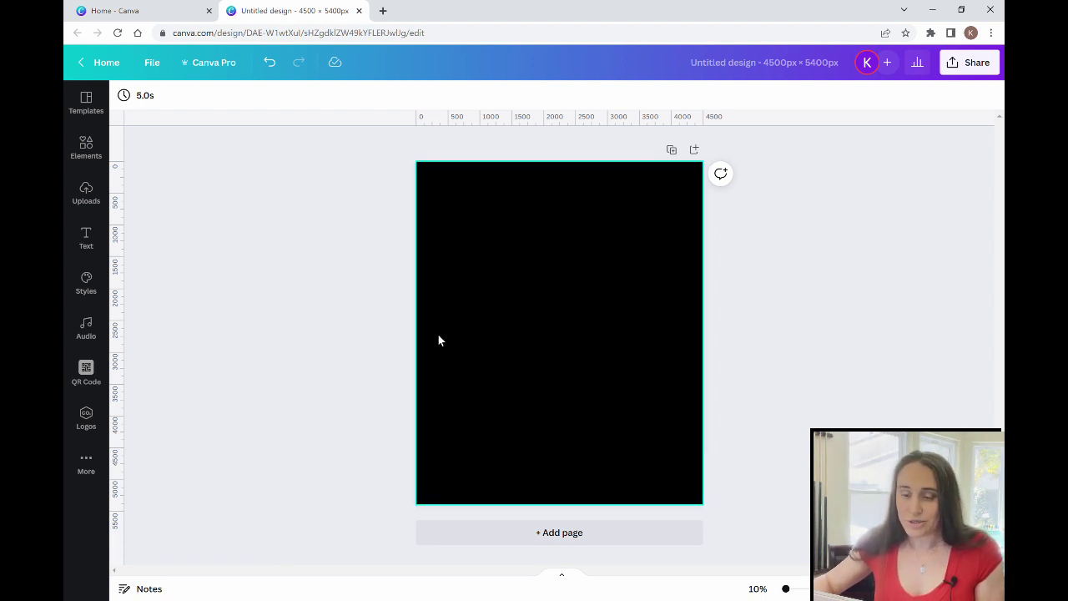
Search the graphics elements for "retro sunset" and add the orange-to-purple striped sun to the page.
click(84, 157)
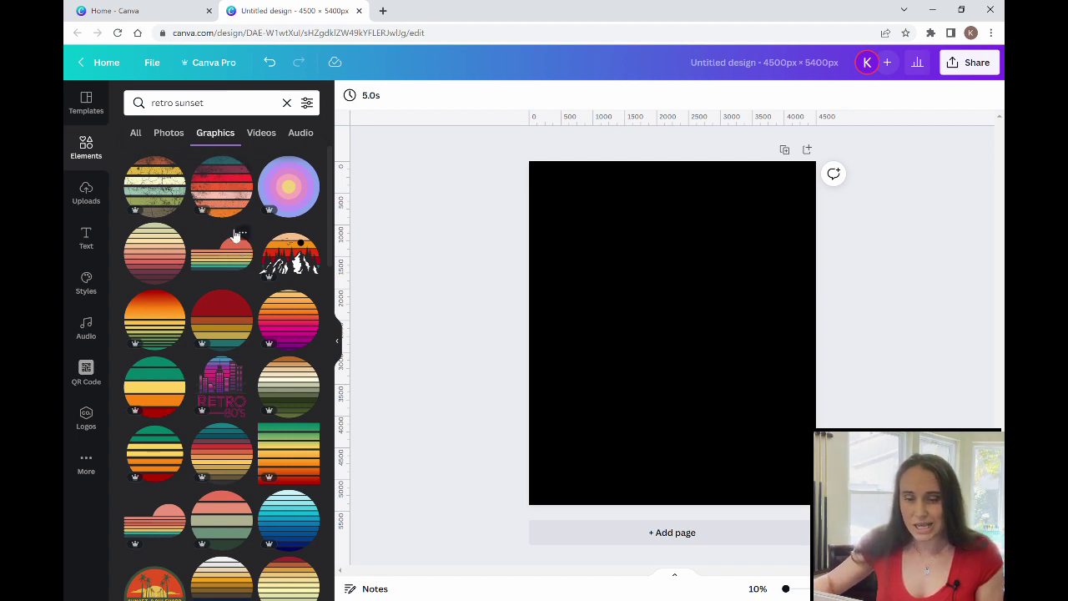
scroll(257, 234, down, 5)
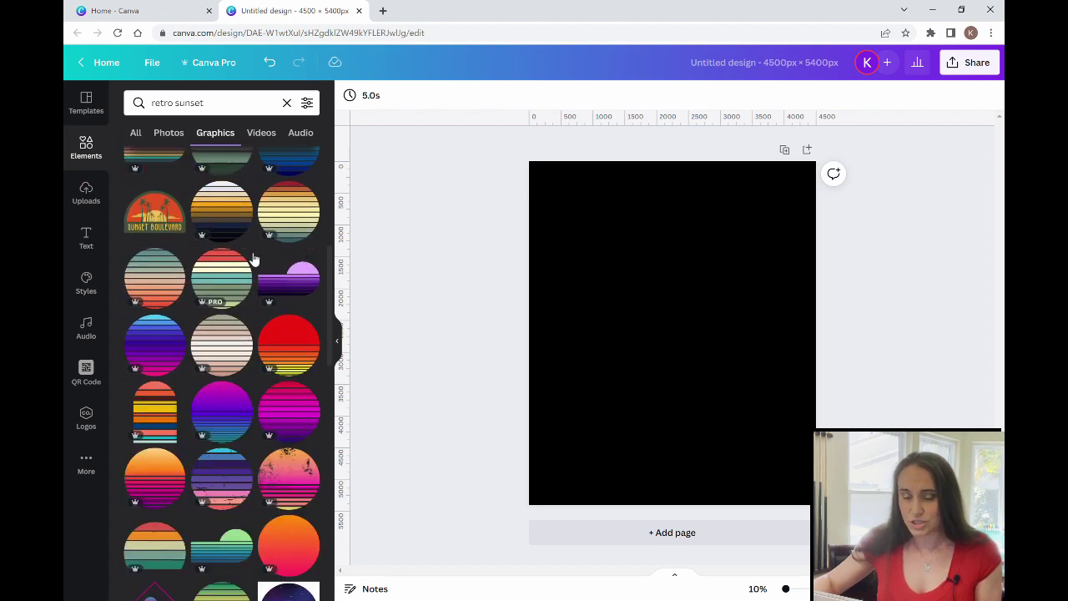
scroll(253, 258, down, 2)
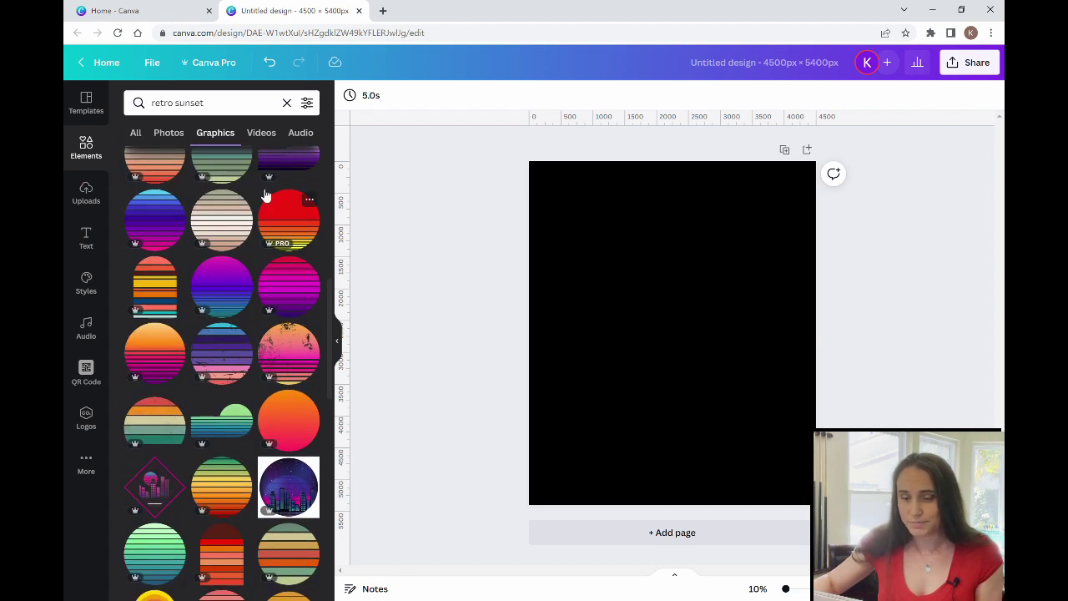
click(153, 357)
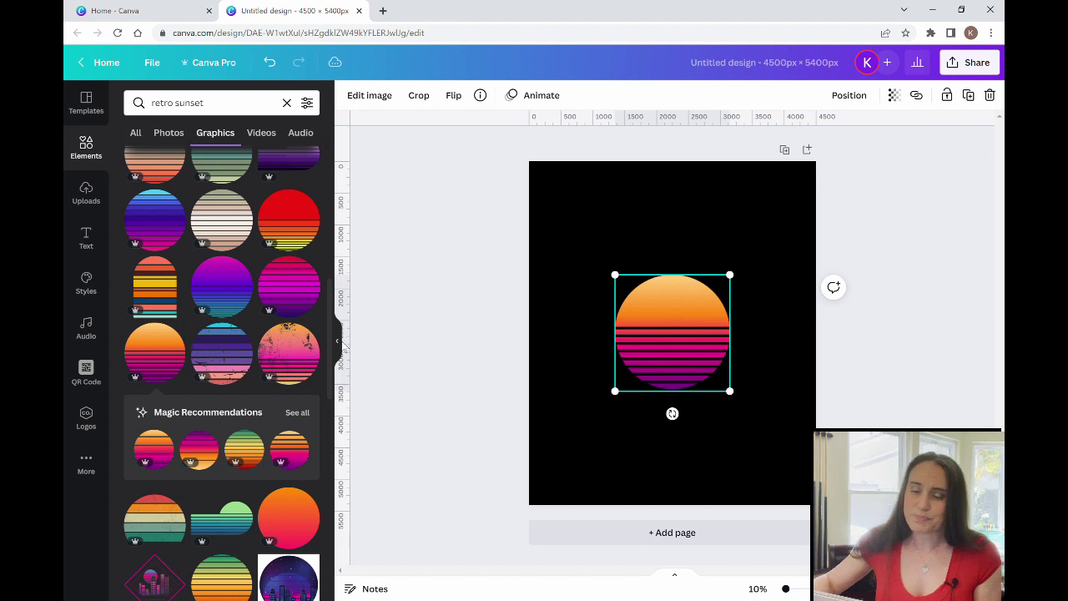
click(337, 340)
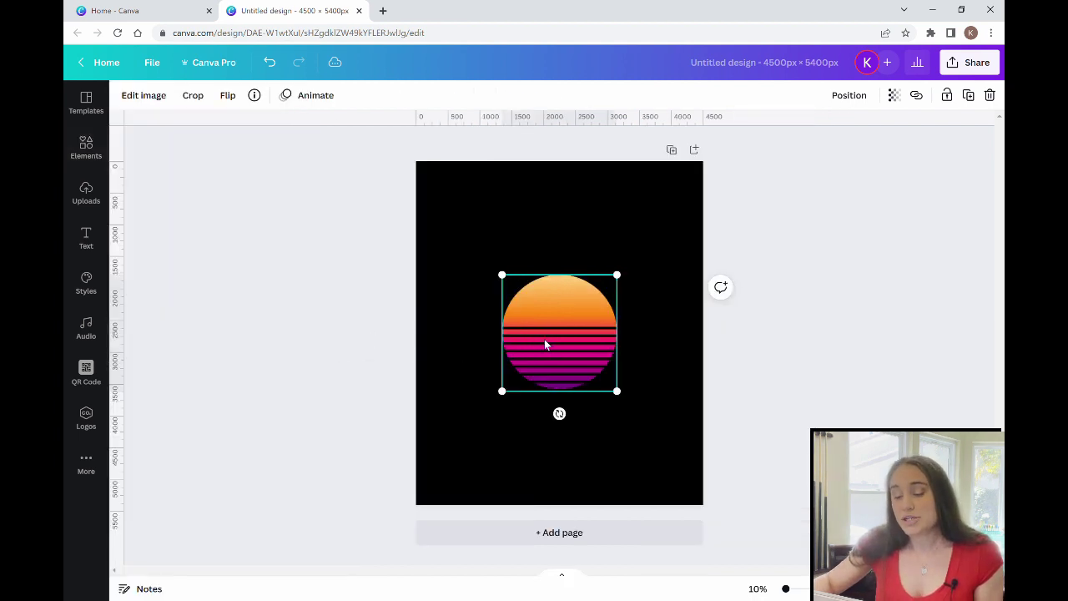
Enlarge the sun graphic and centre it horizontally in the upper part of the black page.
drag(502, 391, 480, 417)
drag(546, 325, 551, 277)
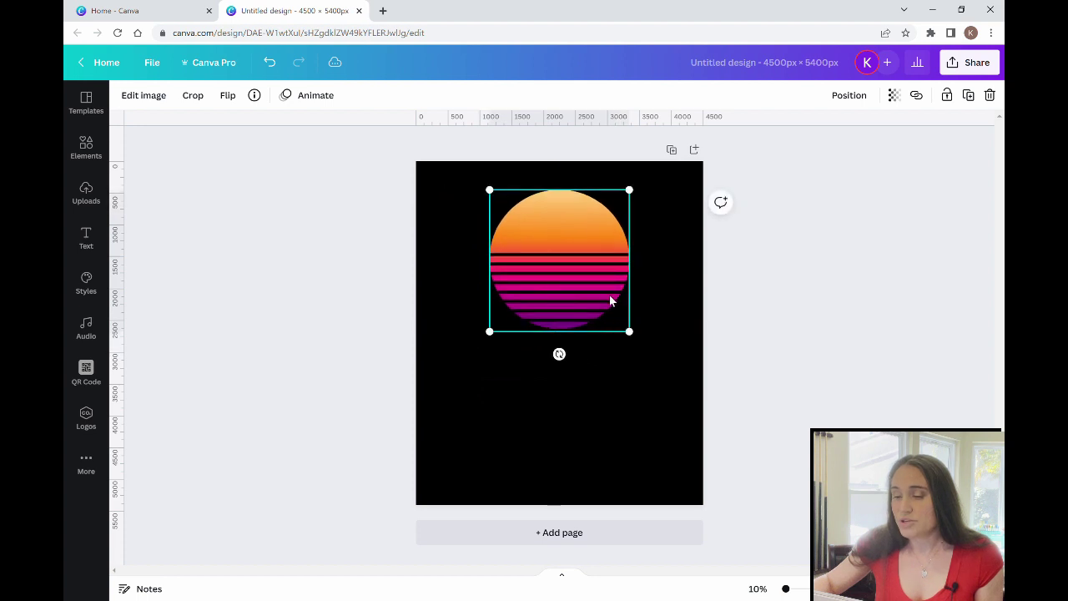
drag(639, 353, 691, 393)
drag(581, 294, 559, 298)
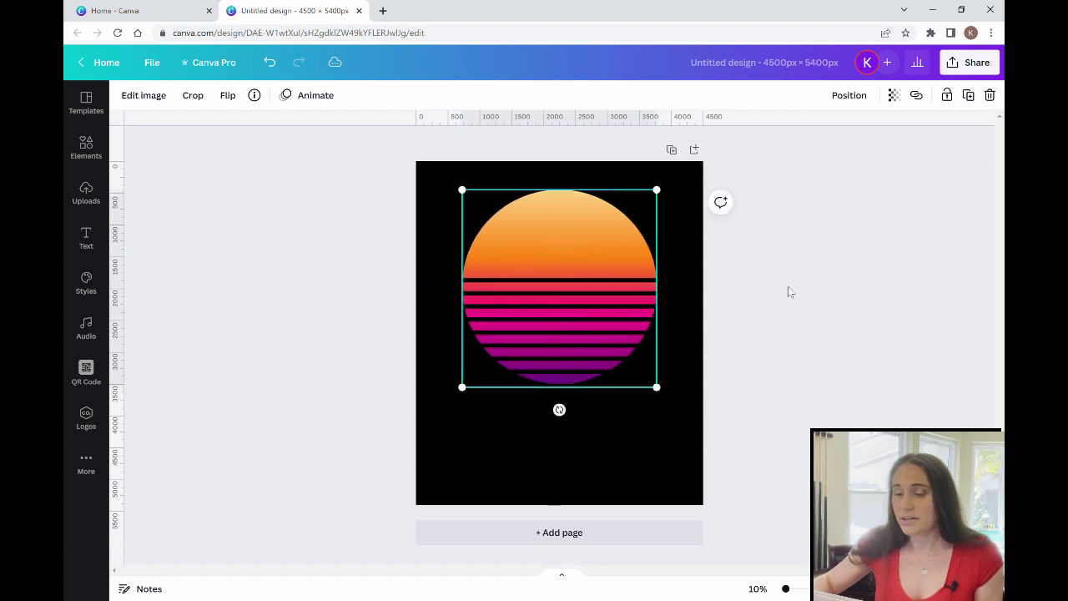
click(787, 292)
drag(592, 245, 598, 248)
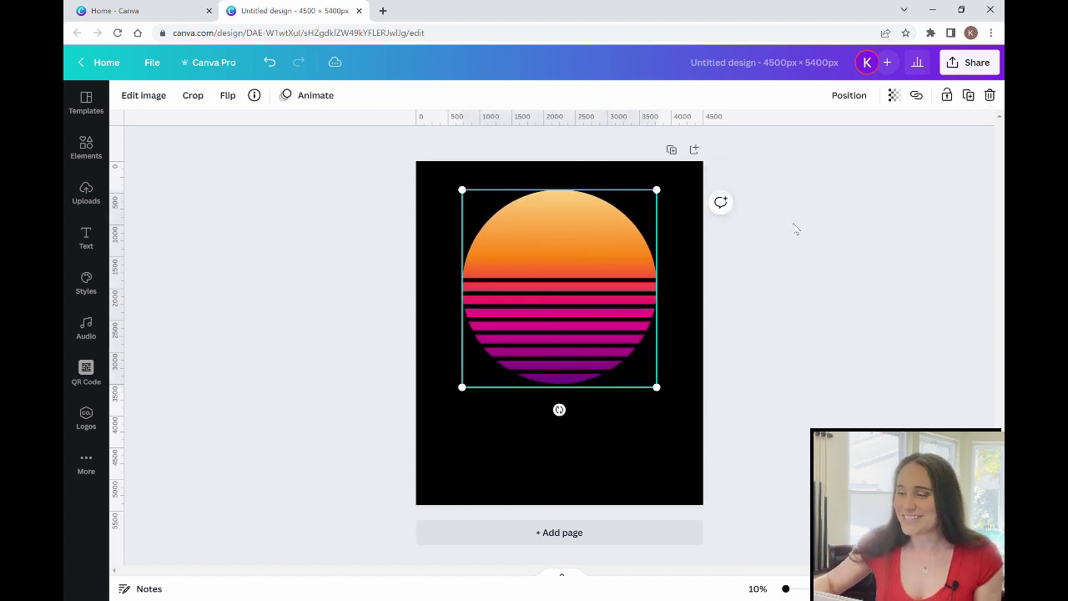
click(808, 220)
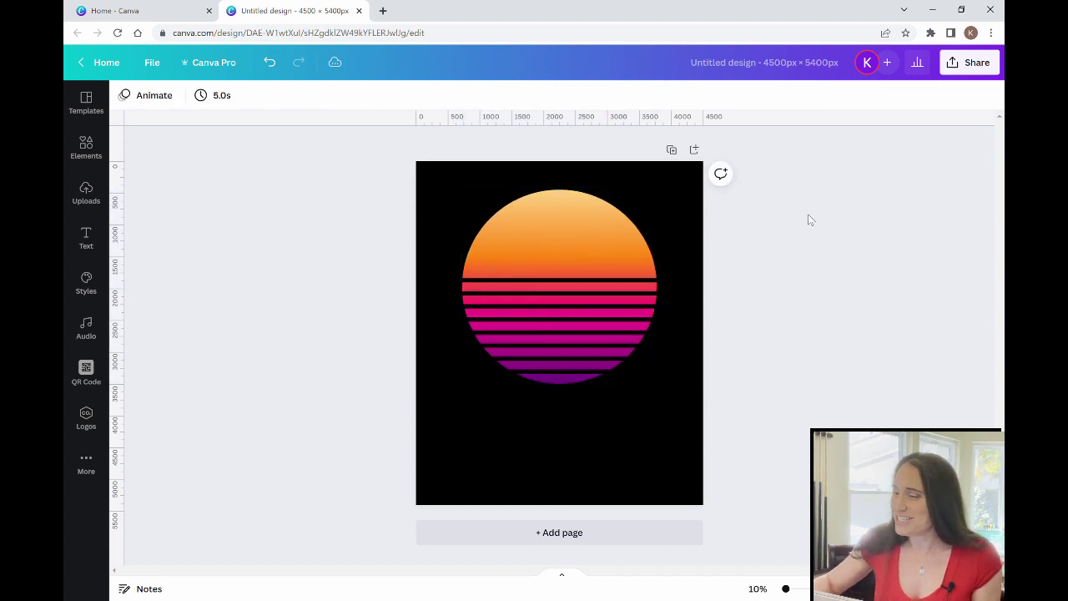
Download the design as a PNG with a transparent background at 4500 × 5400 px.
click(984, 63)
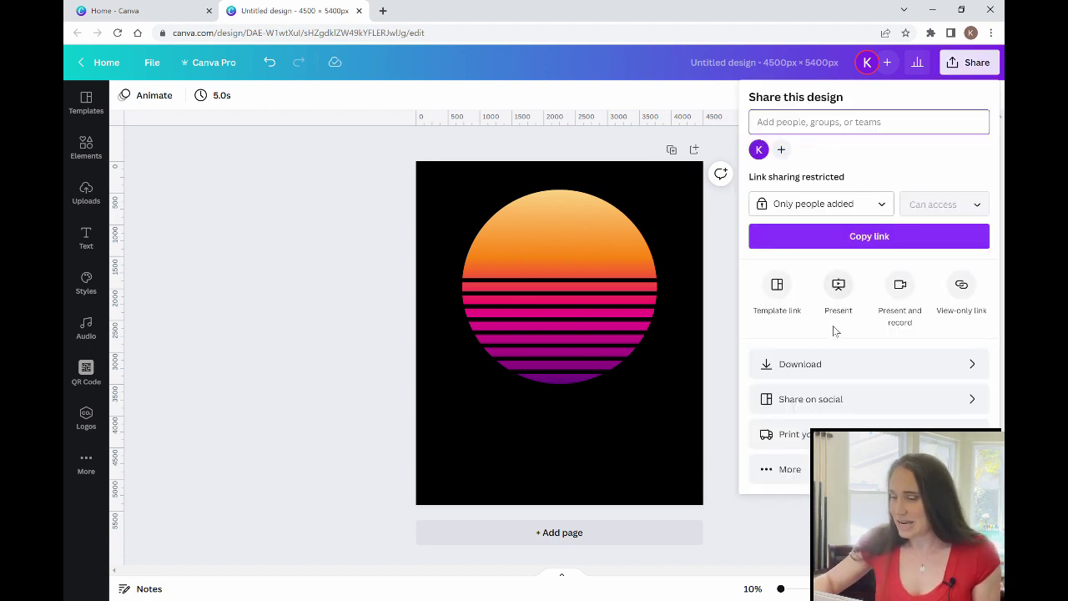
click(887, 358)
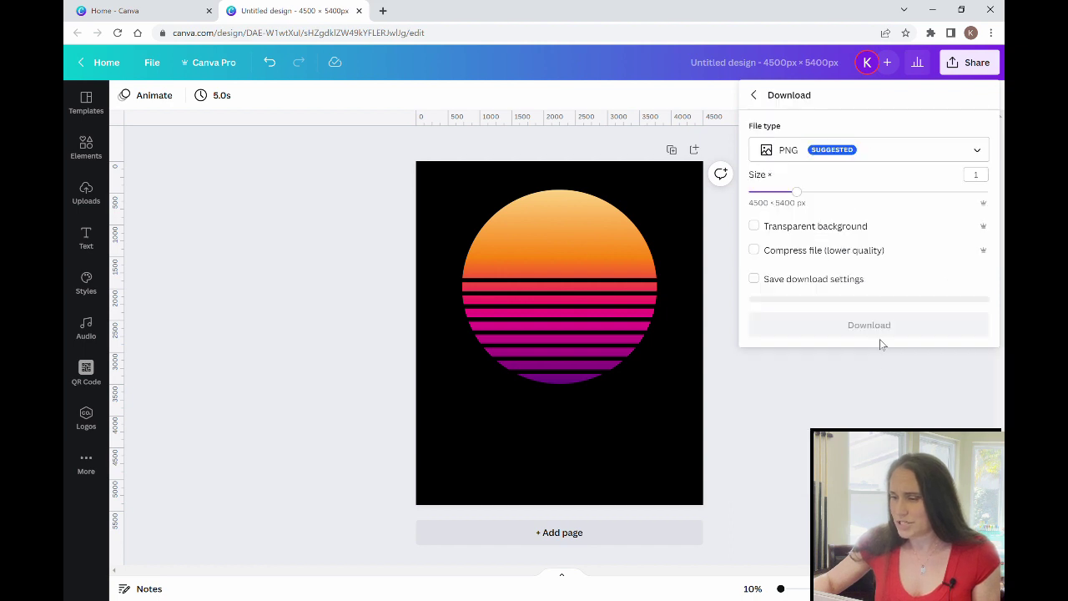
click(814, 228)
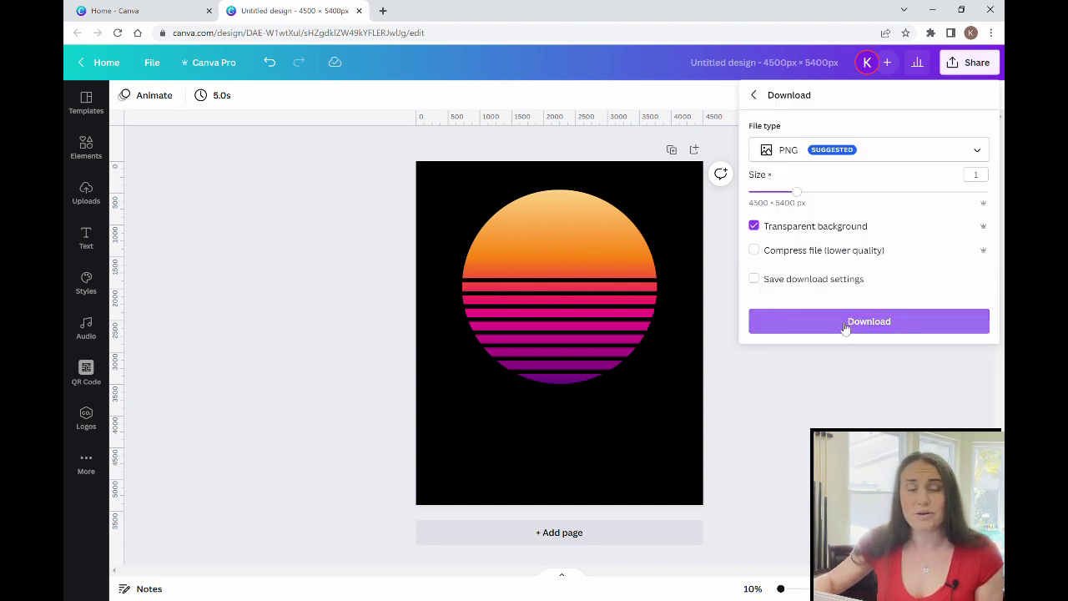
click(845, 325)
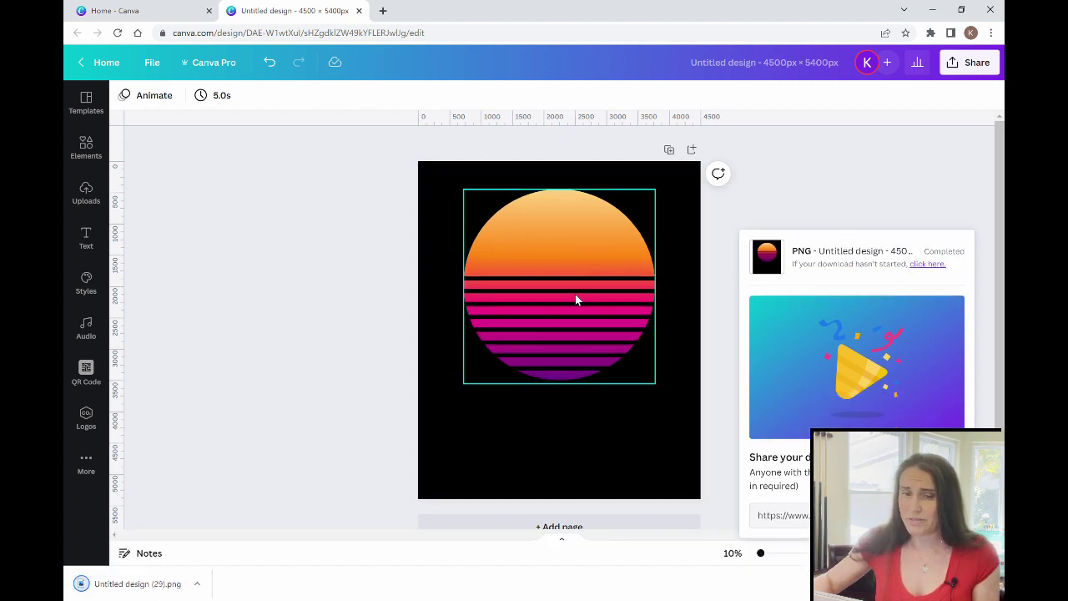
Examine the image effects available for the sun graphic, including Duotone, ColorMix, Trippy and Slice.
click(562, 271)
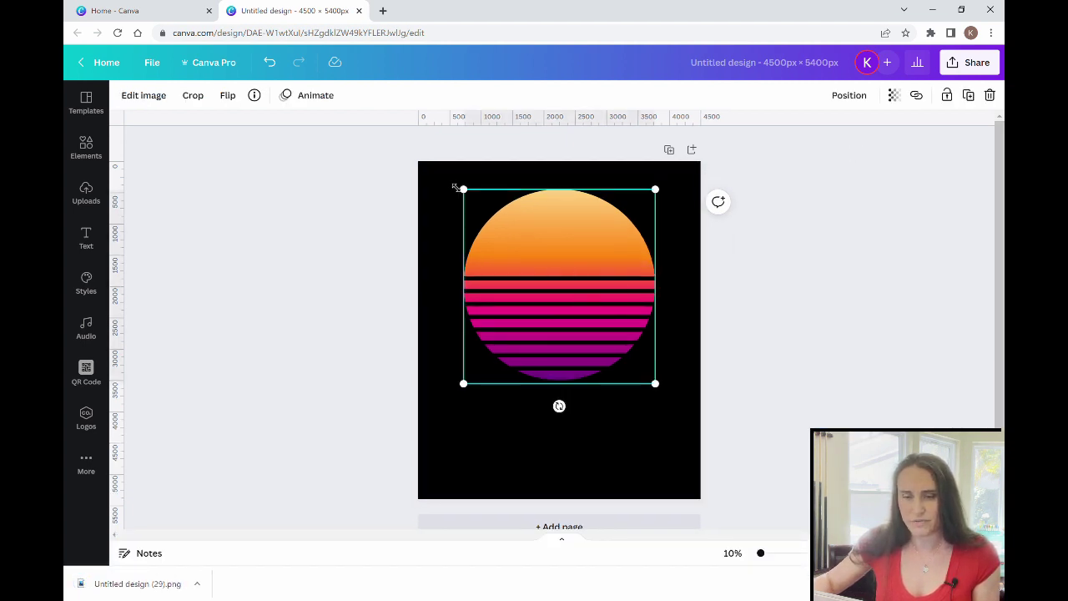
click(138, 98)
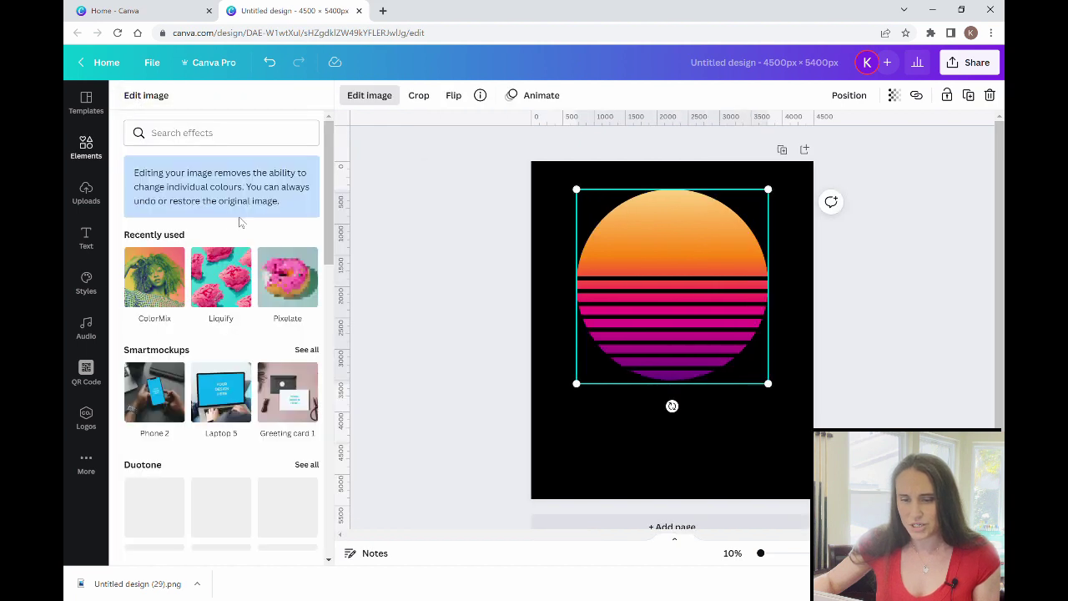
scroll(219, 194, down, 3)
scroll(218, 194, down, 7)
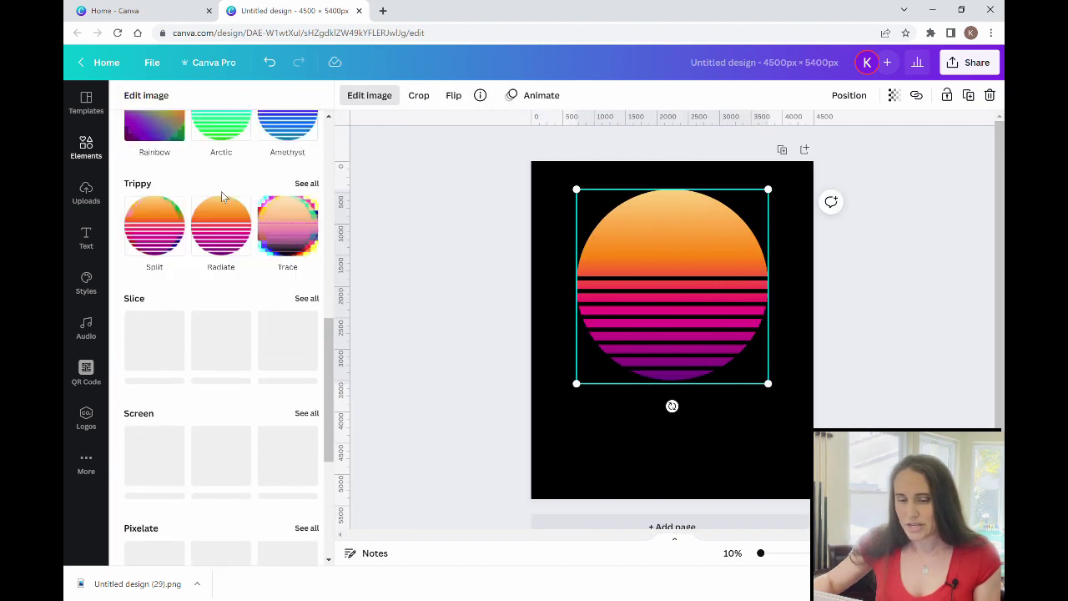
scroll(229, 220, down, 2)
scroll(229, 220, up, 5)
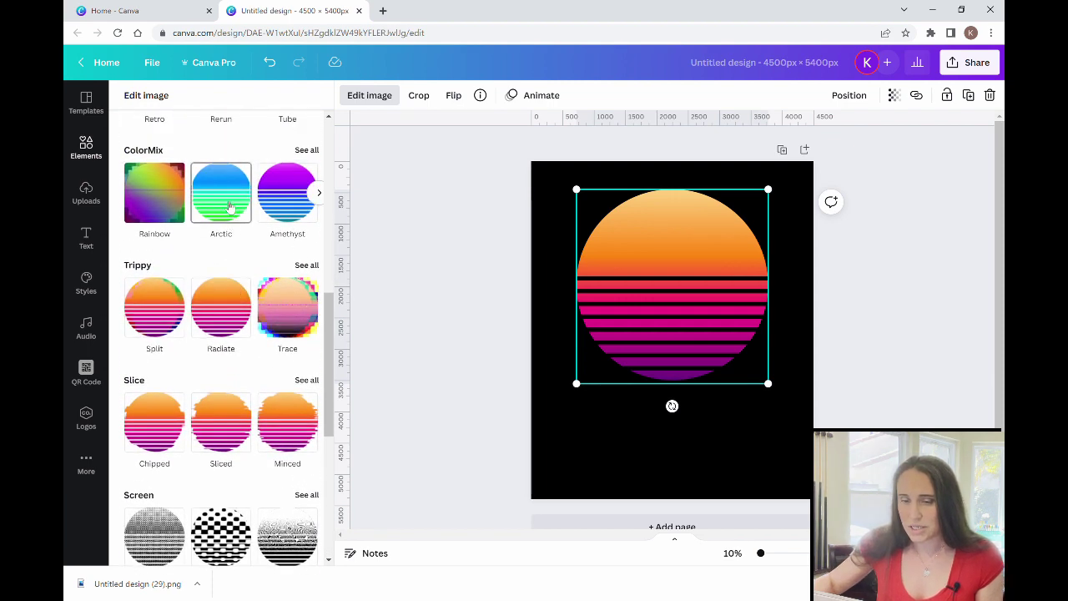
scroll(236, 222, up, 5)
scroll(236, 219, up, 3)
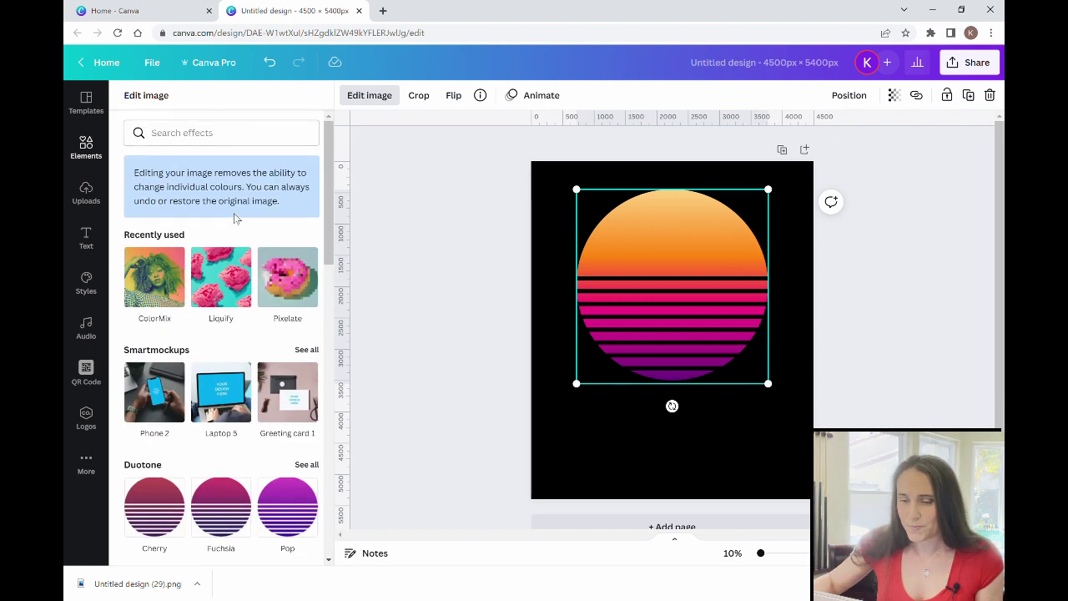
scroll(235, 219, down, 3)
click(627, 308)
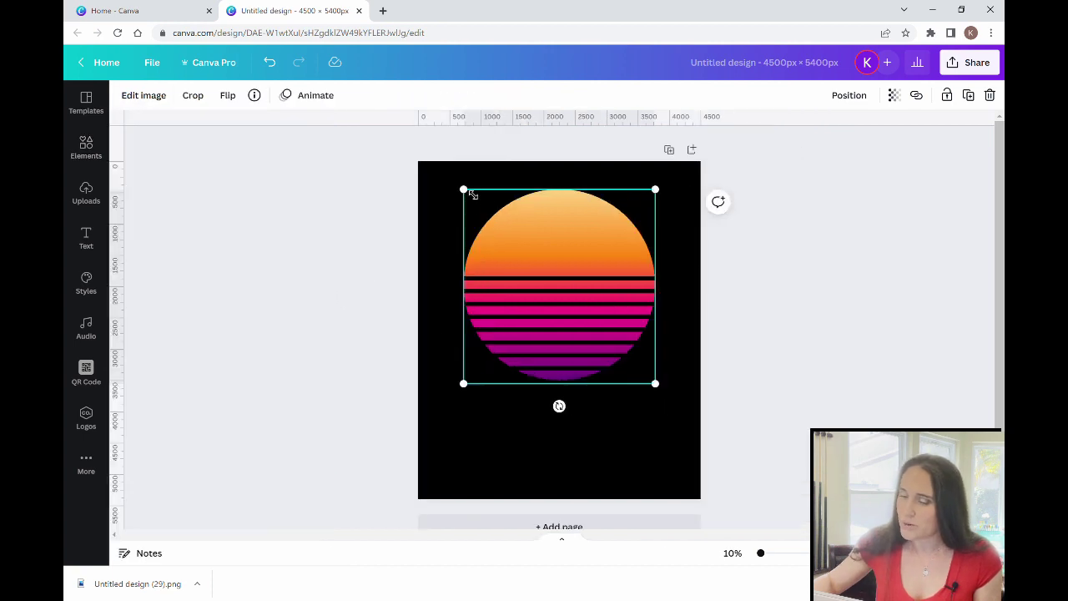
Shrink the original sun graphic and place it in the page's lower right corner.
drag(465, 191, 575, 301)
drag(601, 339, 640, 444)
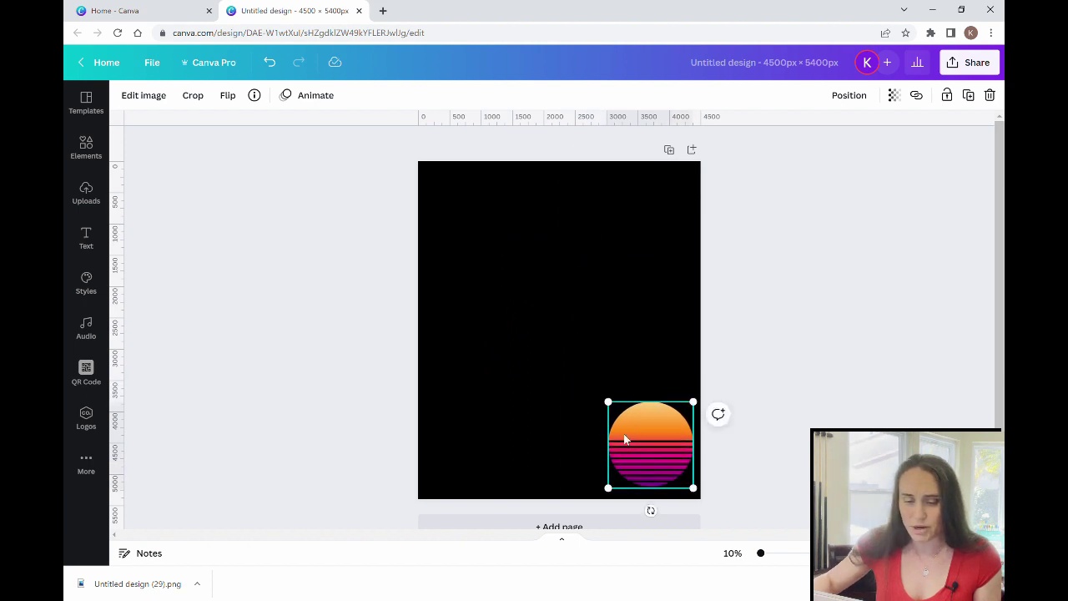
Upload the downloaded file Untitled design (29).png and add the uploaded sun image to the page.
click(138, 583)
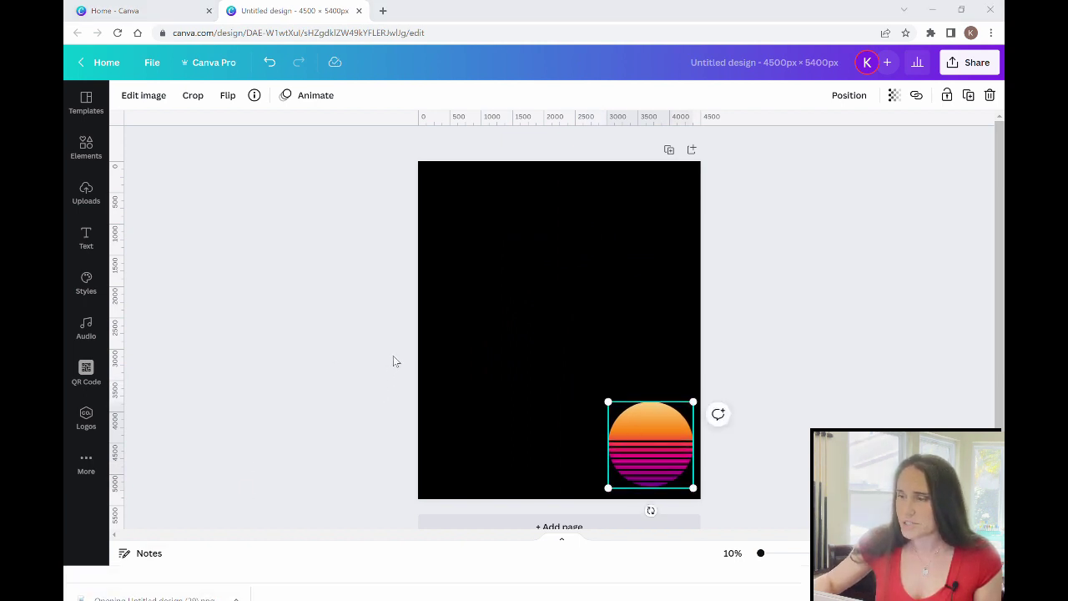
click(837, 22)
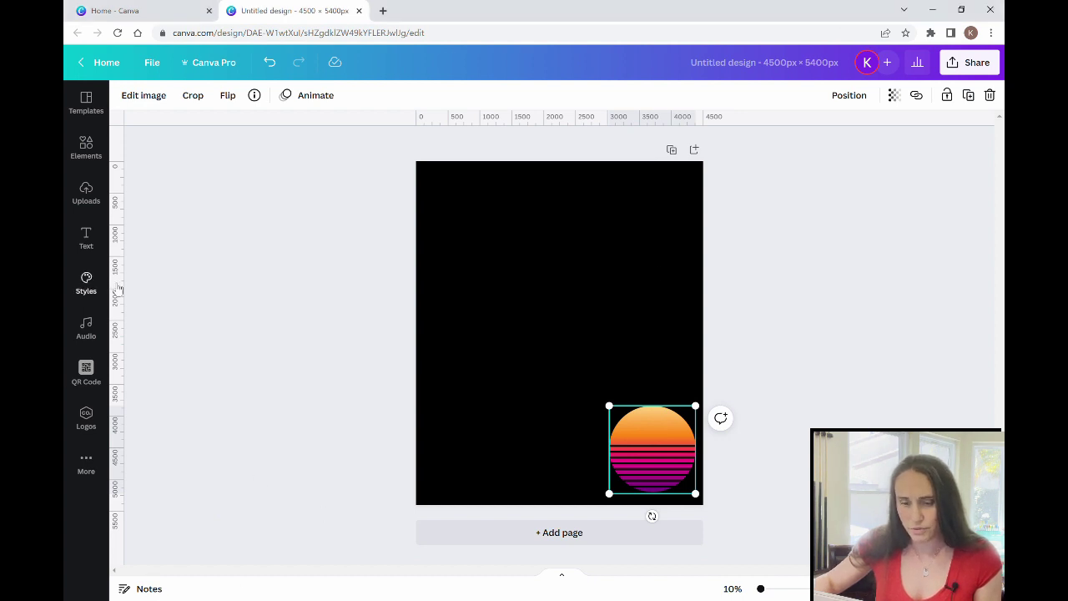
click(86, 194)
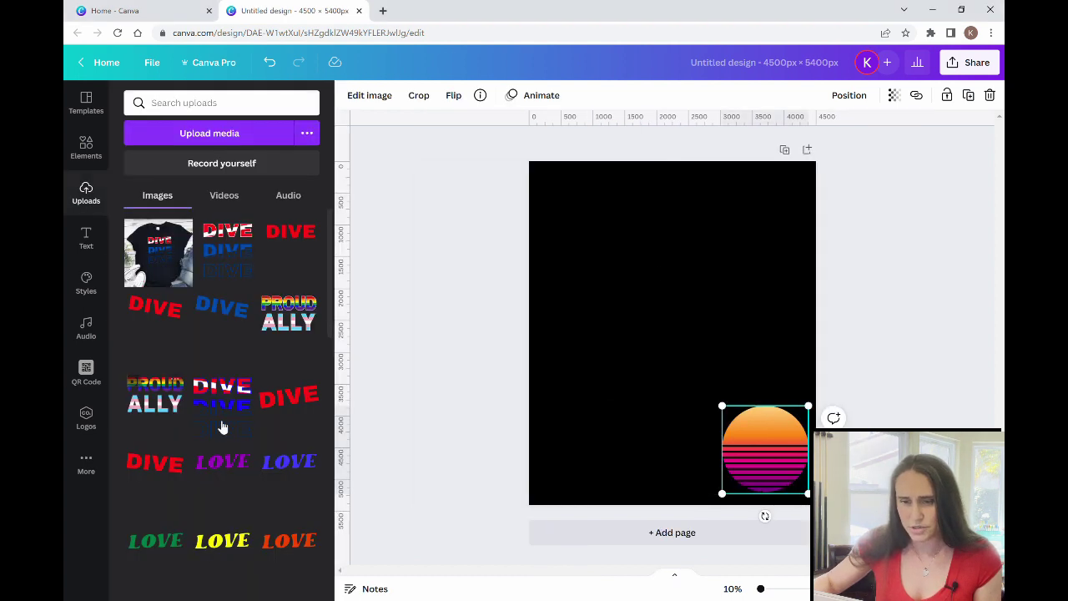
click(228, 138)
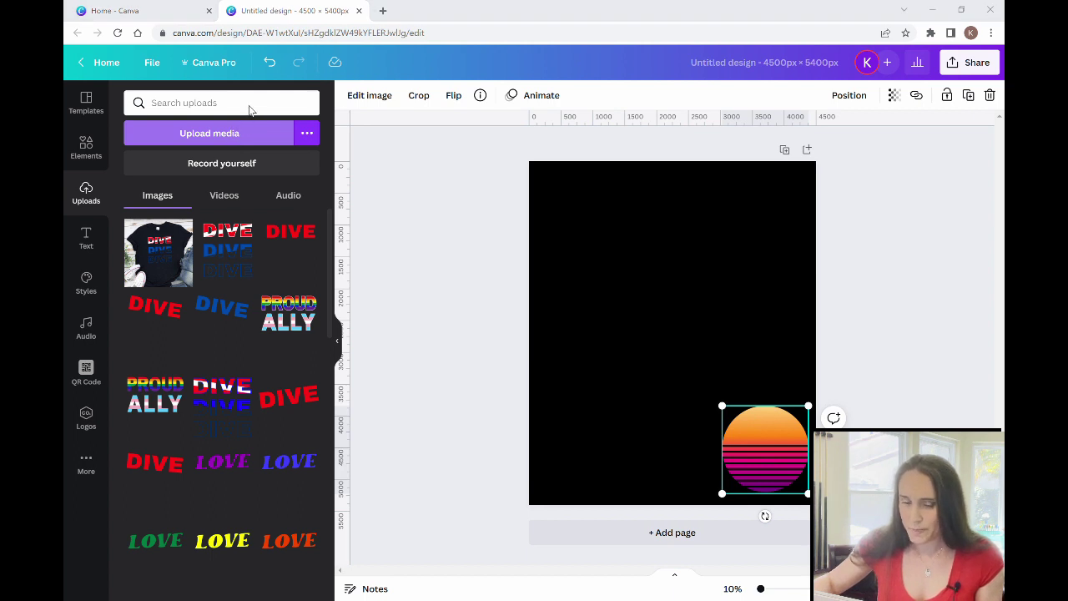
key(Escape)
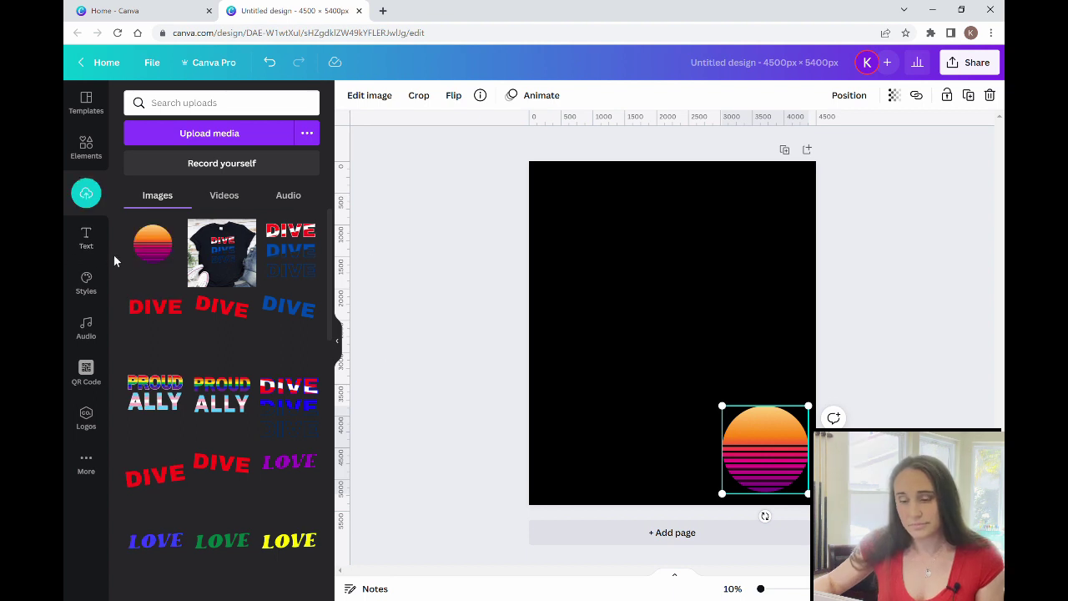
click(154, 246)
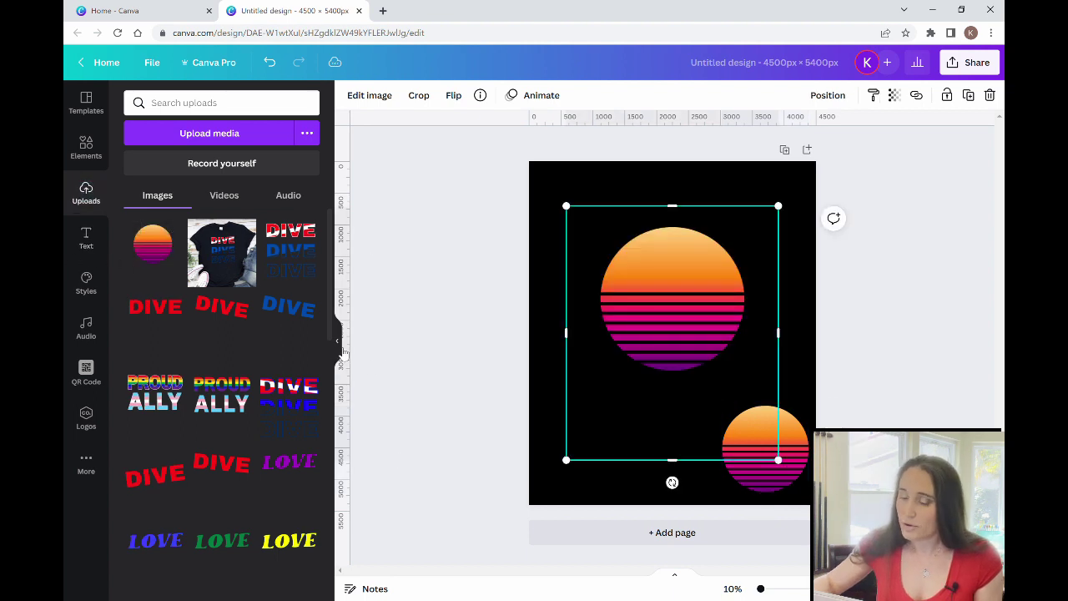
click(340, 351)
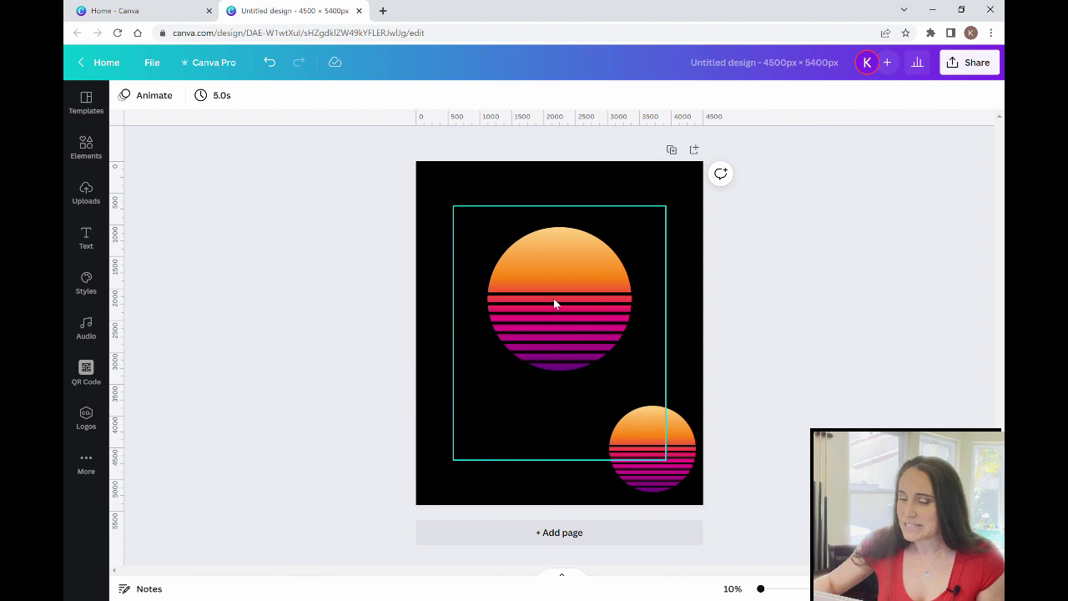
Crop the empty area below the sun off the uploaded image so it clears the small sun.
double_click(680, 477)
click(791, 413)
click(664, 460)
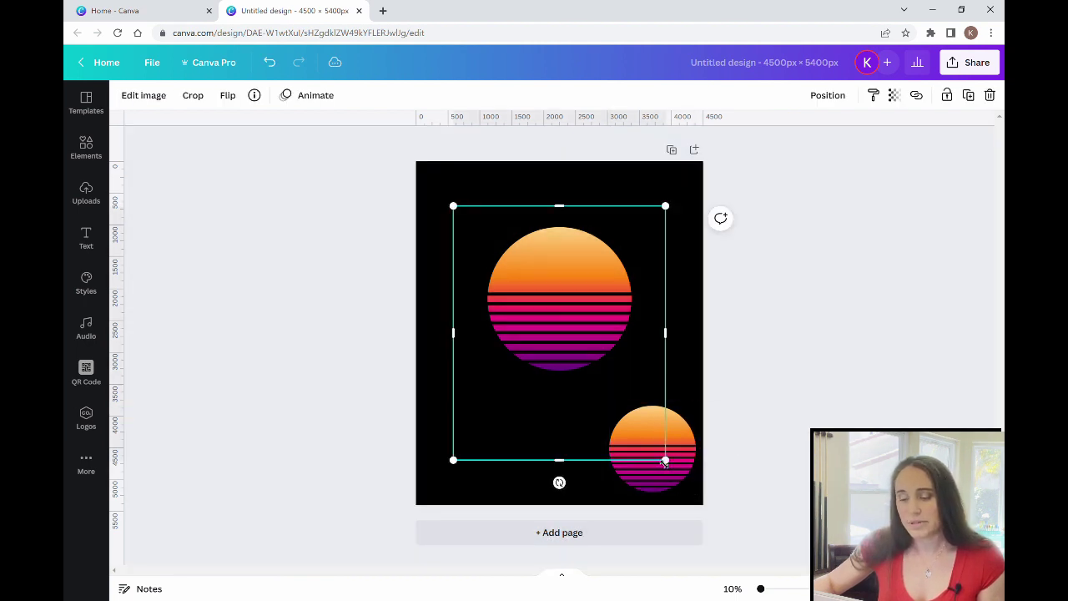
drag(559, 460, 574, 399)
click(664, 471)
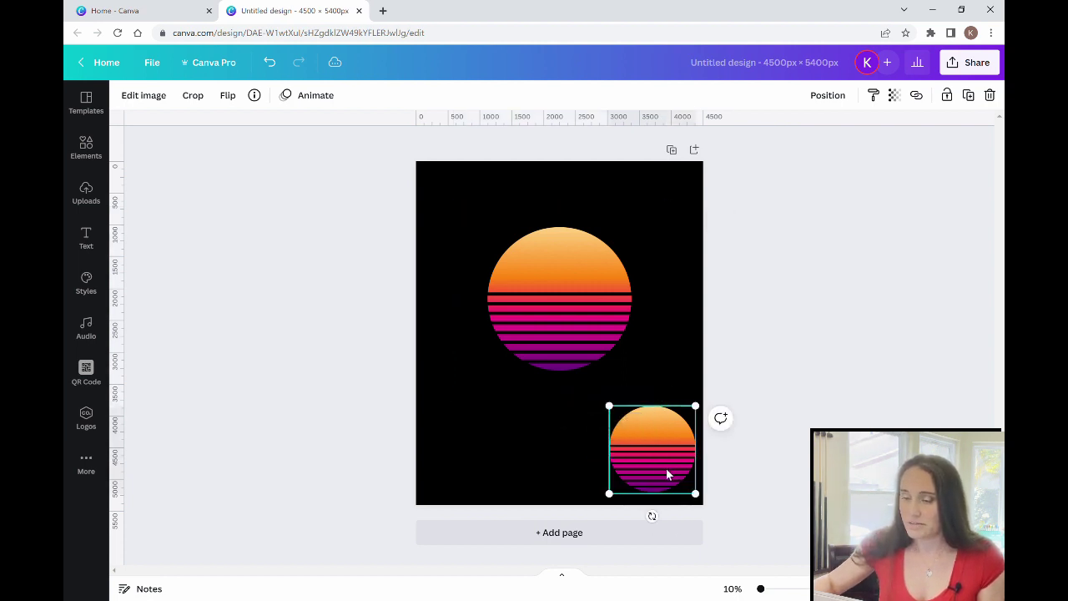
double_click(588, 330)
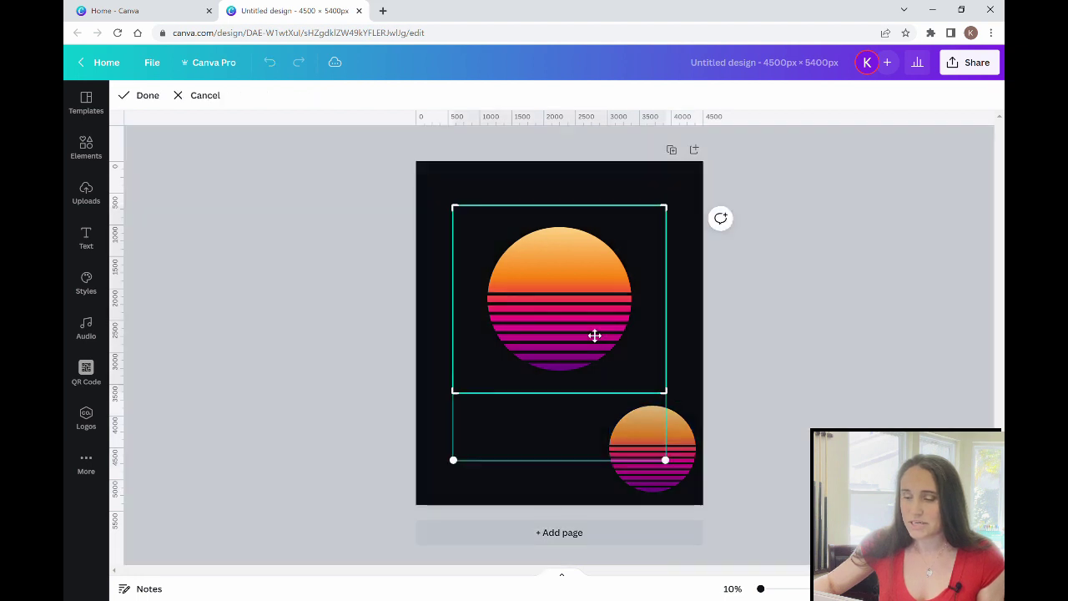
key(Return)
Move the uploaded sun image up on the page and readjust its upper and lower crop edges.
drag(572, 312, 598, 281)
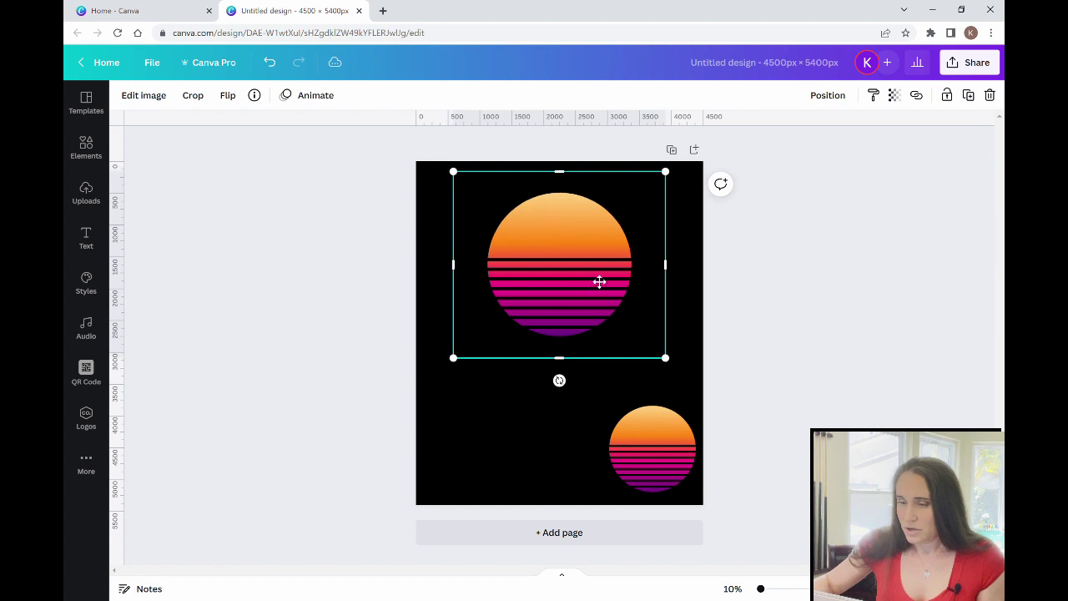
drag(579, 168, 582, 180)
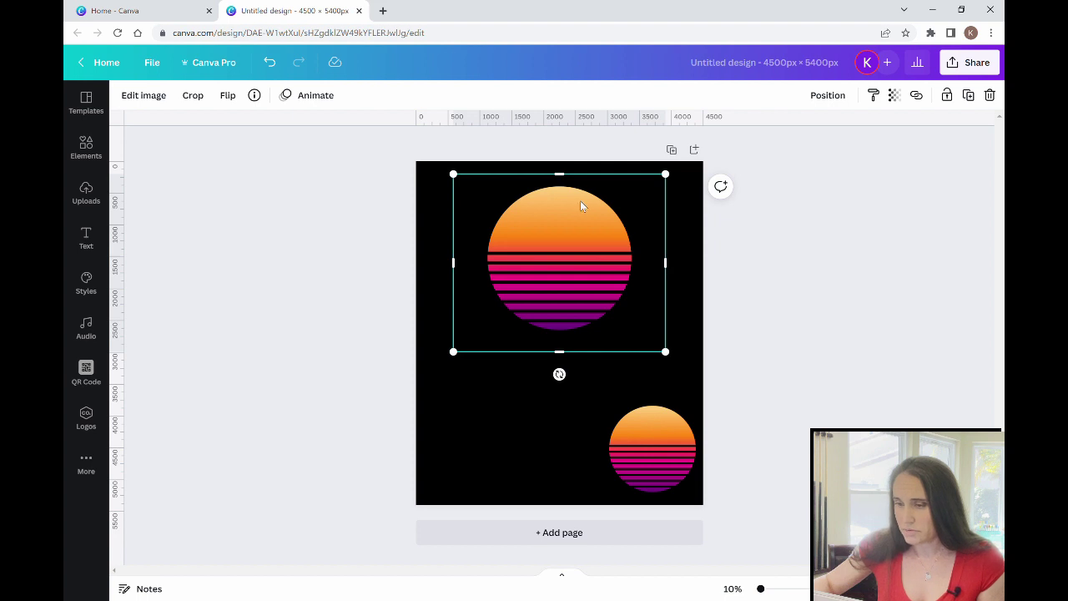
drag(570, 175, 570, 165)
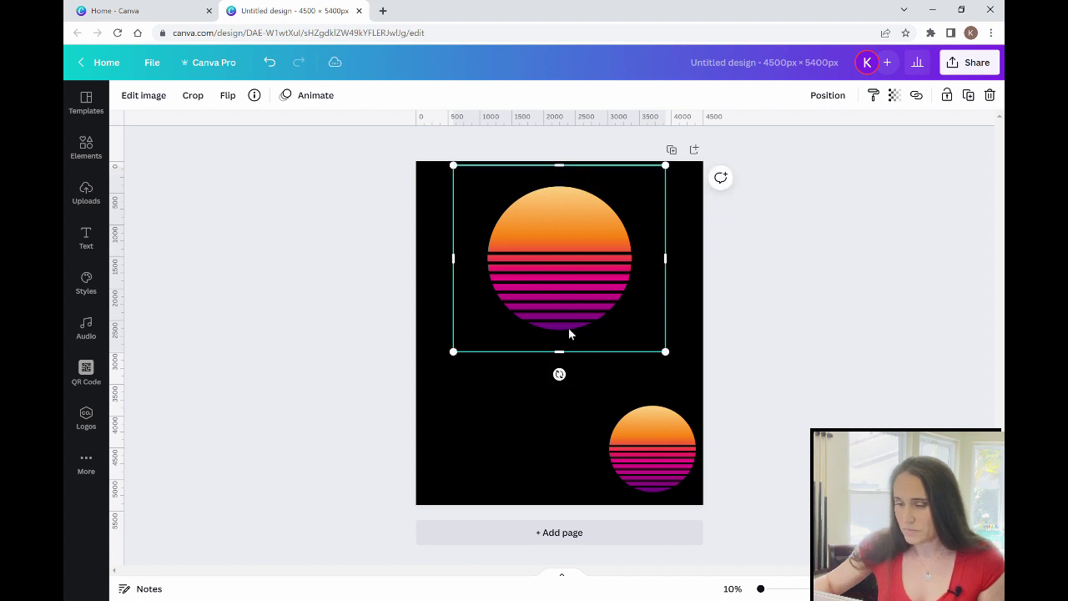
drag(568, 362, 568, 376)
click(788, 321)
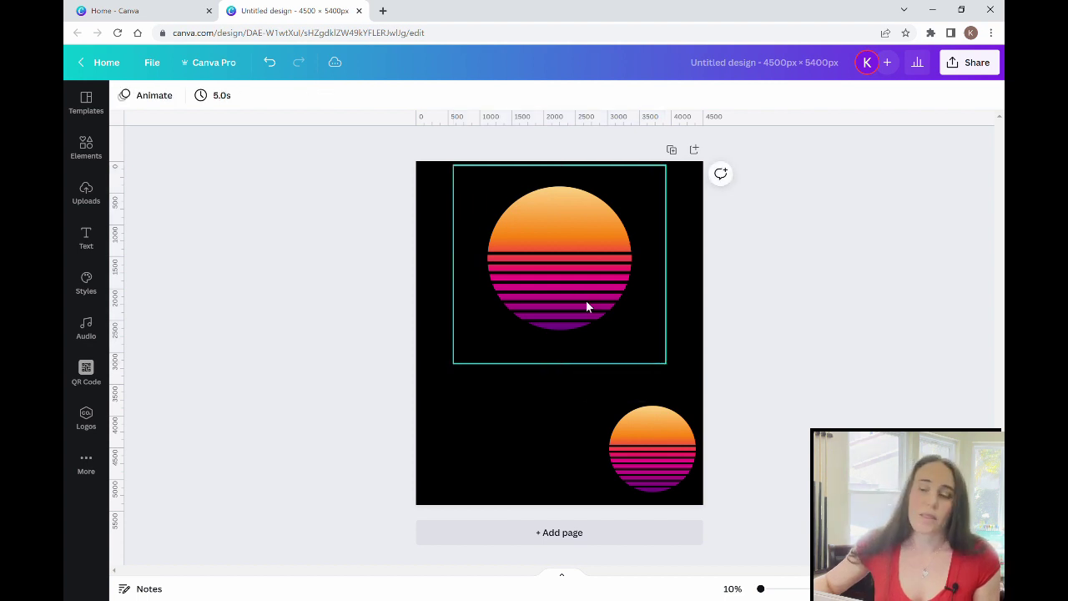
Add the Shake effect from the Liquify effects to the uploaded sun image in the upper part of the page.
click(543, 250)
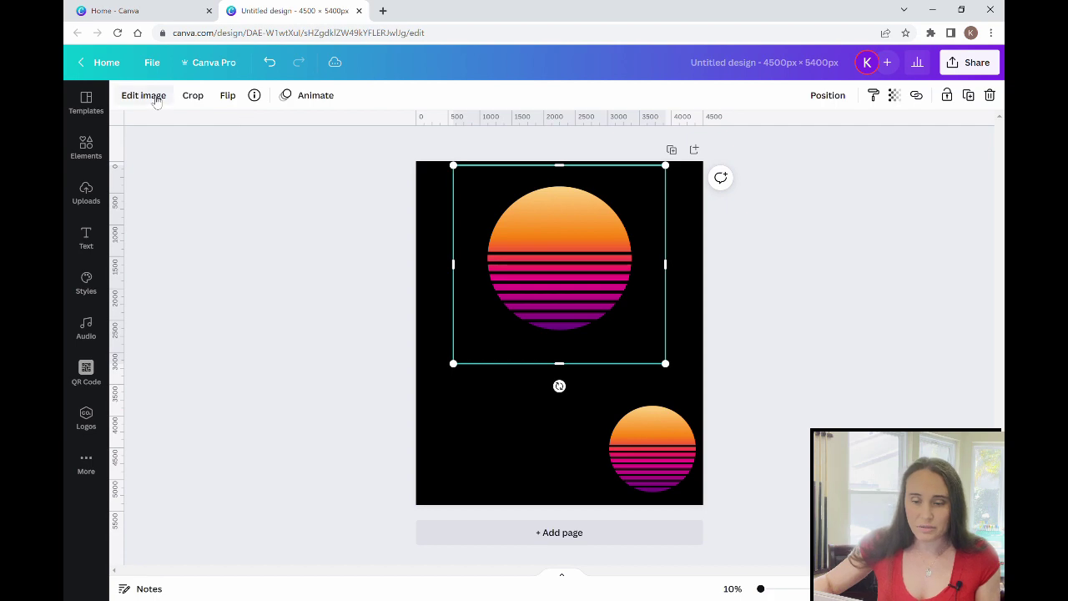
click(155, 98)
scroll(248, 284, down, 5)
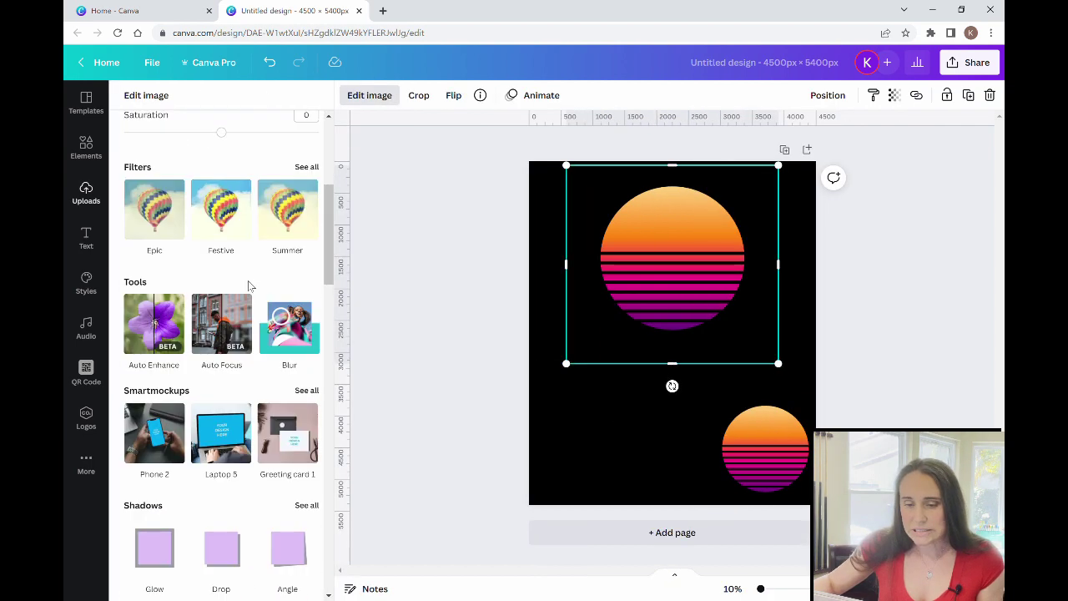
scroll(246, 282, down, 10)
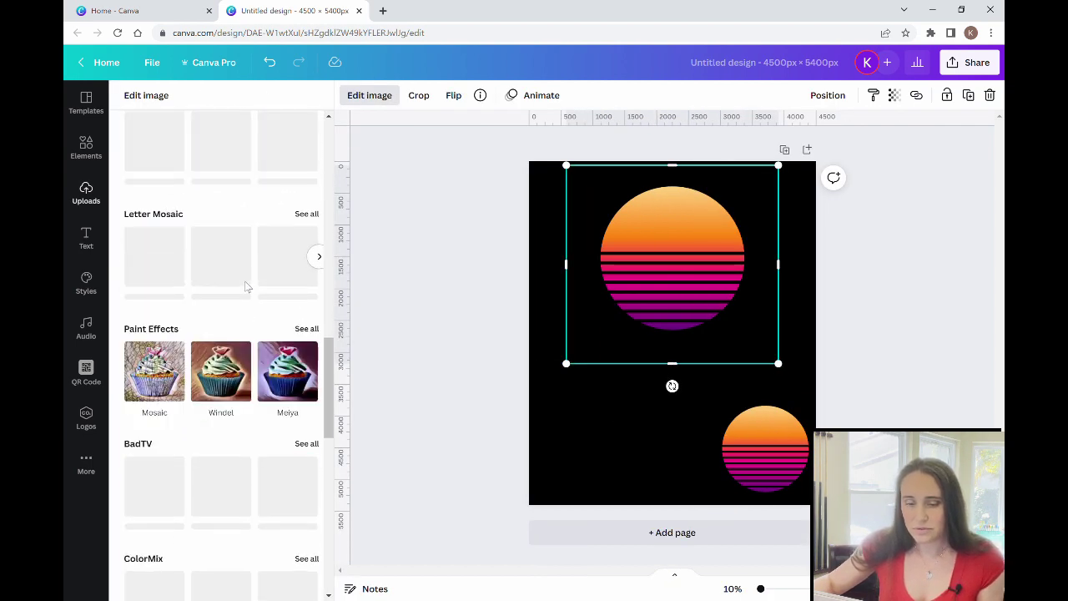
scroll(241, 281, down, 6)
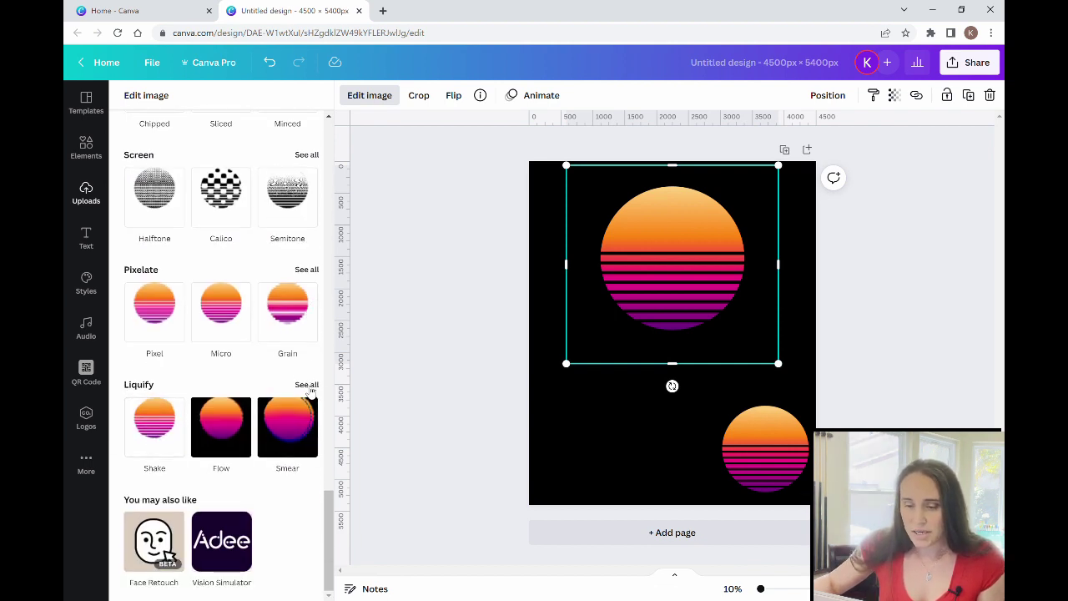
click(307, 385)
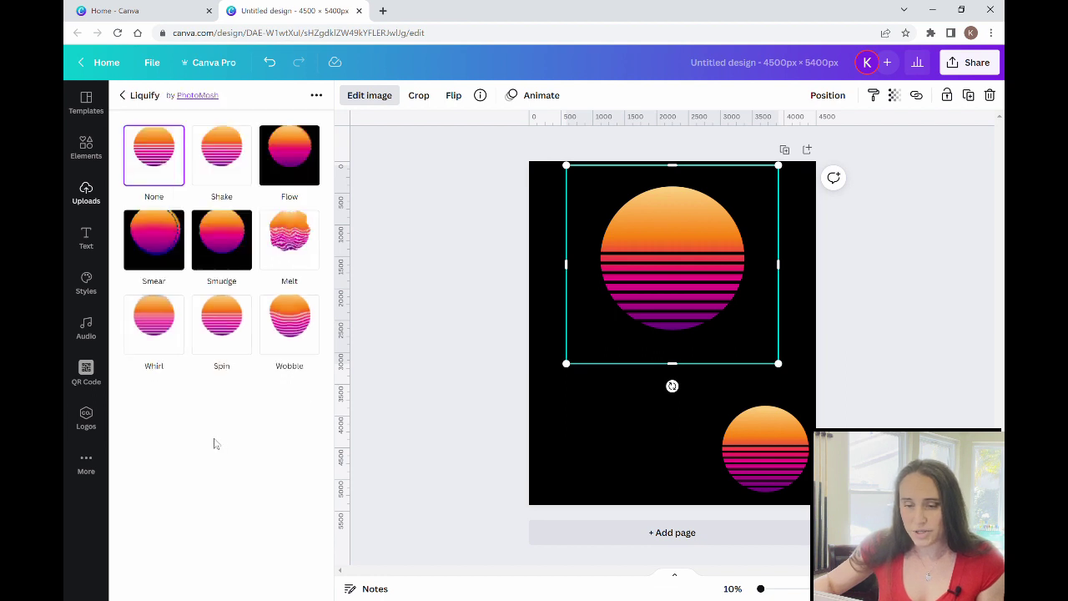
click(230, 159)
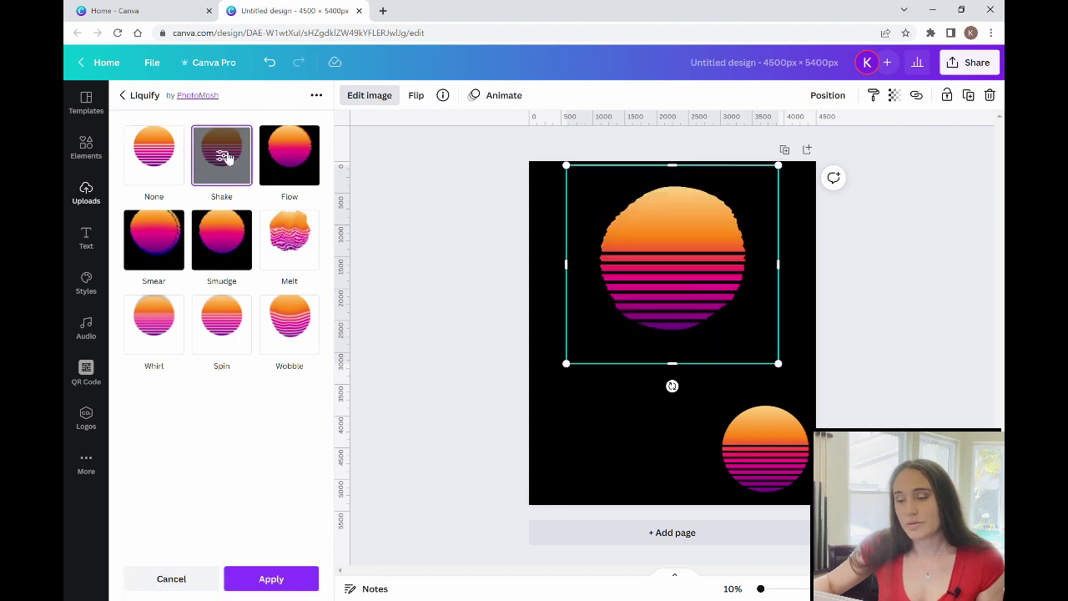
Try the Shake effect's thick distort at 6, settle it at 1.9, and set fine distort to 6.
click(224, 157)
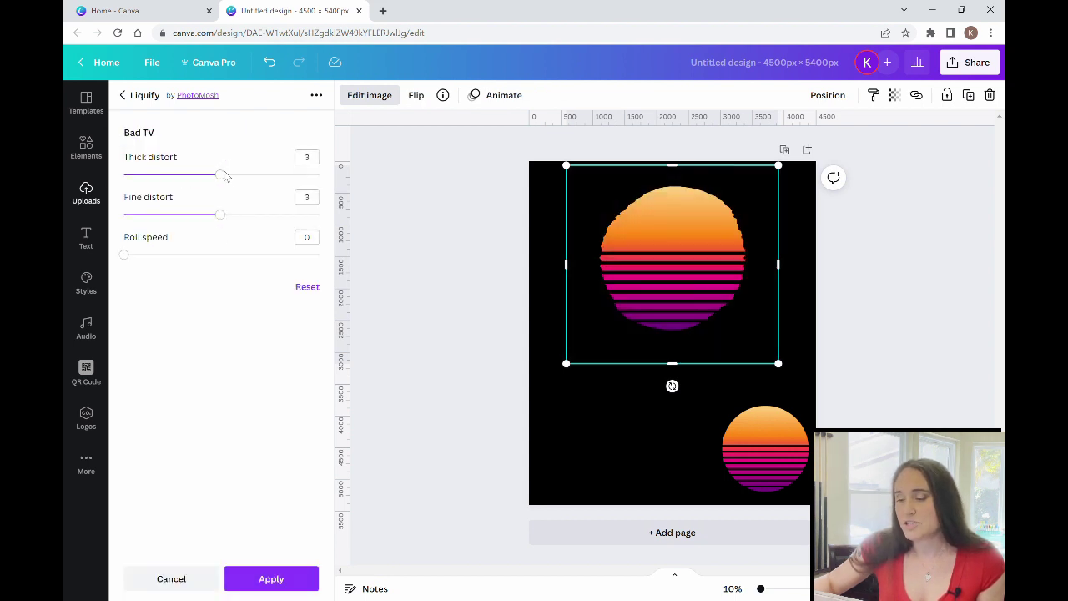
drag(222, 177, 320, 174)
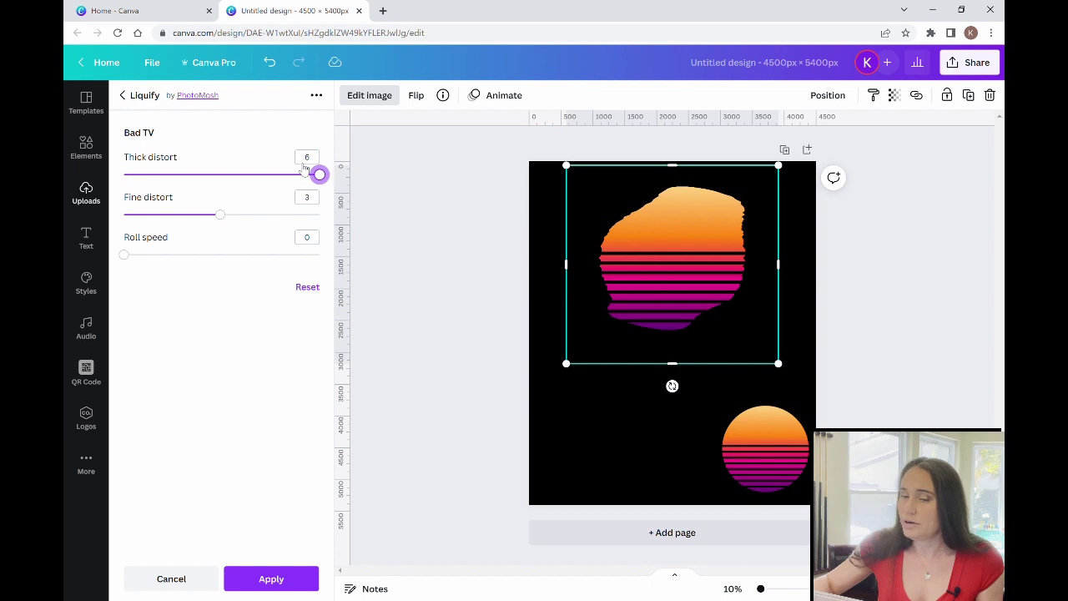
drag(319, 174, 183, 182)
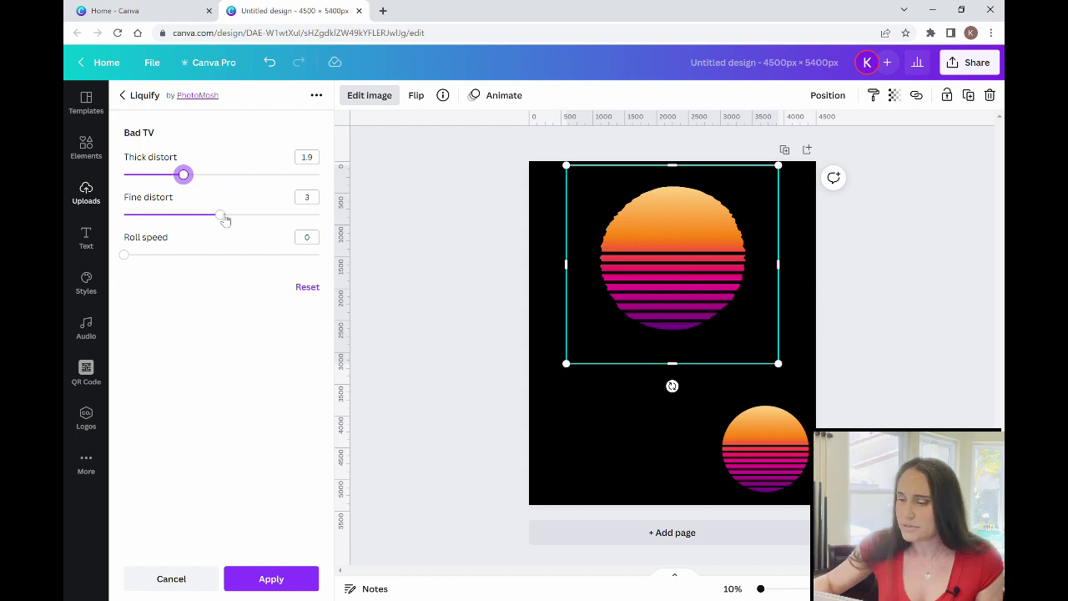
drag(225, 218, 527, 223)
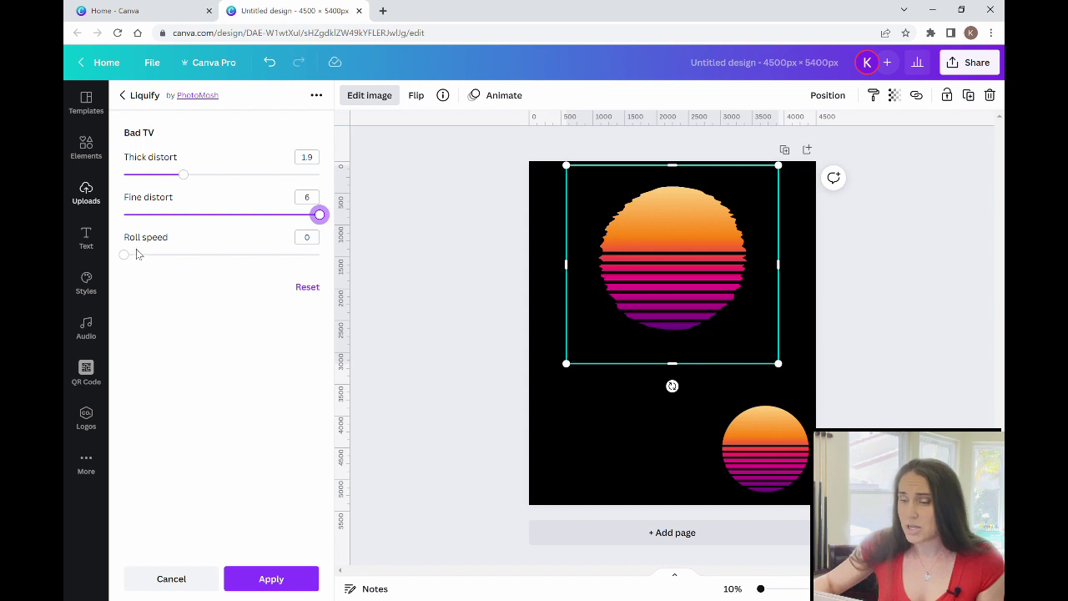
Try a roll speed of 1, return it to 0, and apply the Shake effect to the uploaded sun.
drag(126, 260, 206, 253)
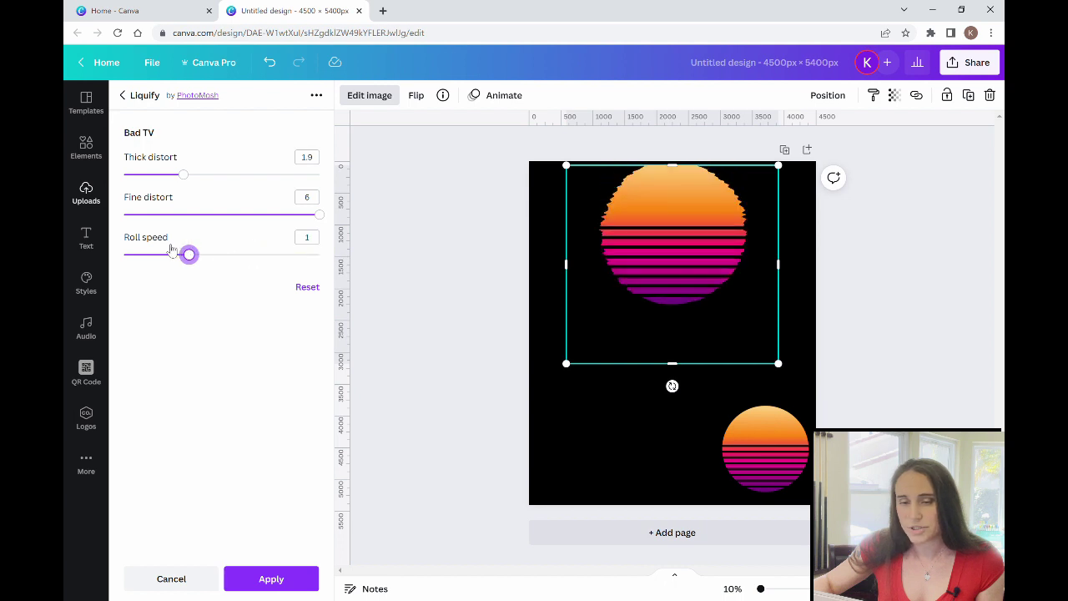
click(129, 256)
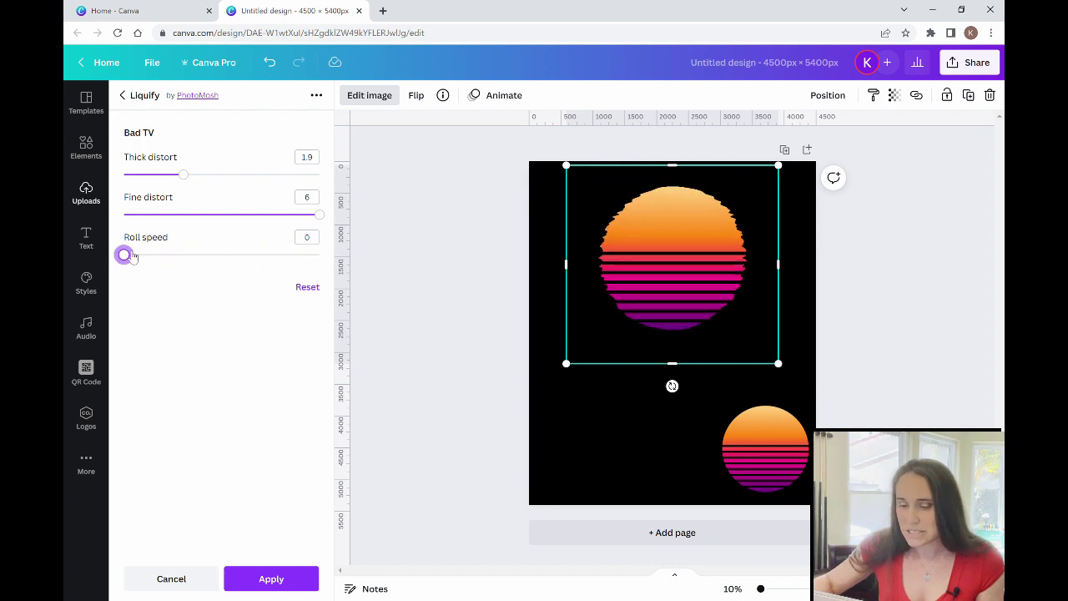
click(271, 579)
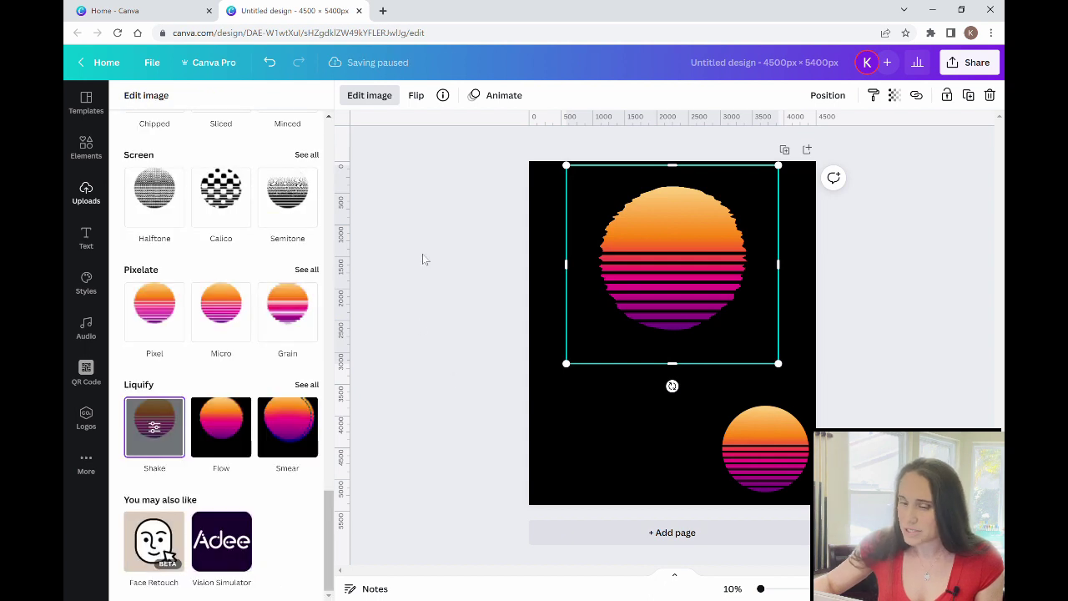
click(484, 412)
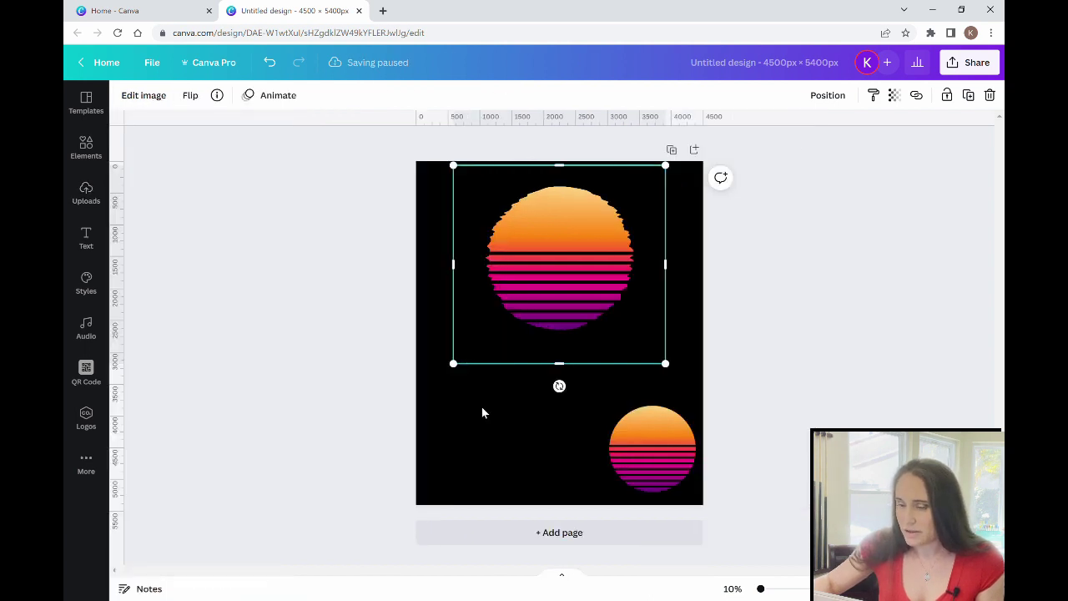
click(499, 439)
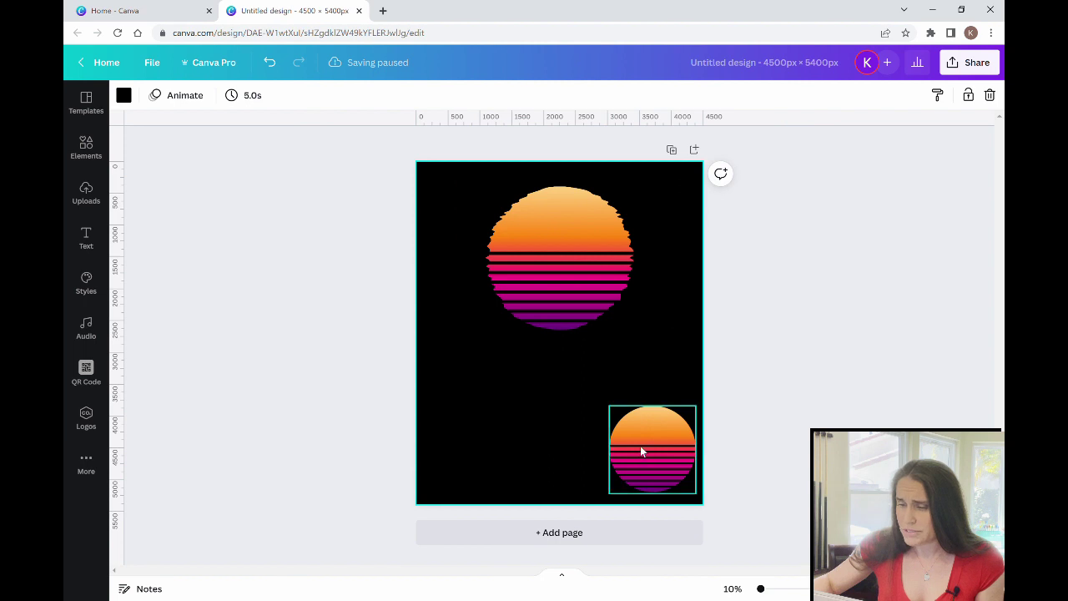
Move the small original sun inward from the page corner and add the Liquify Shake effect to it.
drag(640, 445, 593, 448)
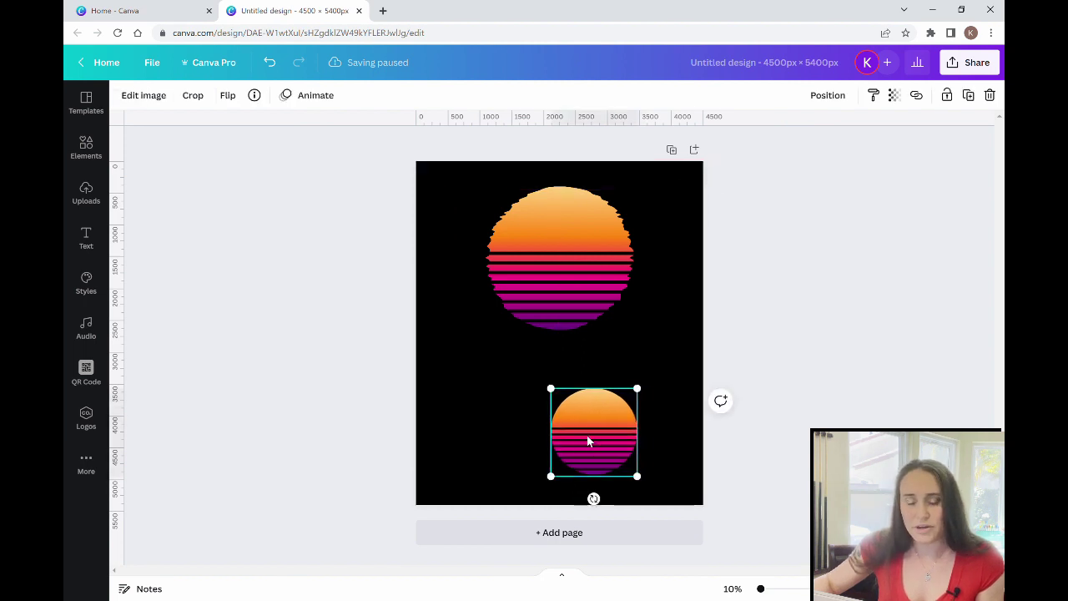
click(155, 96)
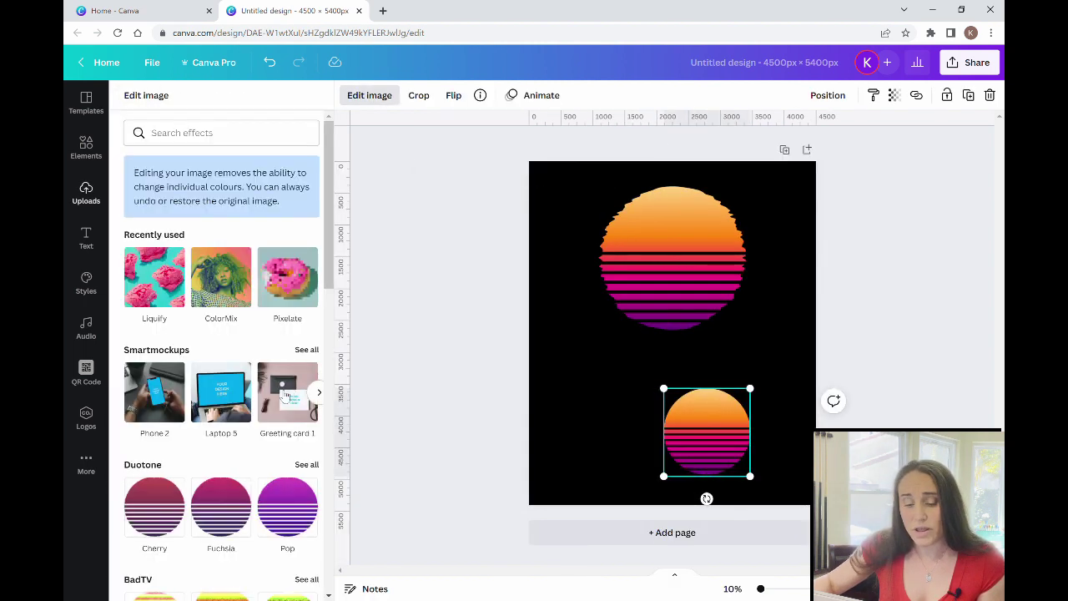
scroll(222, 259, down, 3)
scroll(222, 276, down, 8)
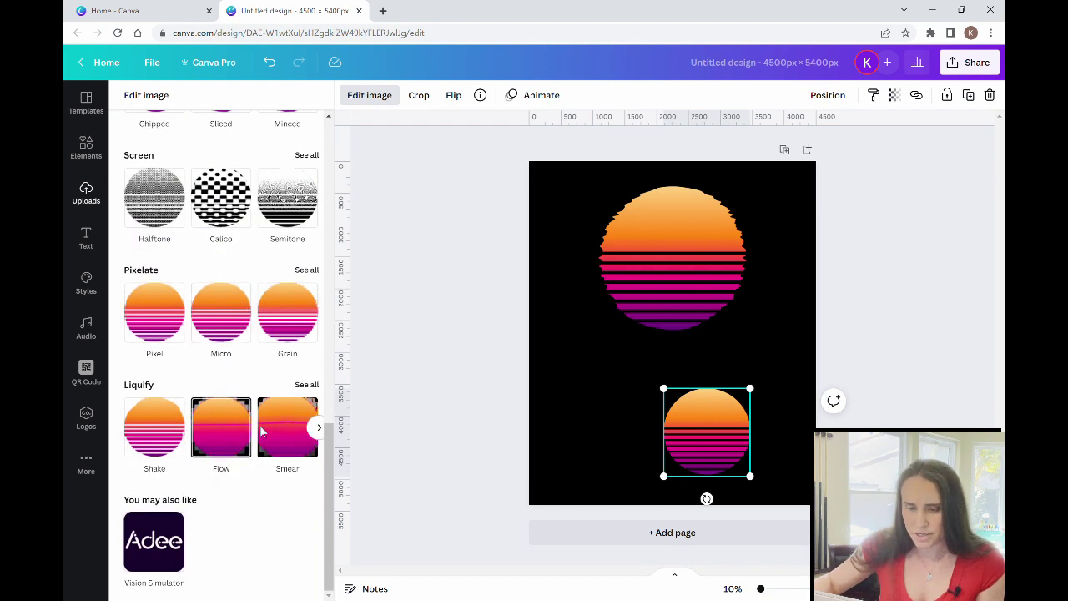
click(156, 431)
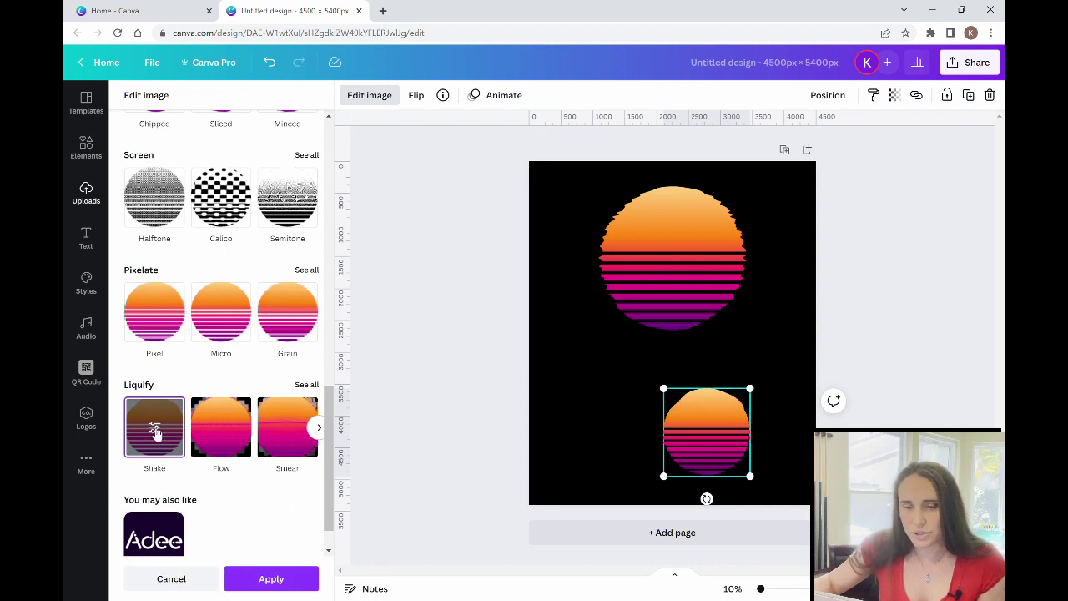
Set the small sun's Shake effect to thick distort 1.4 and fine distort 6, and apply it.
click(154, 429)
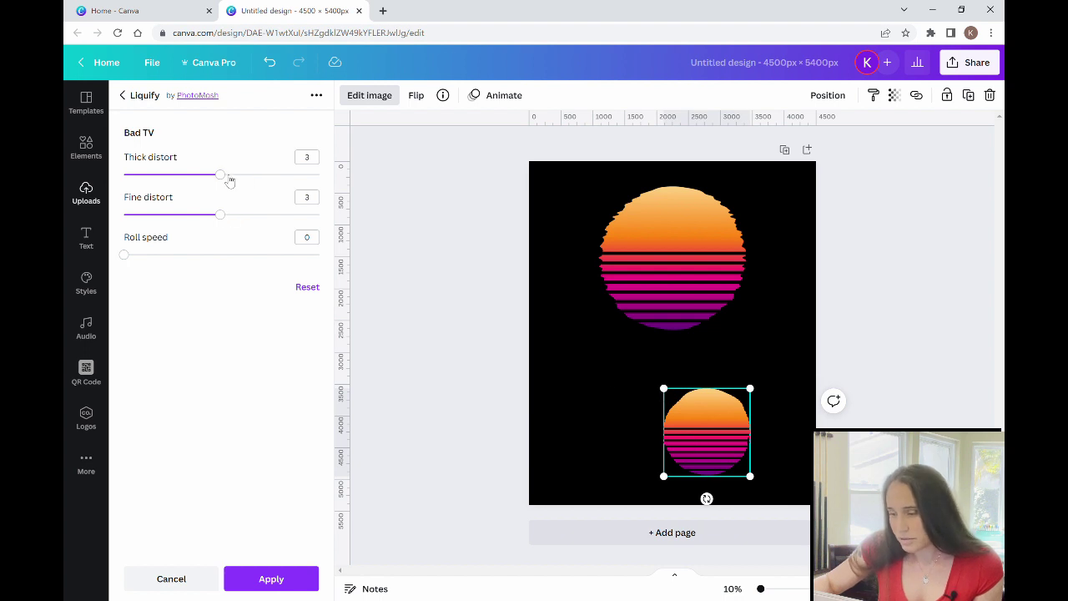
drag(221, 175, 343, 185)
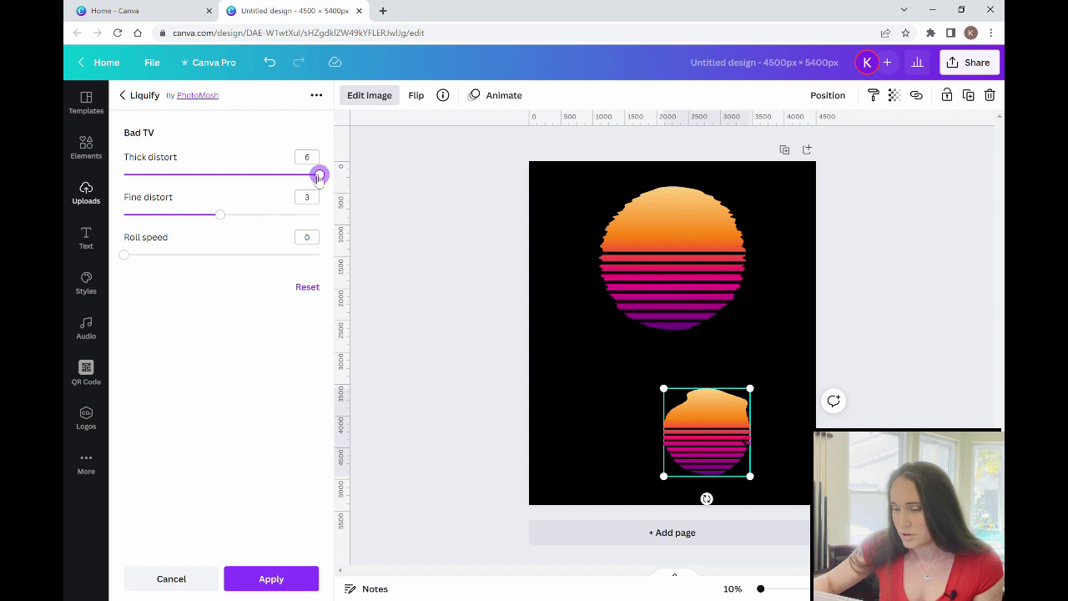
drag(318, 174, 242, 181)
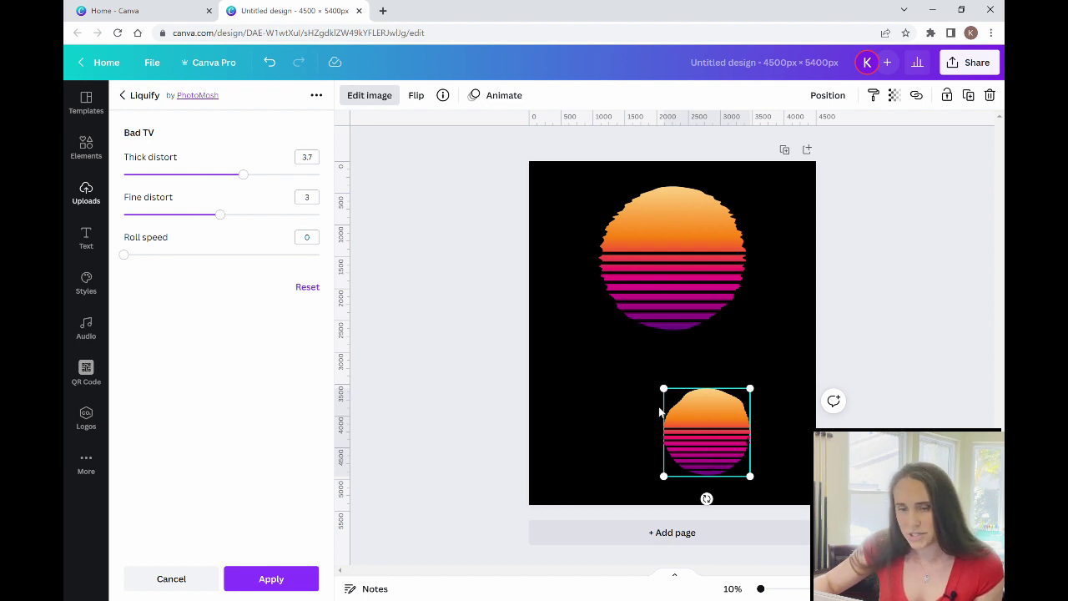
drag(244, 174, 167, 174)
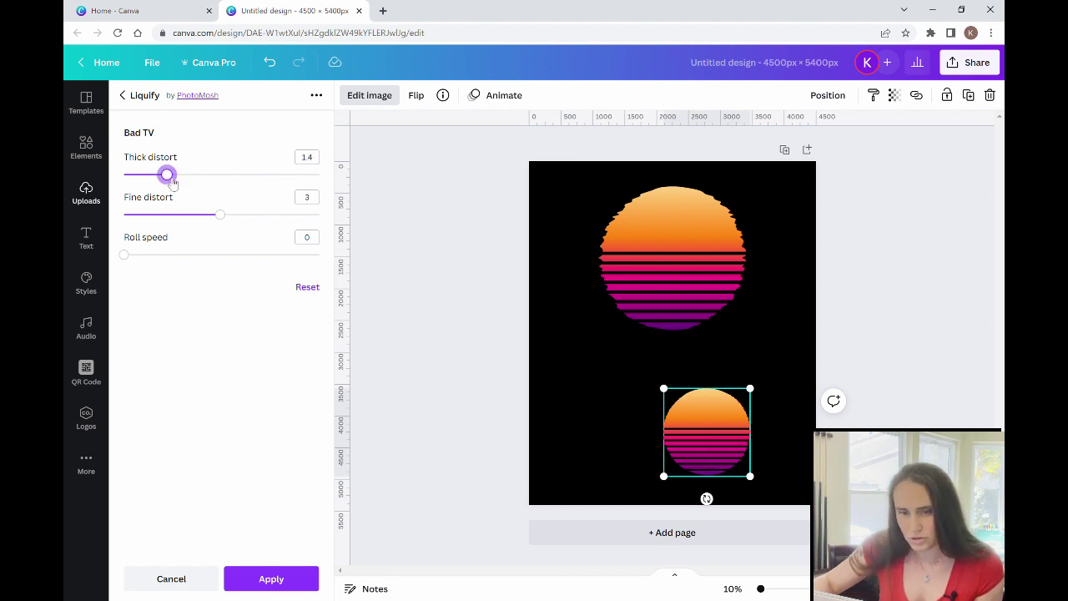
drag(222, 216, 353, 233)
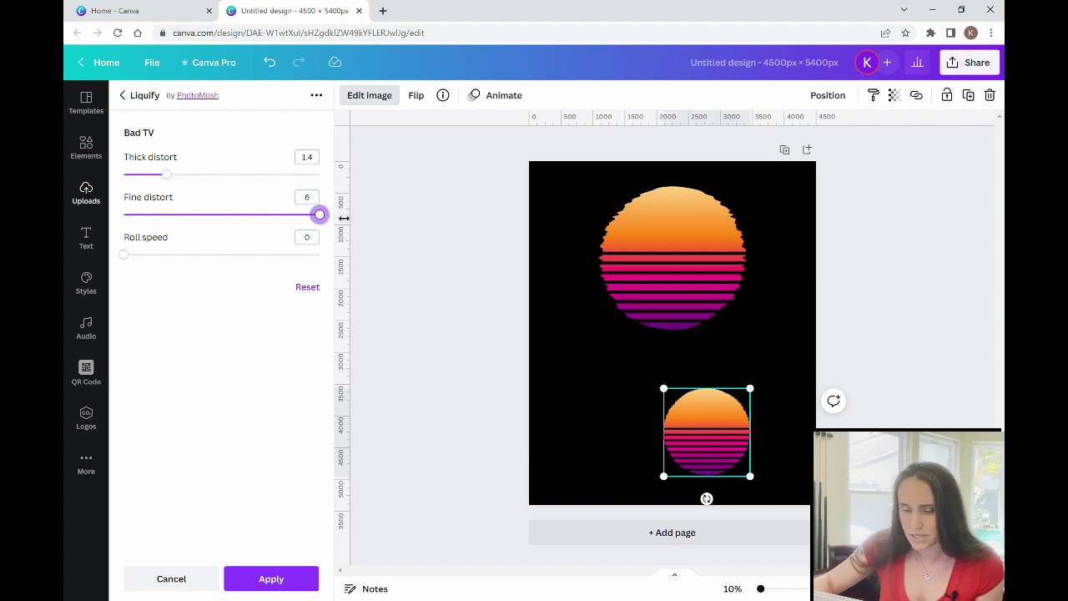
click(241, 578)
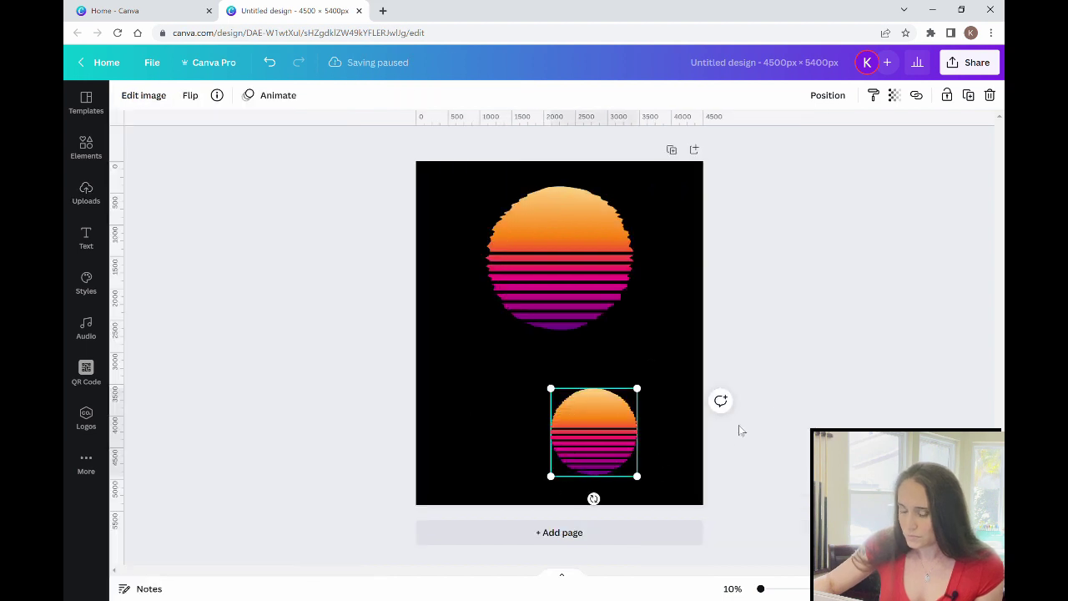
click(765, 409)
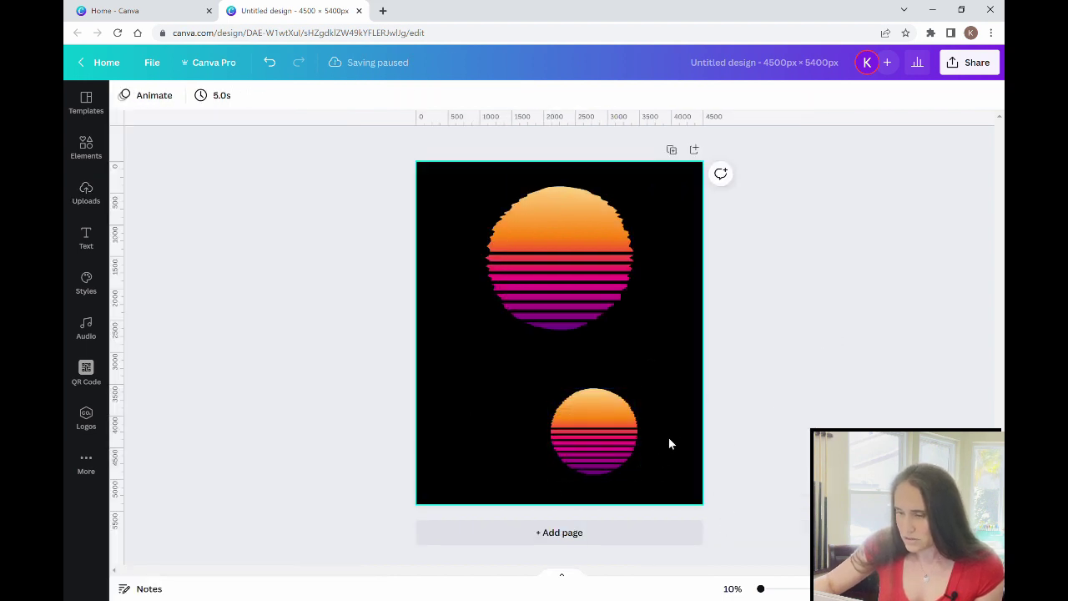
Enlarge the original sun in the lower part of the page until it is bigger than the uploaded sun.
click(597, 458)
drag(636, 368, 679, 322)
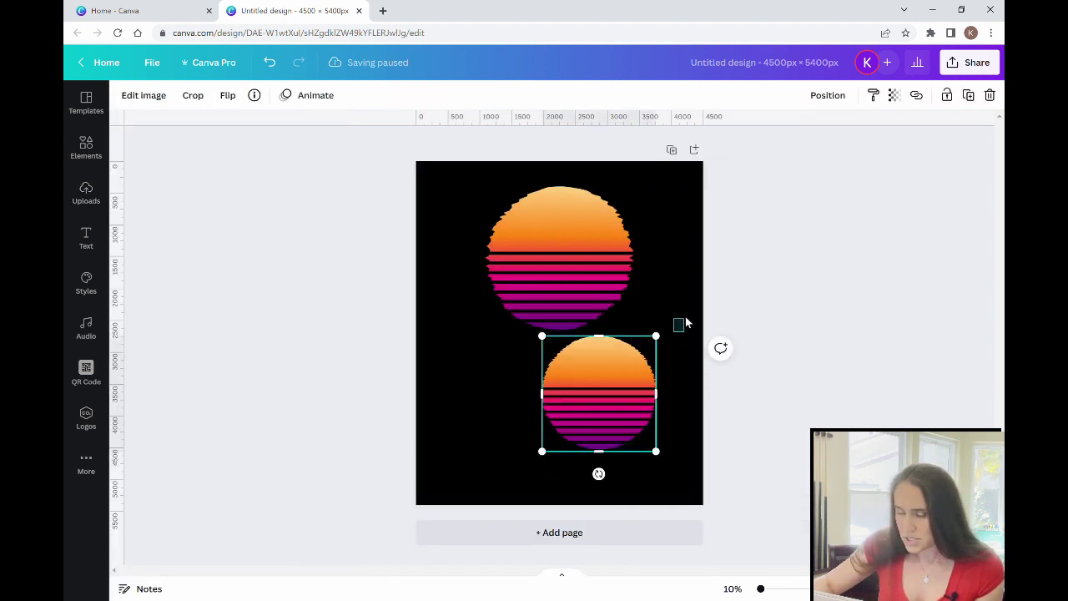
click(691, 310)
click(592, 417)
drag(547, 450, 436, 501)
Place the enlarged sun partly off the page's lower right corner and the uploaded sun near the page's upper centre.
drag(507, 279, 460, 272)
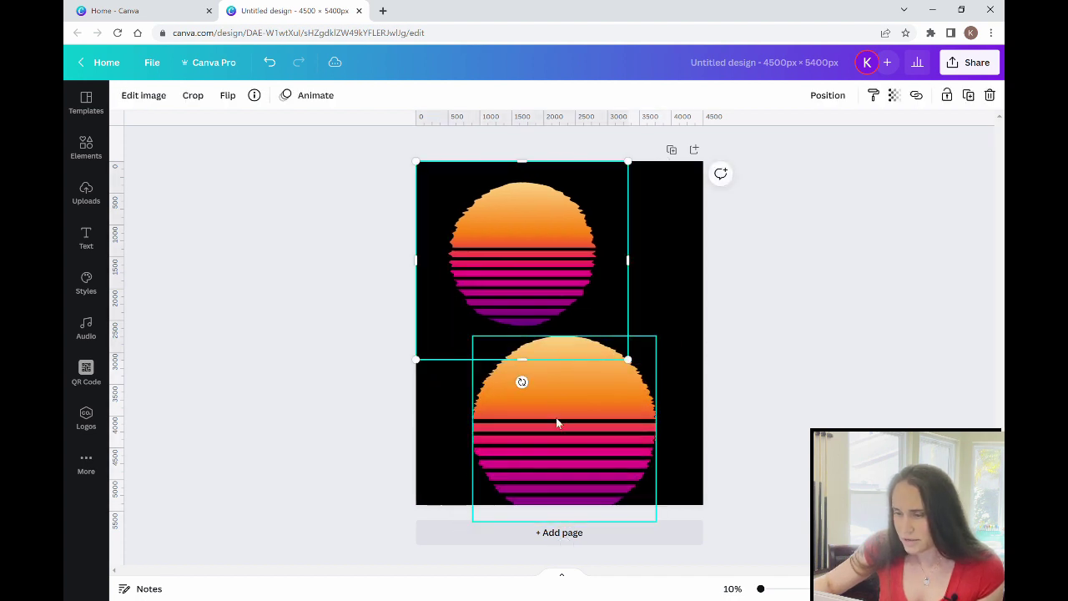
drag(556, 423, 625, 441)
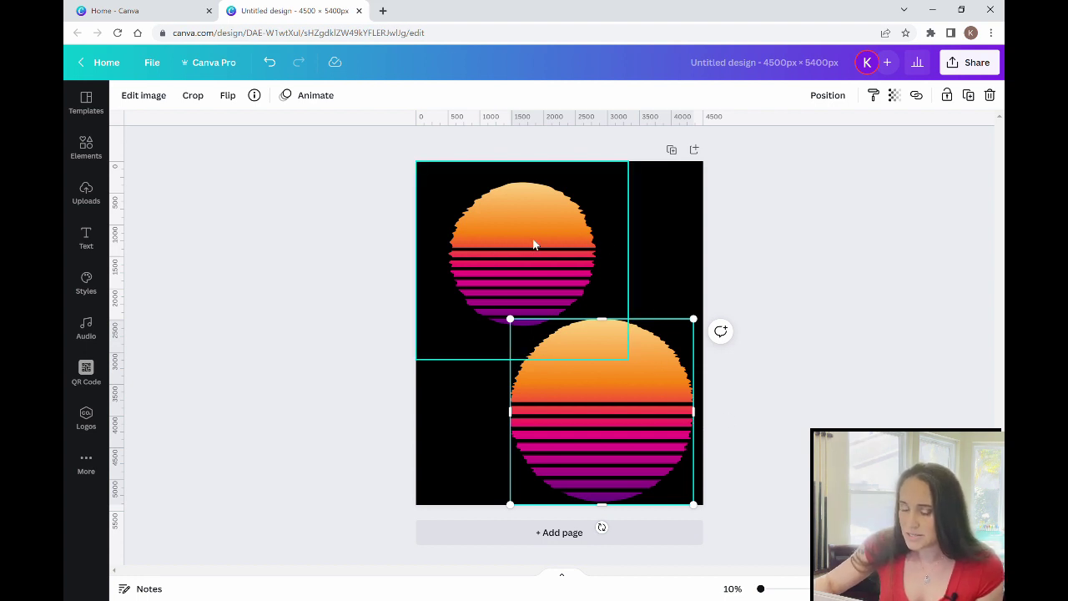
drag(576, 457, 604, 489)
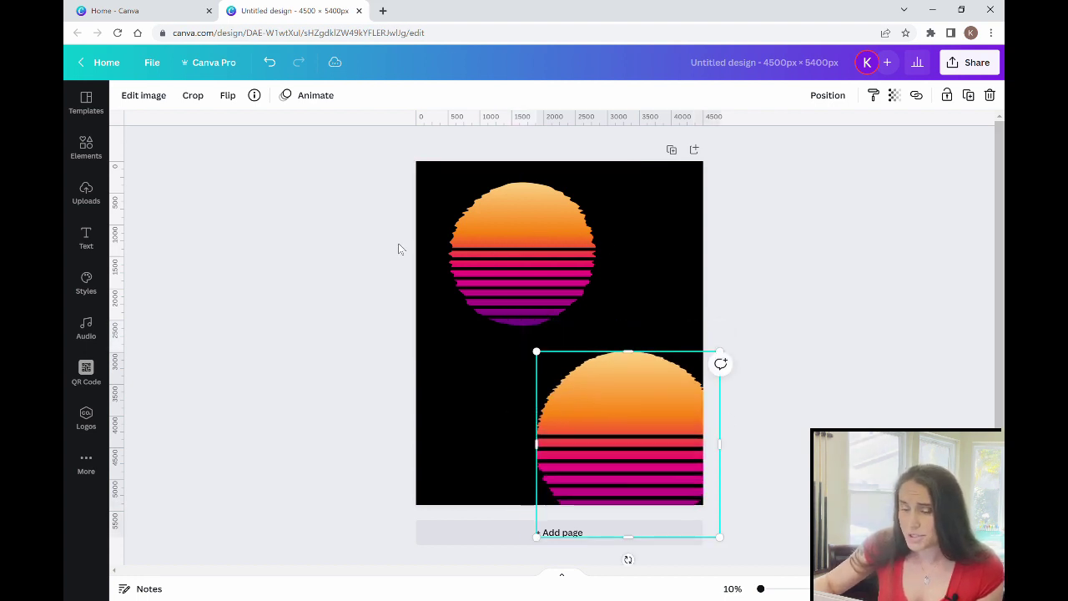
drag(503, 236, 545, 241)
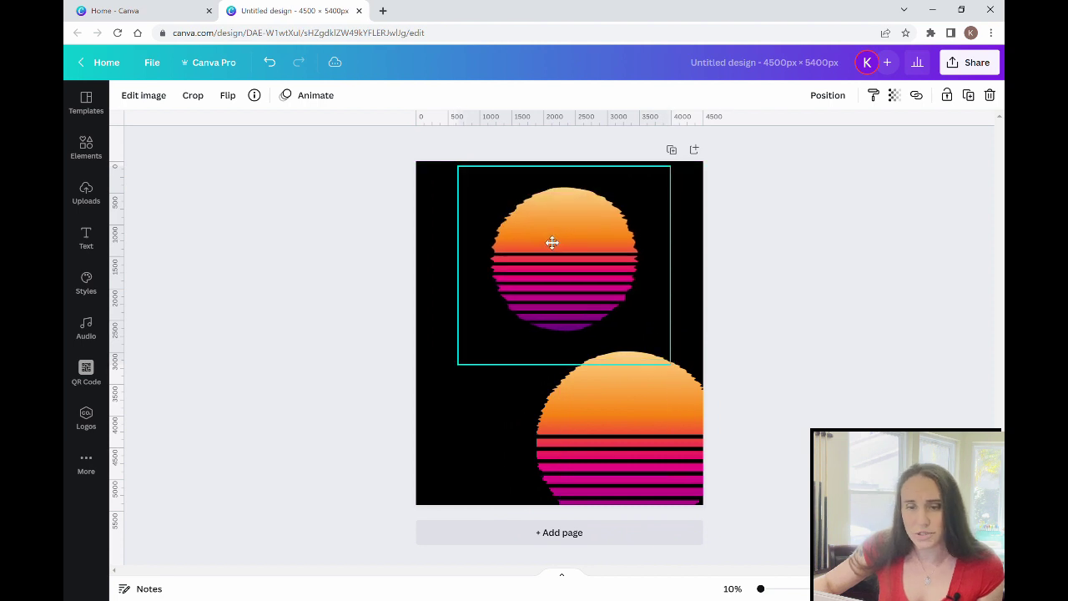
Examine the image effects available for the upper sun, including the full range of Photogenic filters.
click(143, 95)
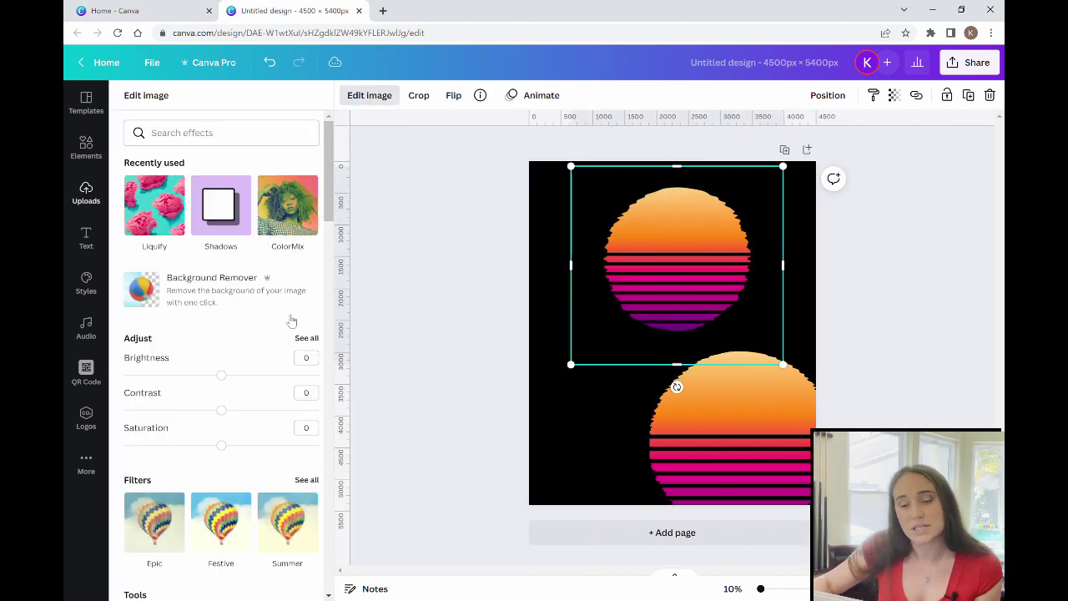
scroll(210, 336, down, 5)
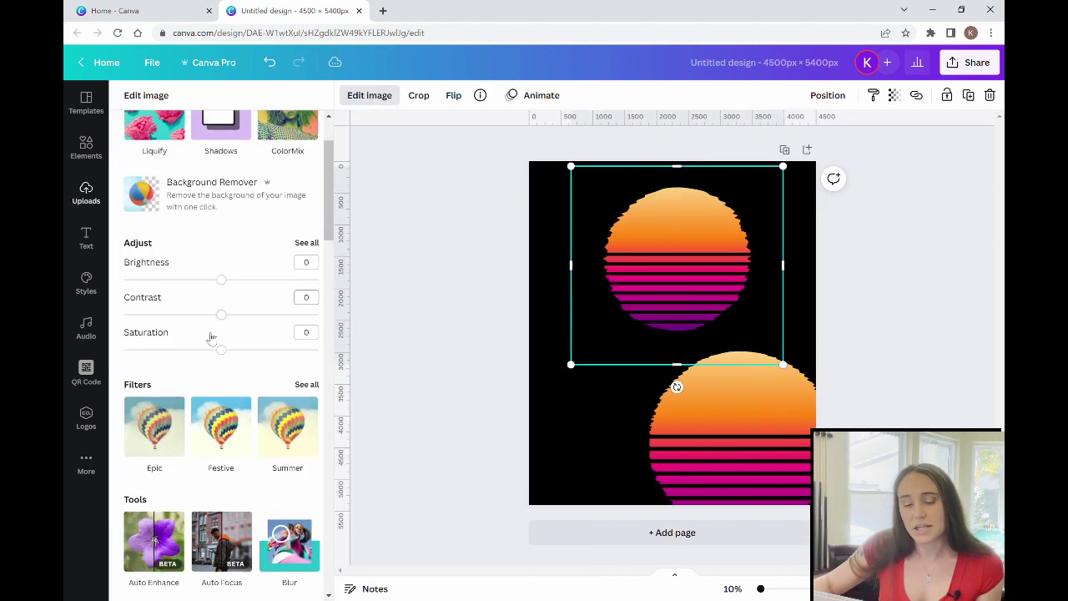
scroll(221, 304, down, 3)
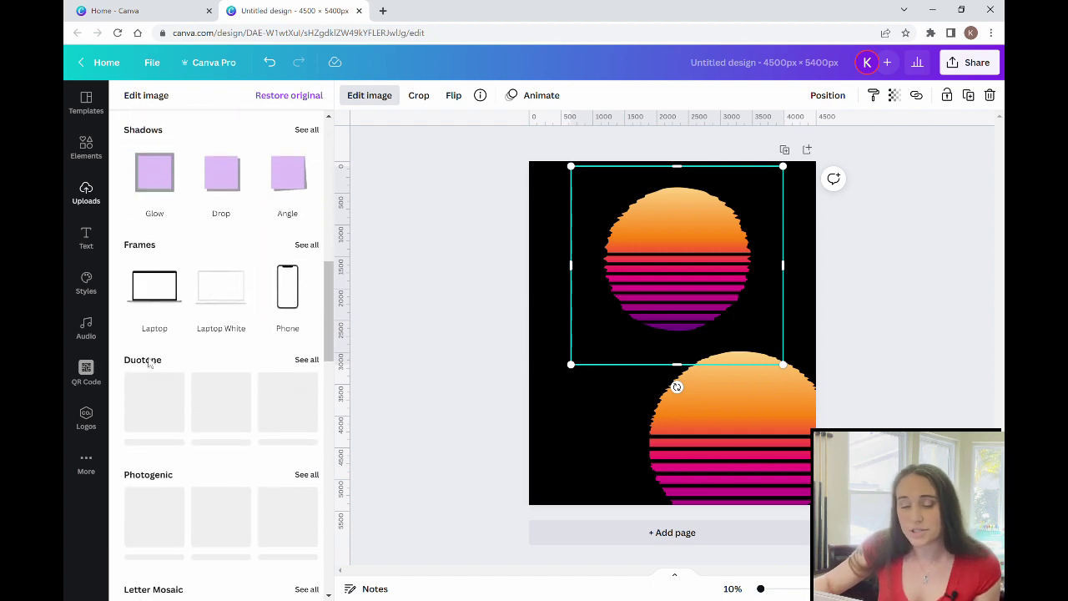
scroll(220, 359, down, 2)
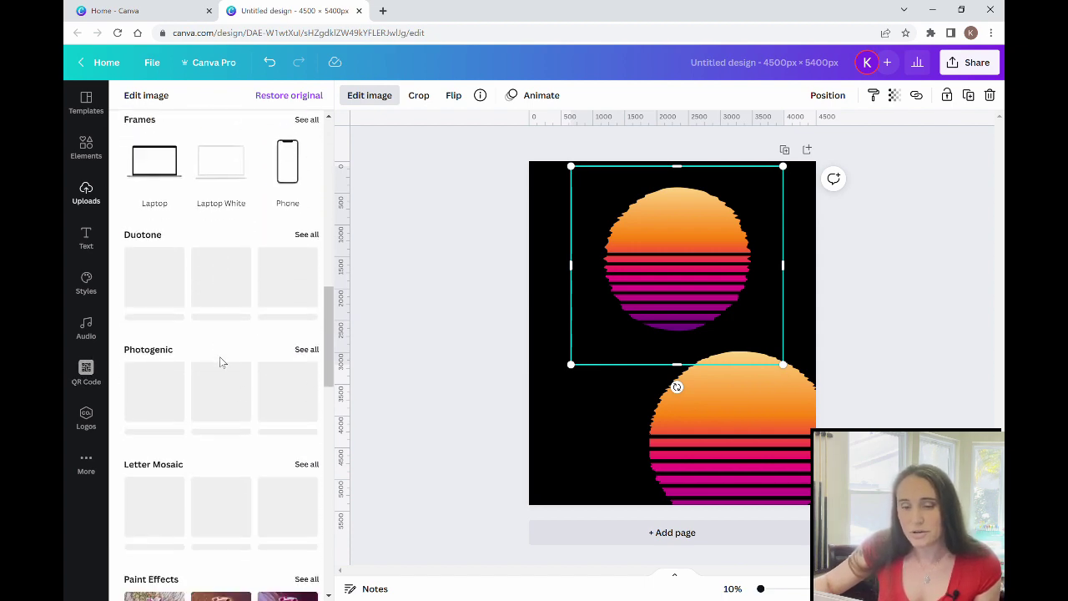
scroll(220, 360, down, 3)
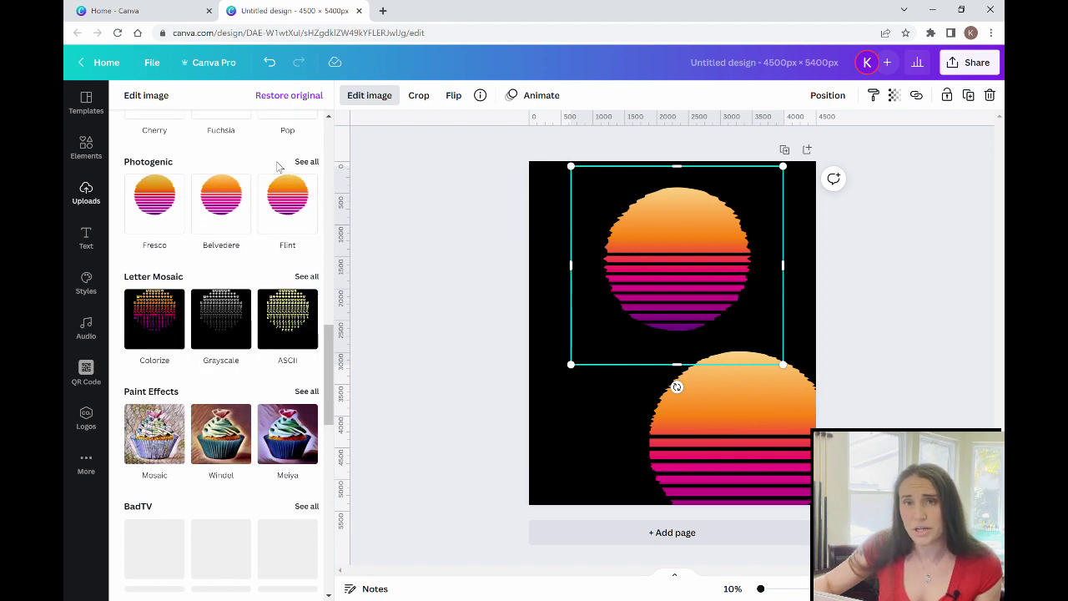
click(306, 164)
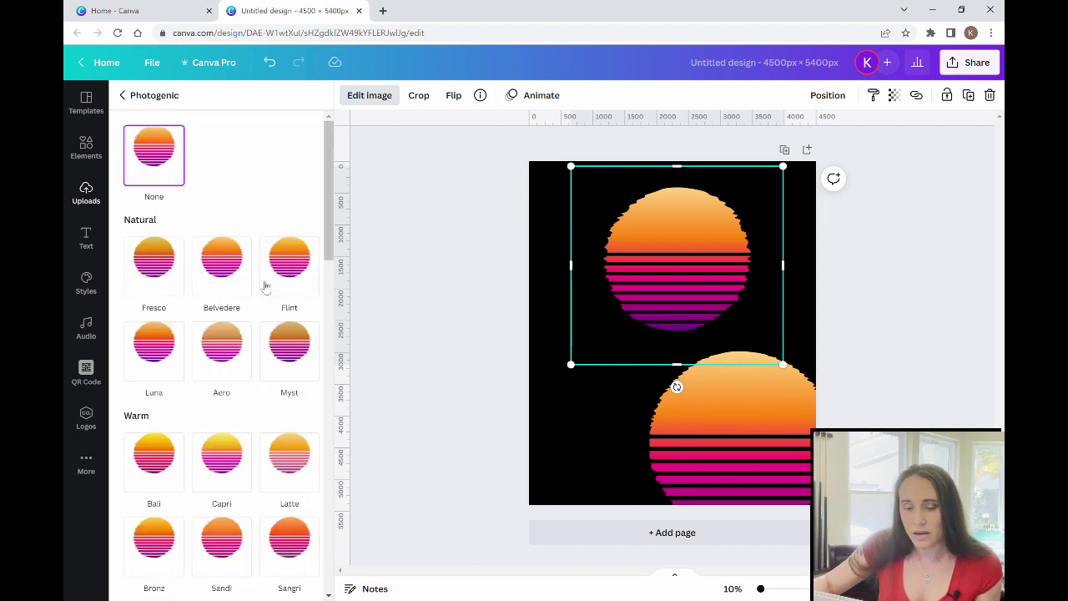
scroll(230, 245, down, 3)
scroll(233, 250, down, 7)
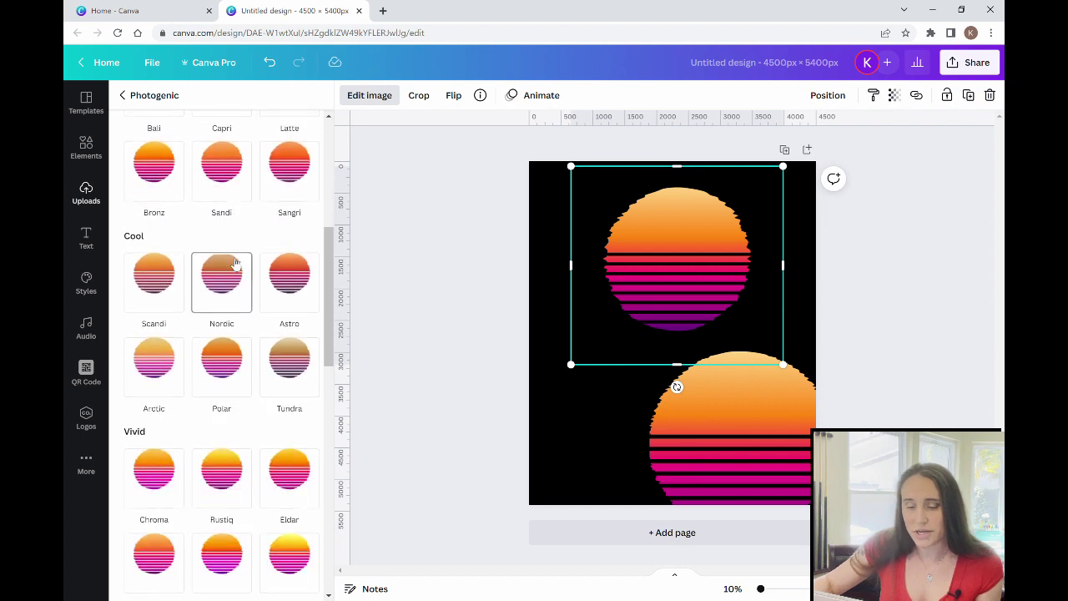
scroll(234, 329, down, 4)
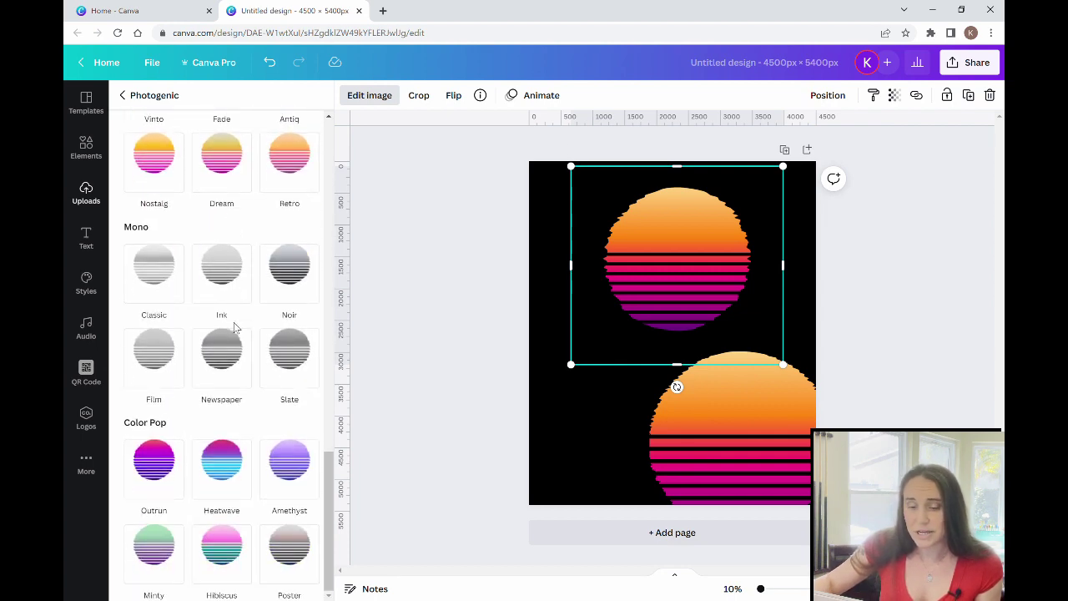
Try the Photogenic Color Pop filters Heatwave and Hibiscus on the upper sun, then discard them.
click(161, 483)
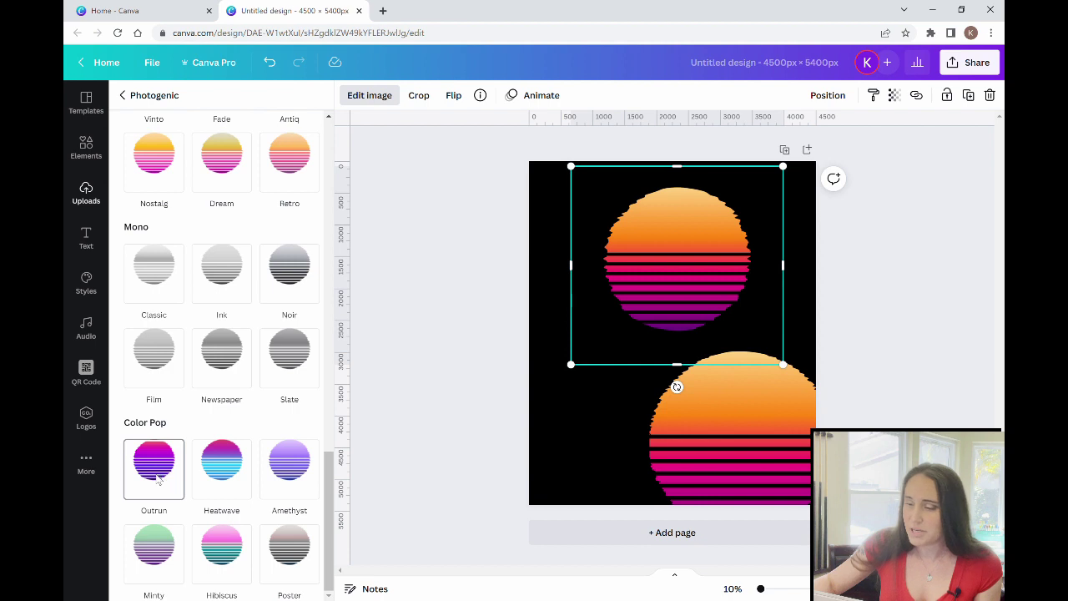
click(229, 471)
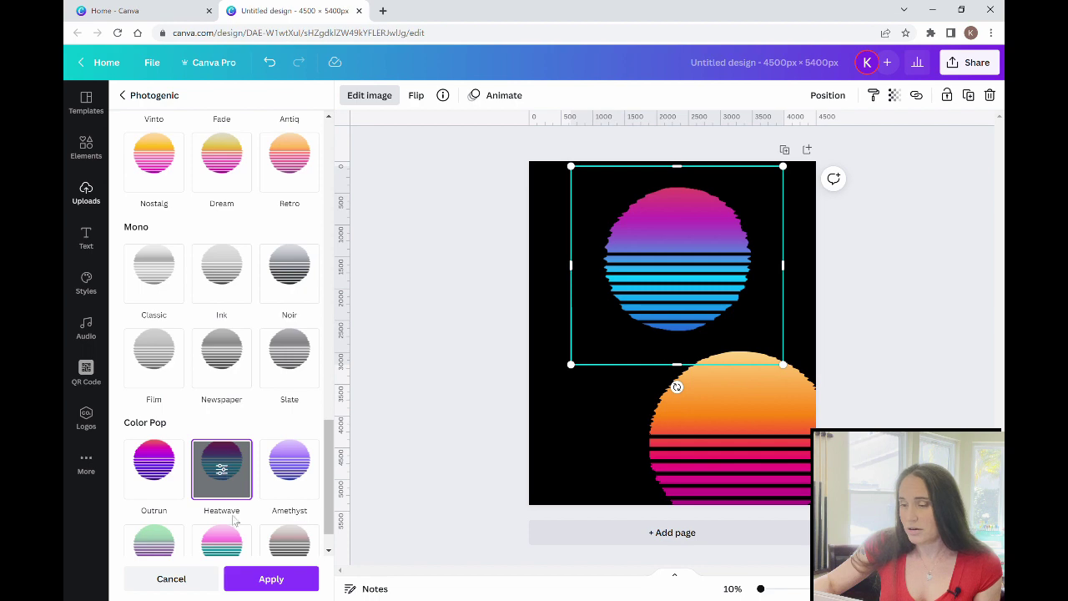
double_click(231, 551)
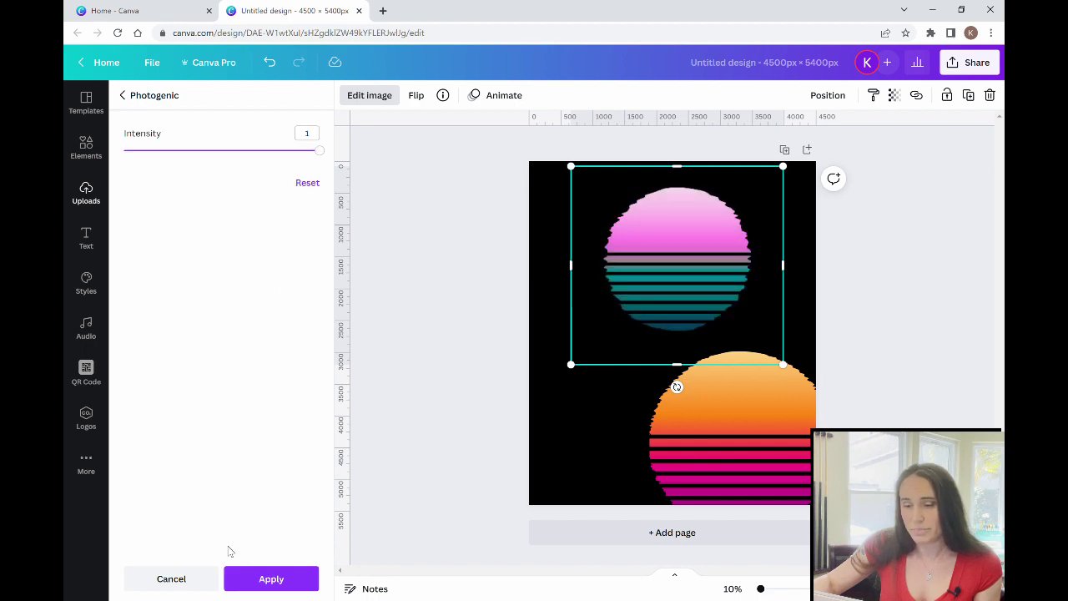
click(173, 579)
Compare the ColorMix presets Glow and Sangria on the upper sun and choose Marmalade.
scroll(221, 334, down, 3)
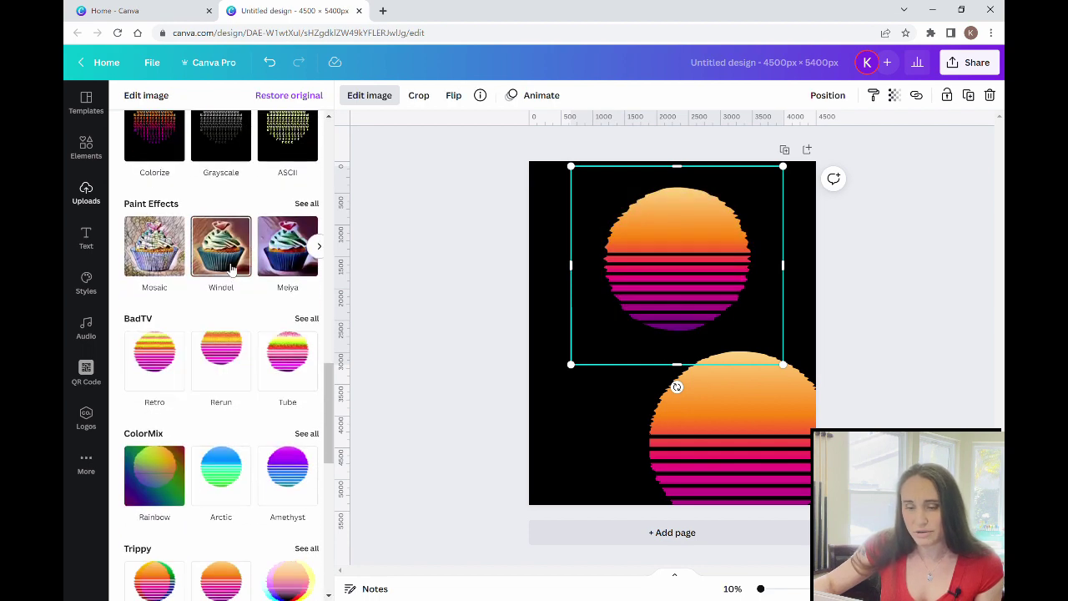
scroll(229, 270, down, 3)
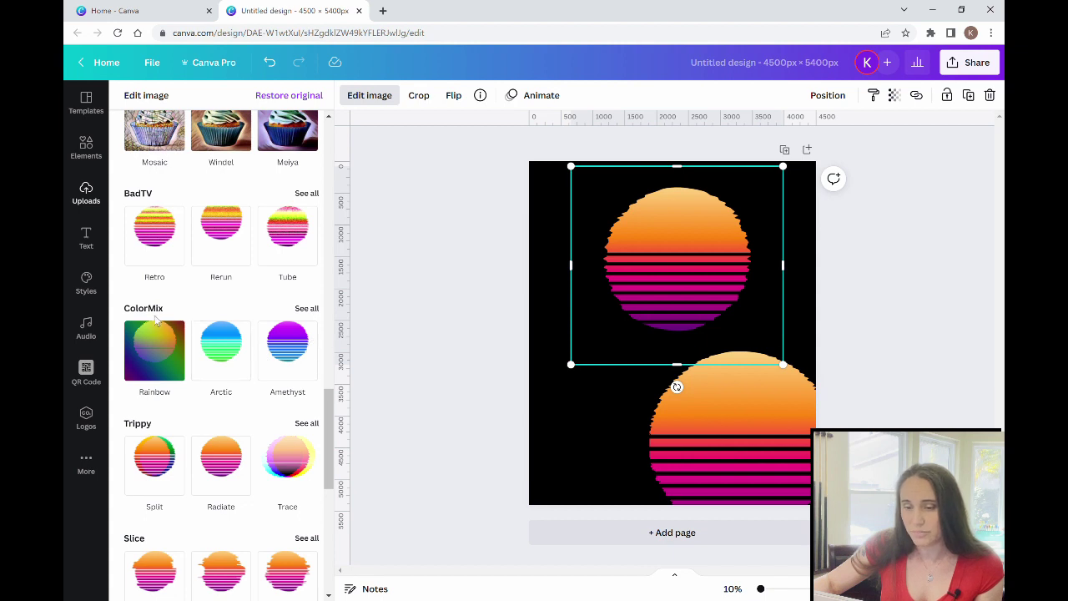
click(310, 310)
click(306, 320)
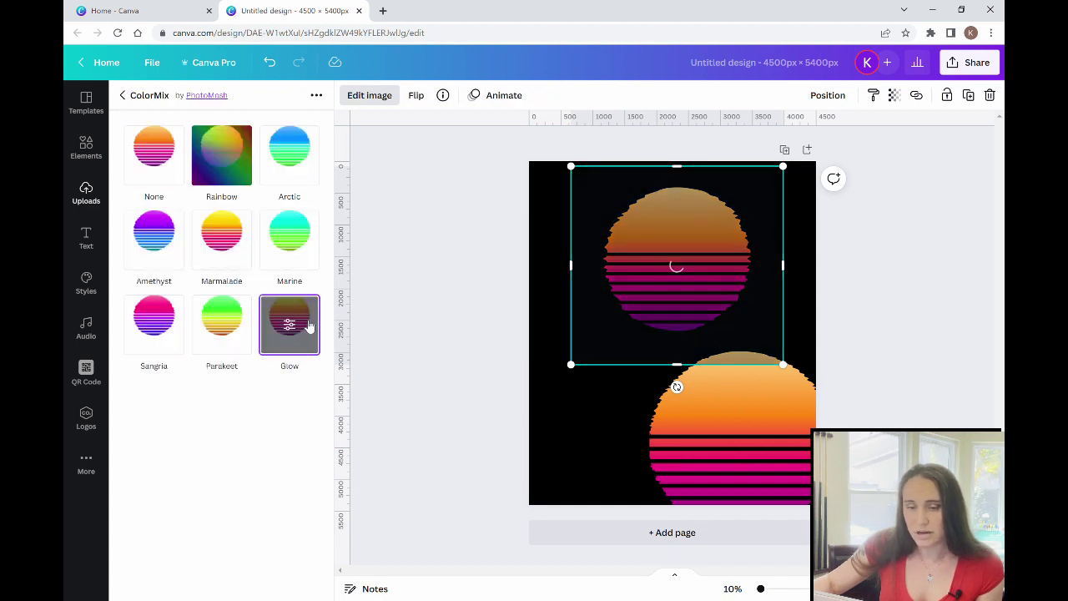
click(157, 319)
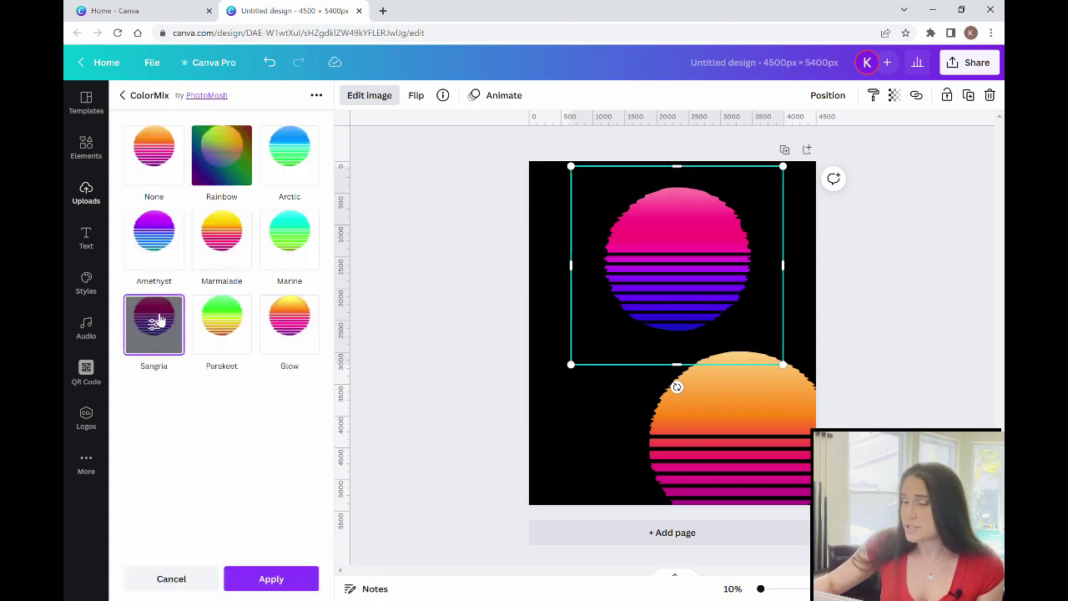
click(246, 236)
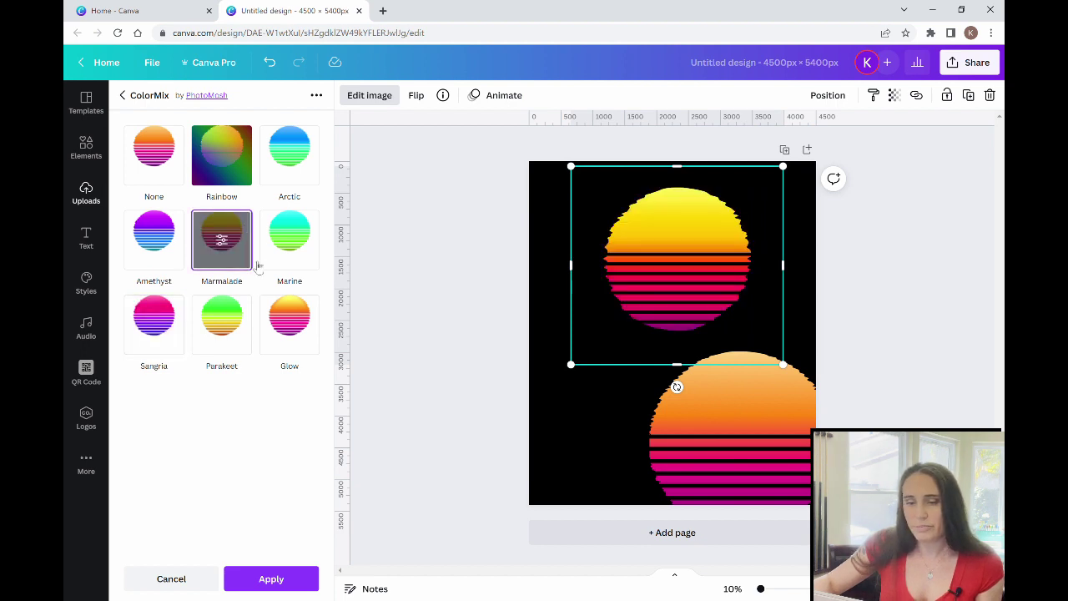
Set the upper sun's ColorMix hue to -0.4 and saturation to 0.2, and apply the effect.
click(222, 241)
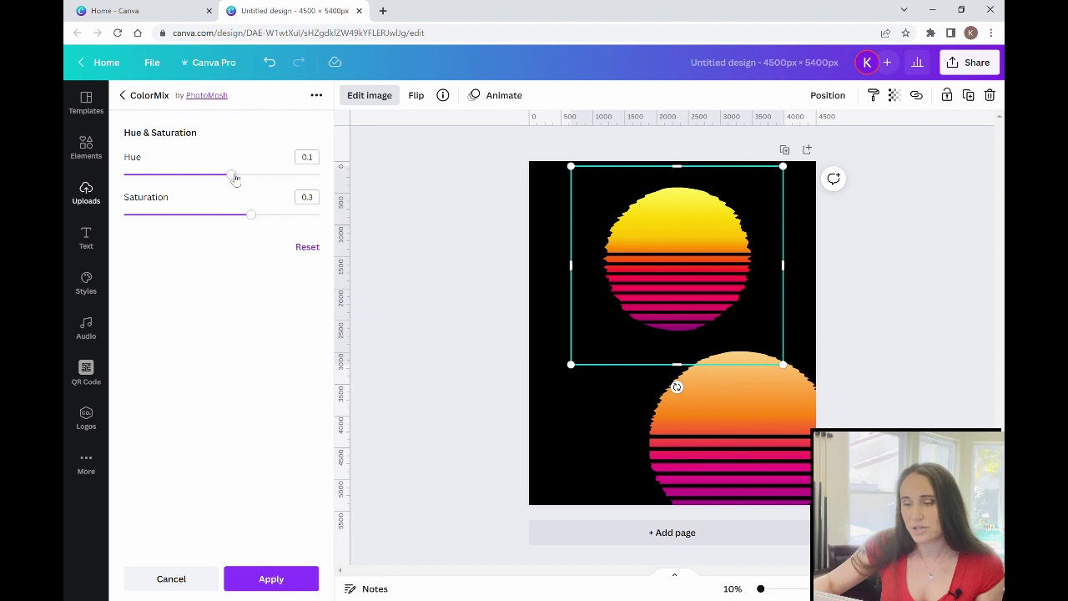
drag(235, 179, 271, 175)
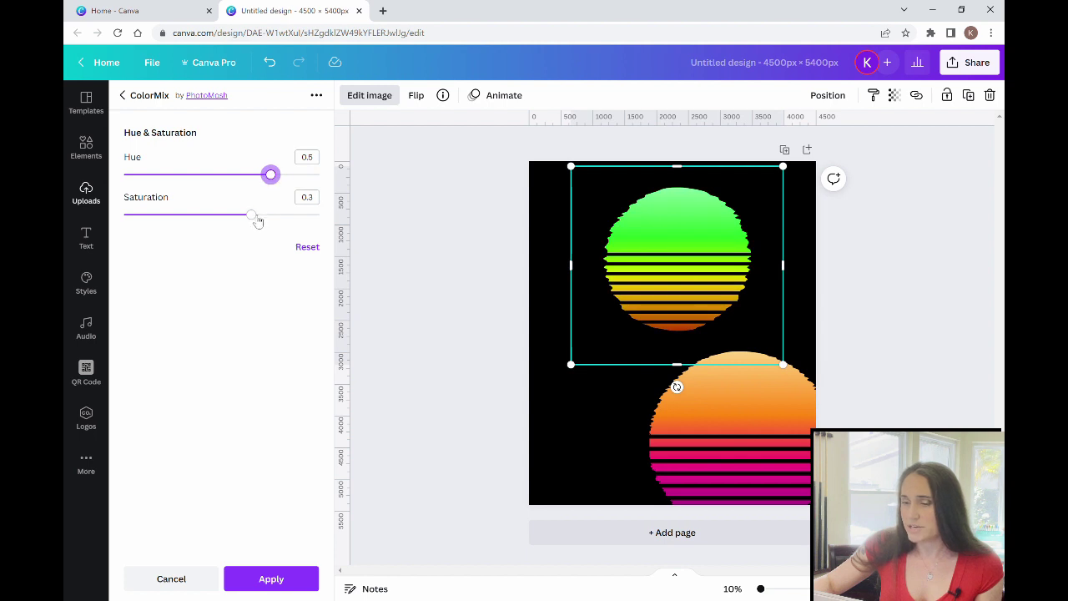
drag(253, 217, 164, 218)
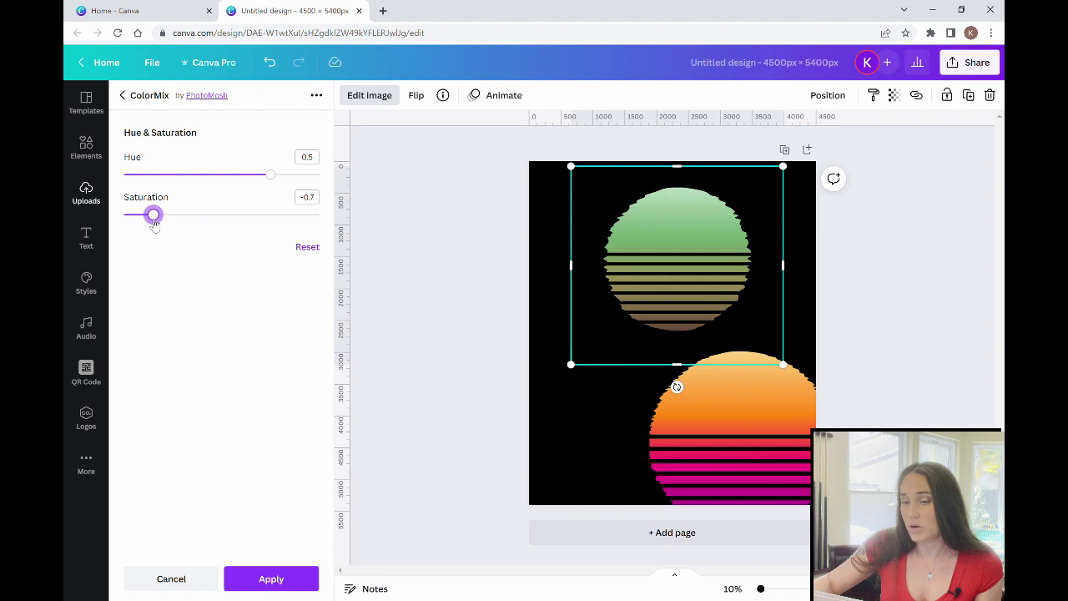
drag(153, 218, 248, 218)
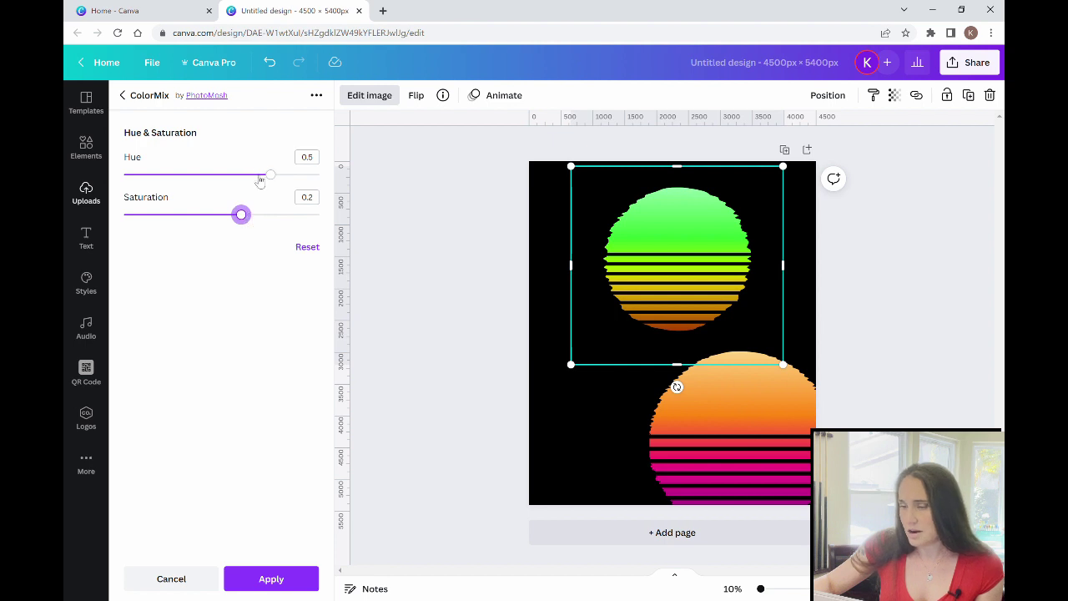
drag(270, 178, 183, 176)
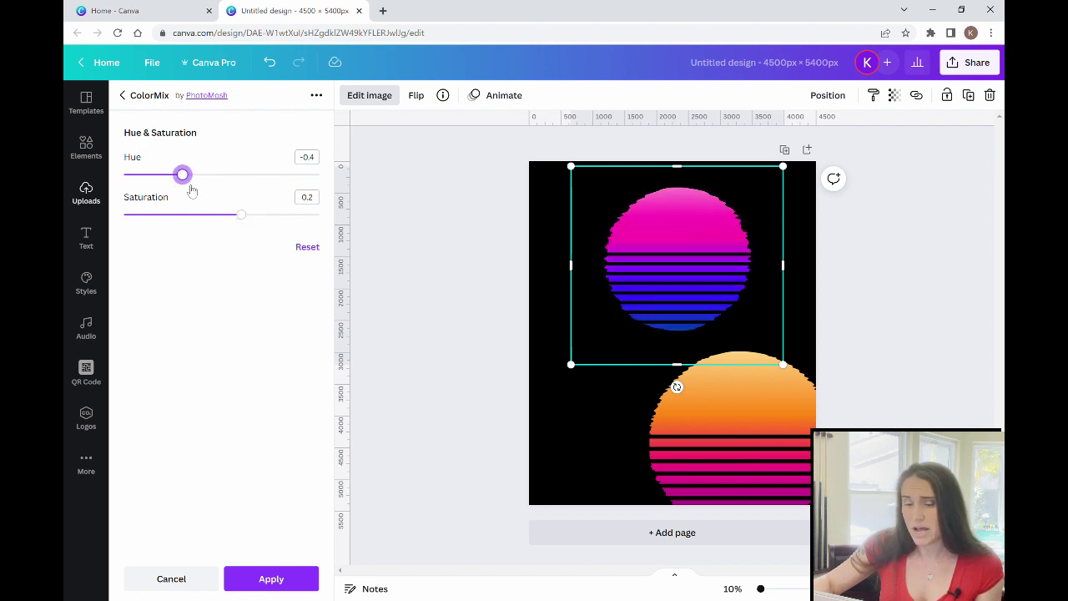
click(271, 578)
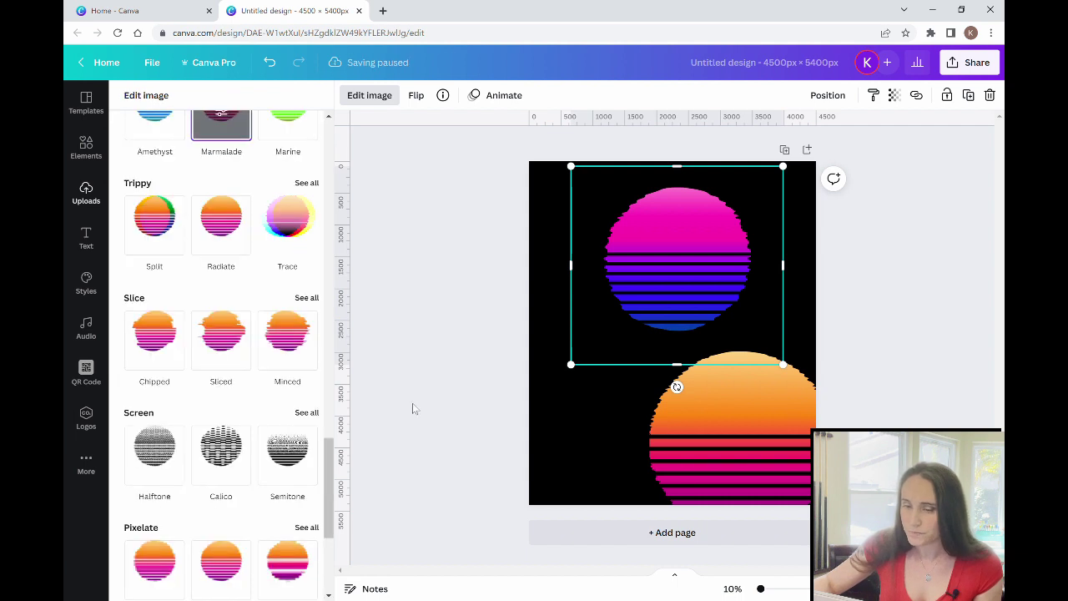
Remove the large orange sun from the lower part of the page.
key(Escape)
click(163, 221)
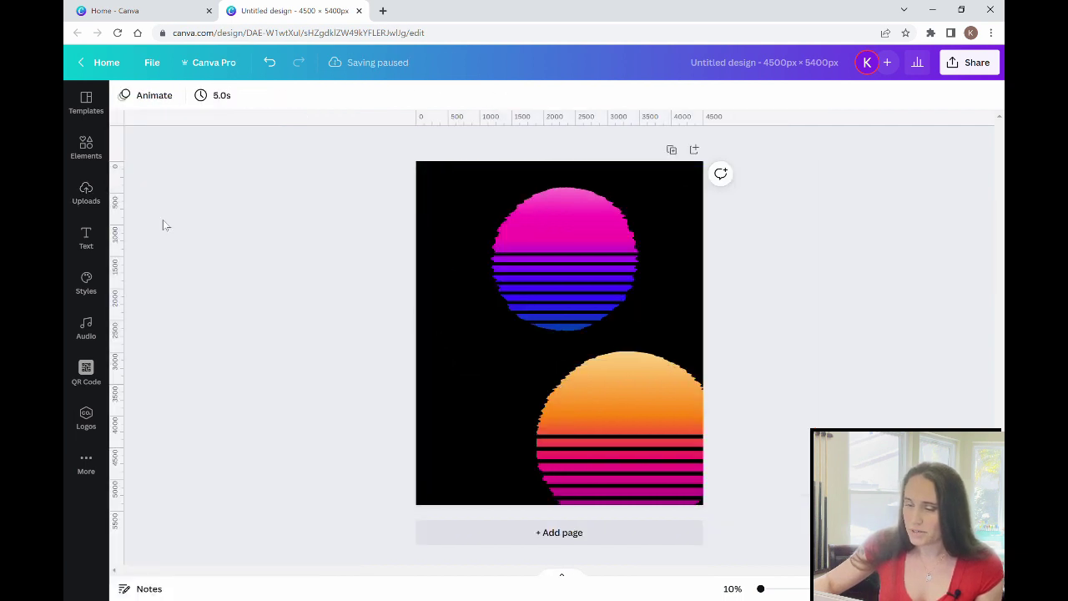
drag(575, 449, 317, 380)
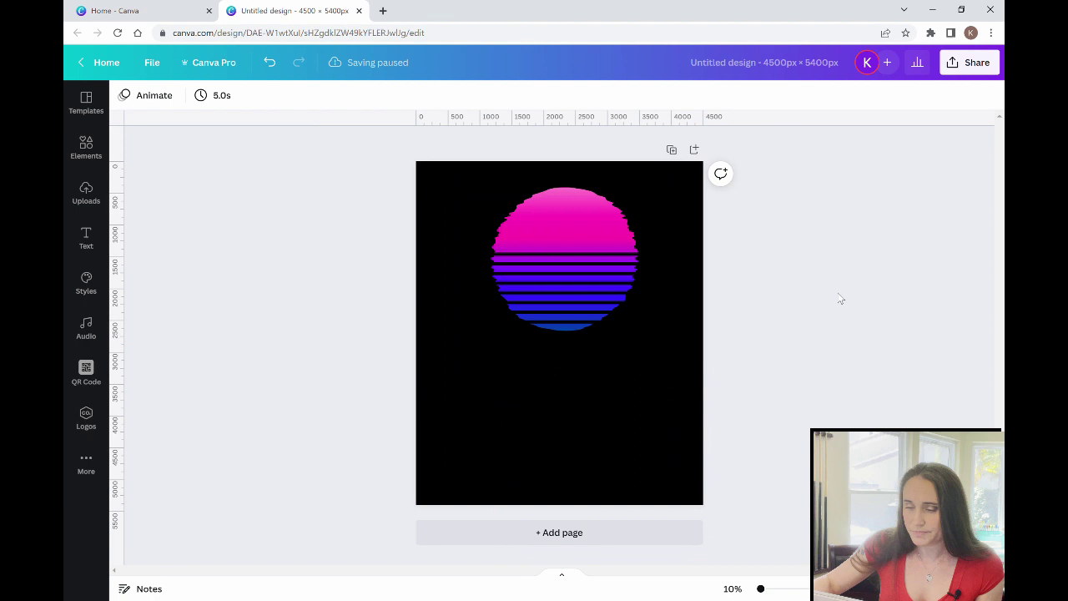
Enlarge the pink and blue sun image until it spans the full width of the page.
click(590, 260)
drag(456, 384, 415, 425)
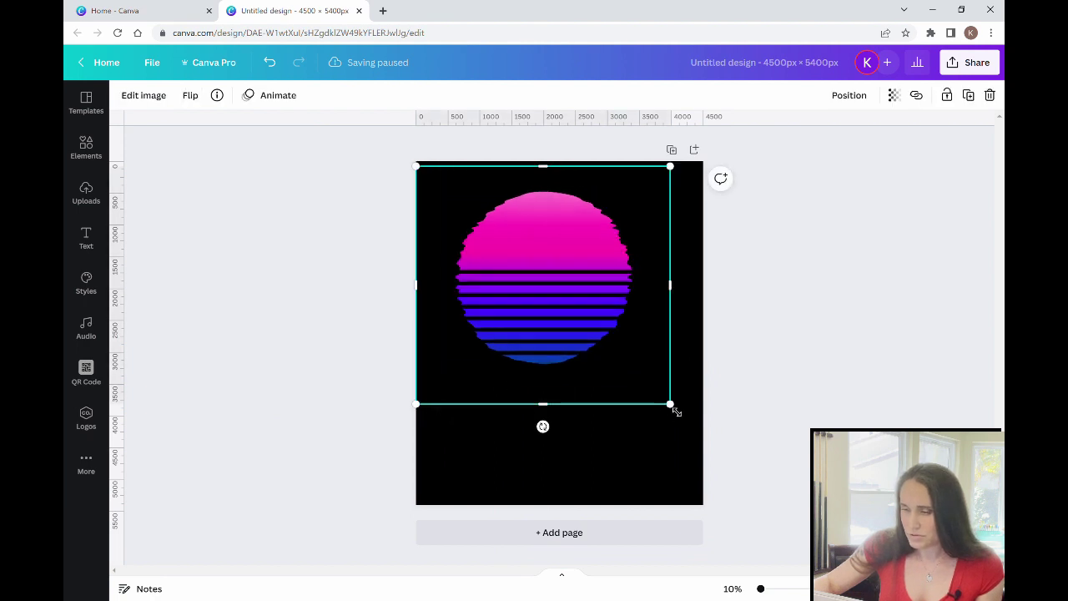
drag(676, 411, 705, 437)
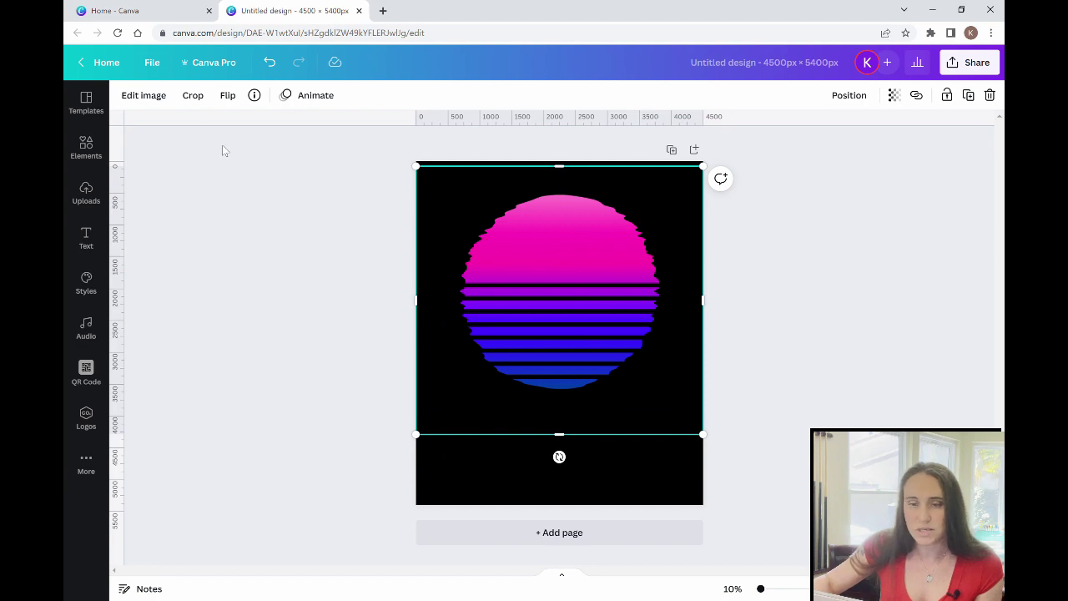
Try the Duotone Coral effect on the enlarged sun, then discard it.
click(149, 102)
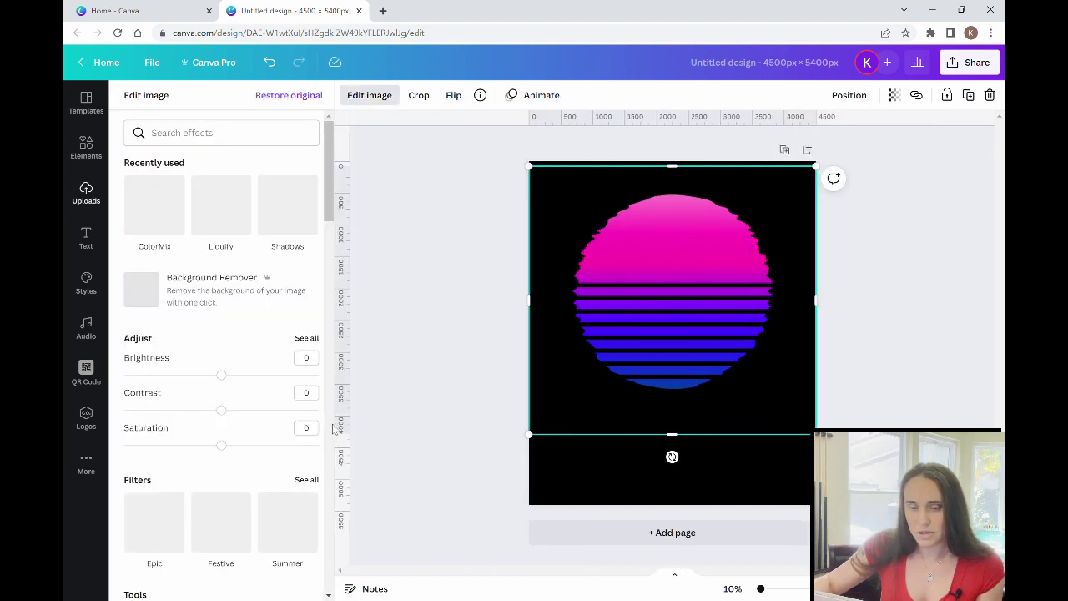
scroll(254, 403, down, 10)
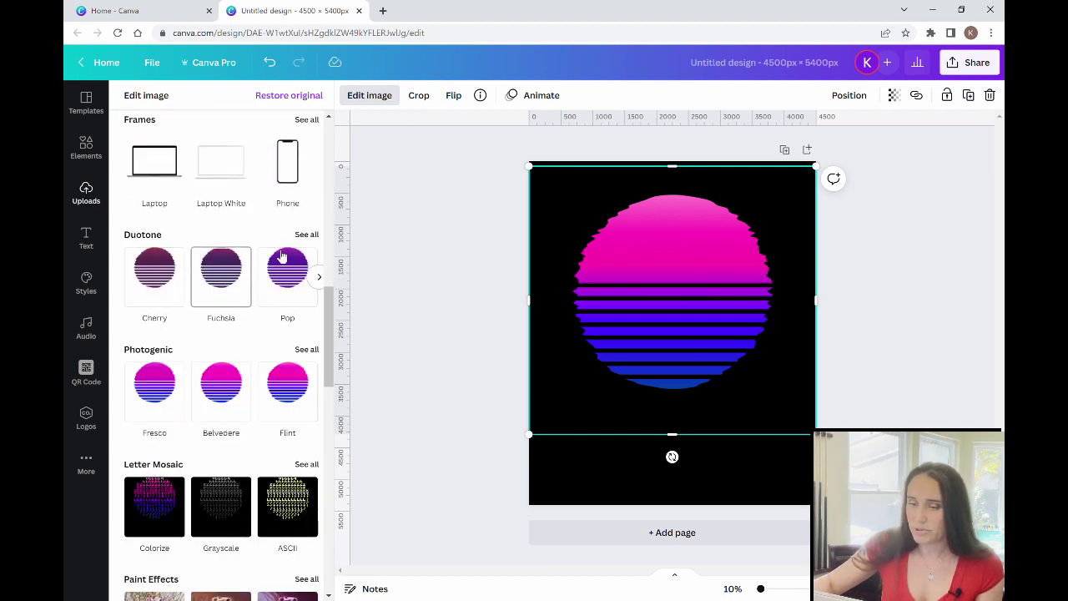
click(306, 234)
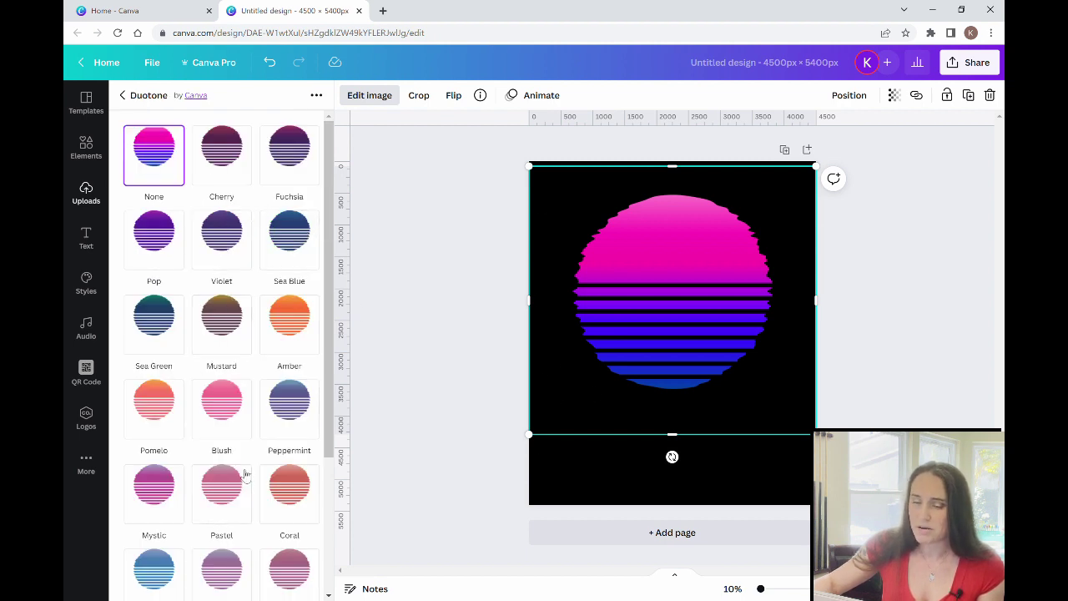
click(300, 492)
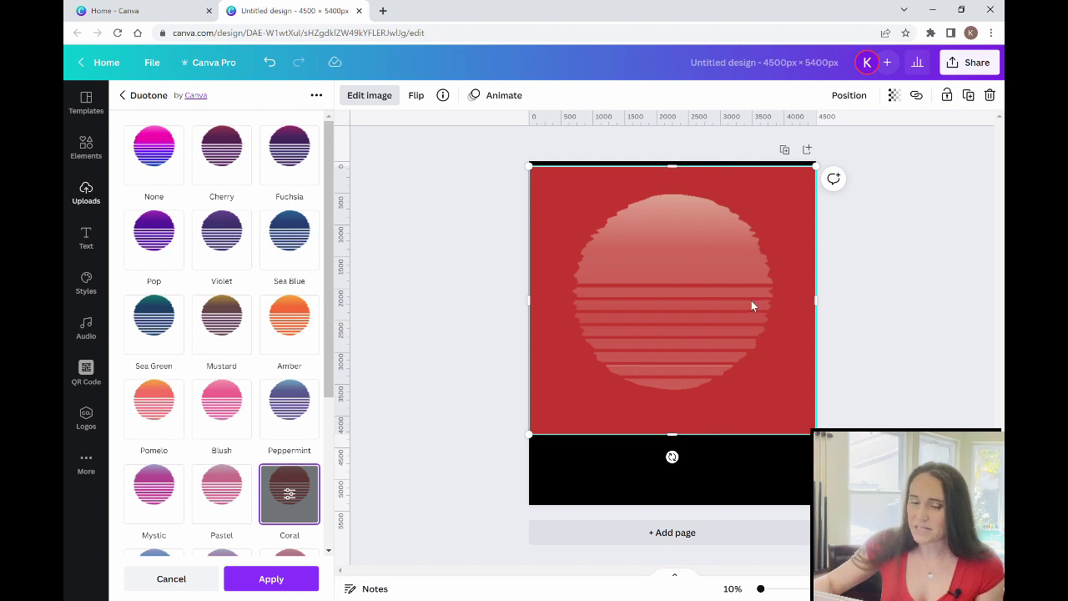
click(170, 579)
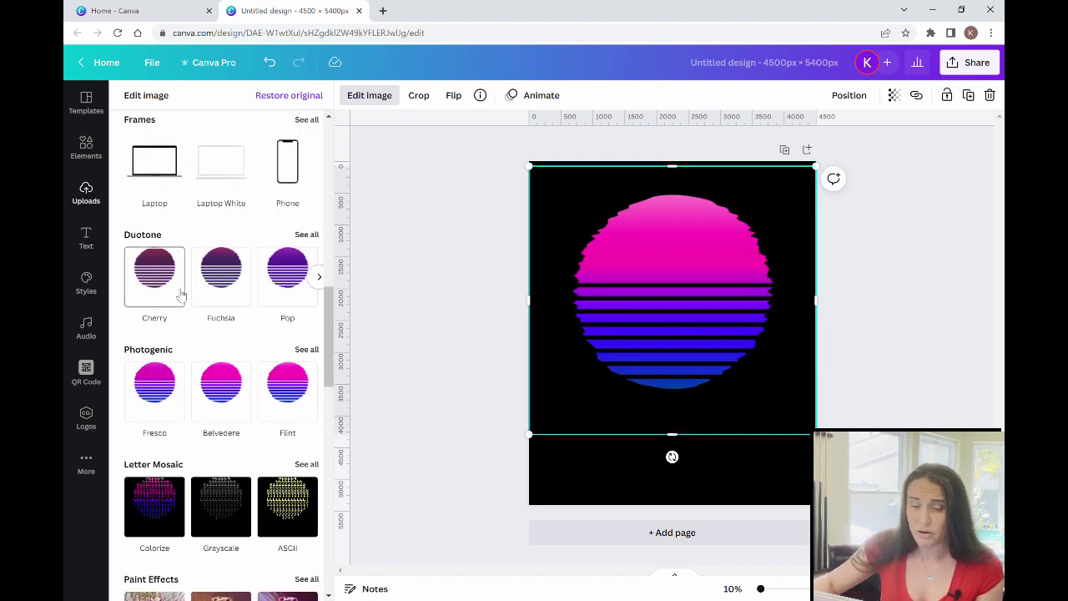
Add the BadTV Fuzz effect to the enlarged sun and open its adjustment settings.
scroll(305, 387, down, 3)
scroll(245, 290, down, 4)
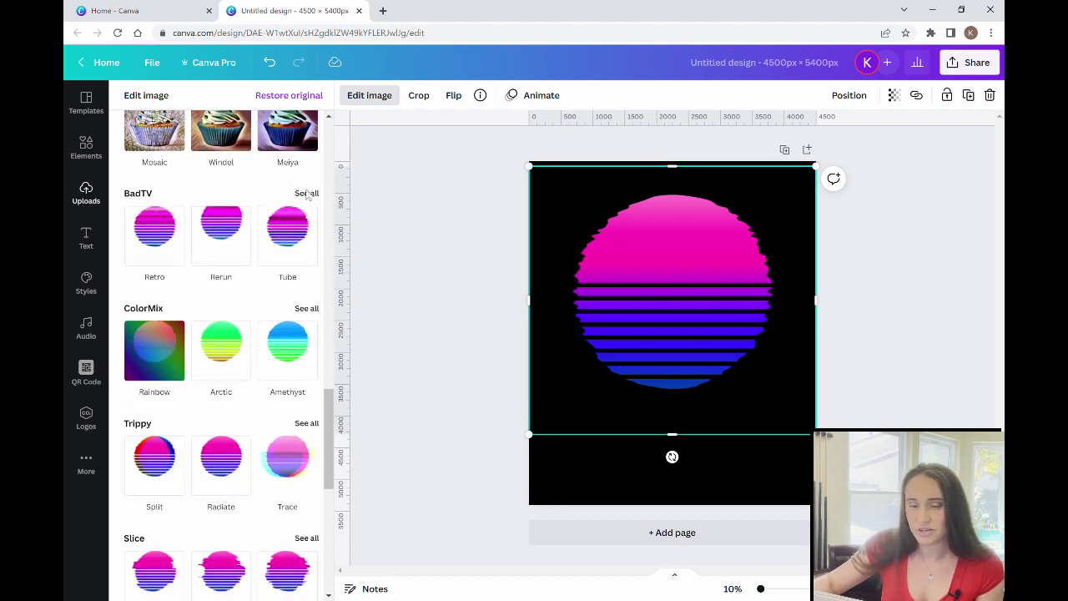
click(305, 193)
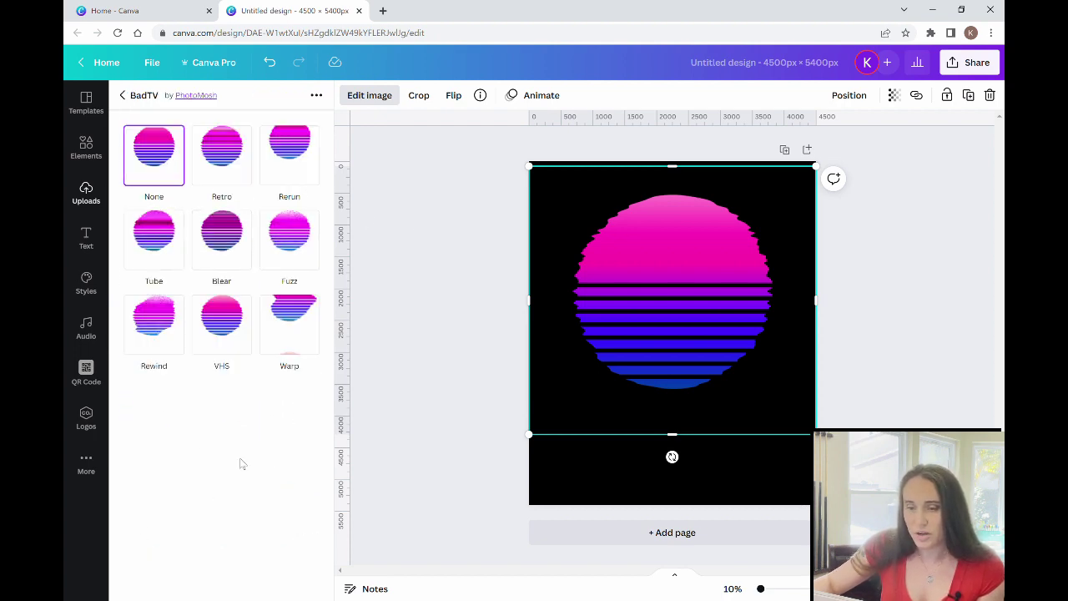
click(299, 235)
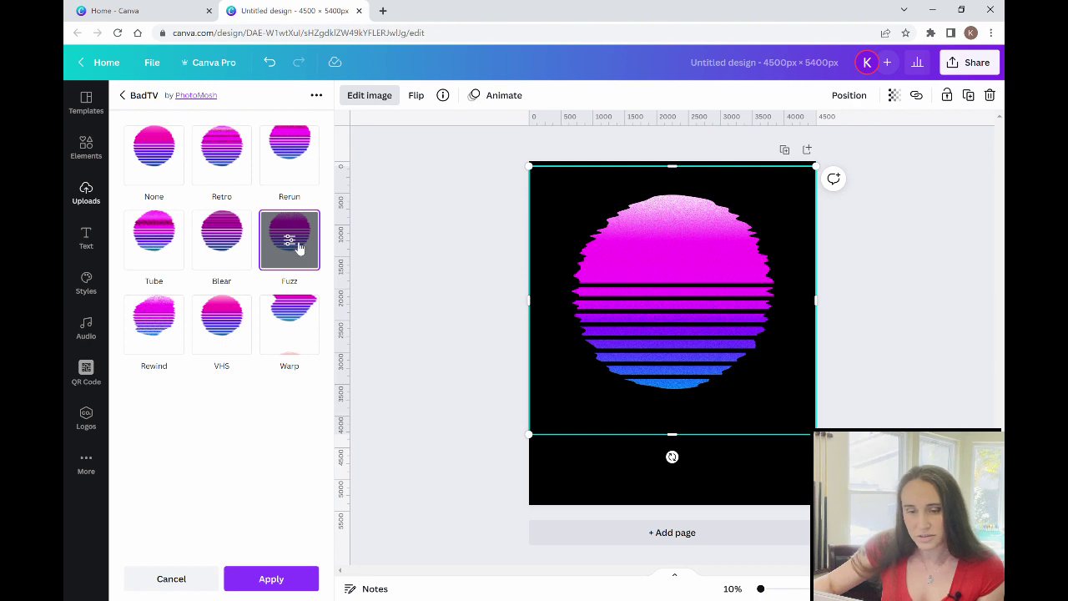
click(292, 239)
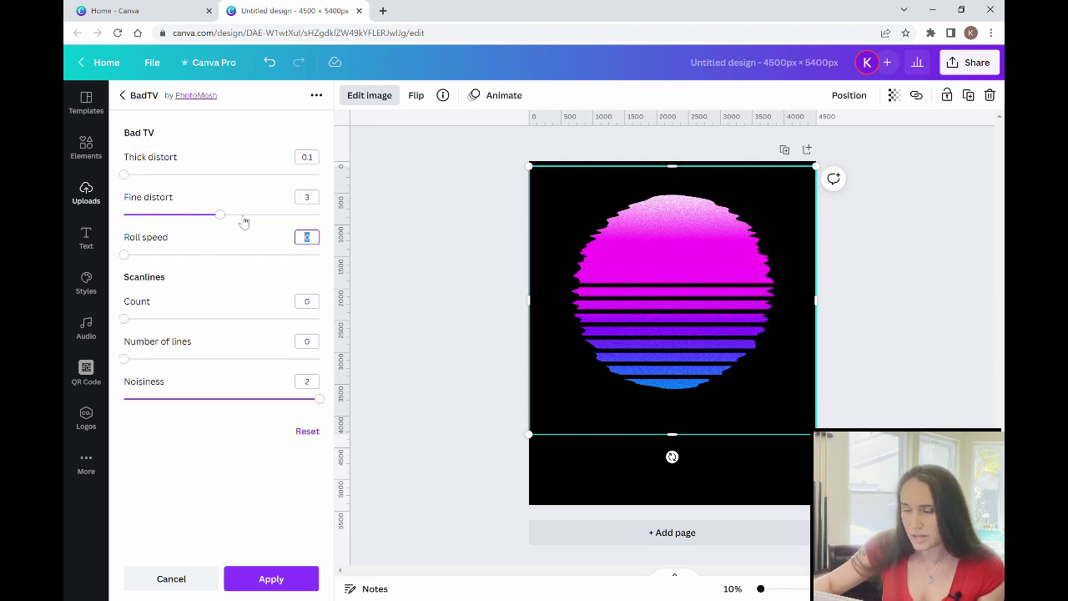
Set the Fuzz effect's fine distort to 5.5 and thick distort to 0.2, lower its noisiness, and apply the effect.
drag(222, 215, 343, 227)
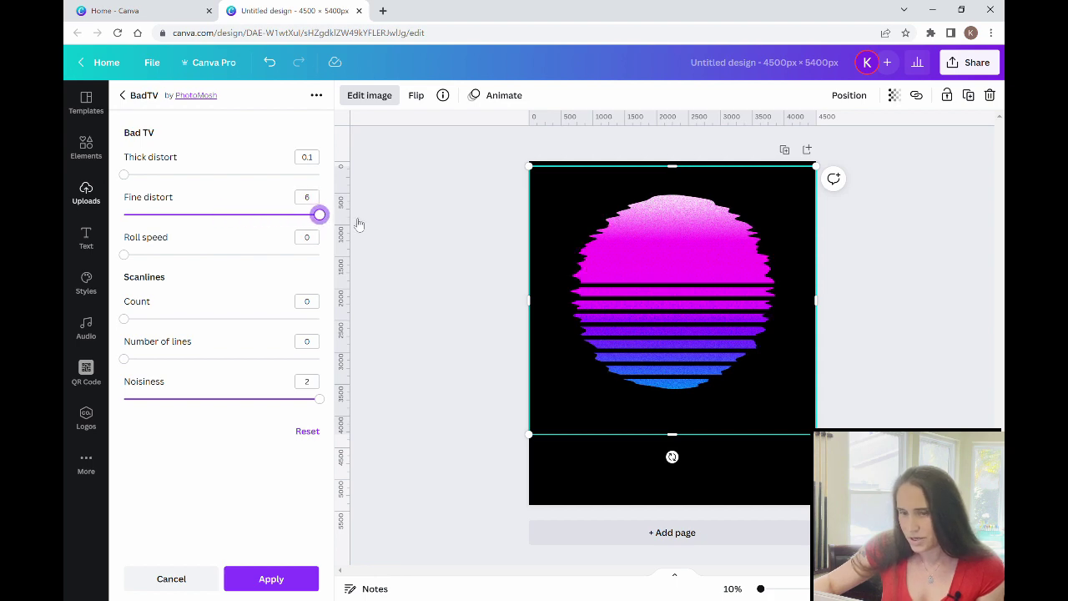
click(77, 233)
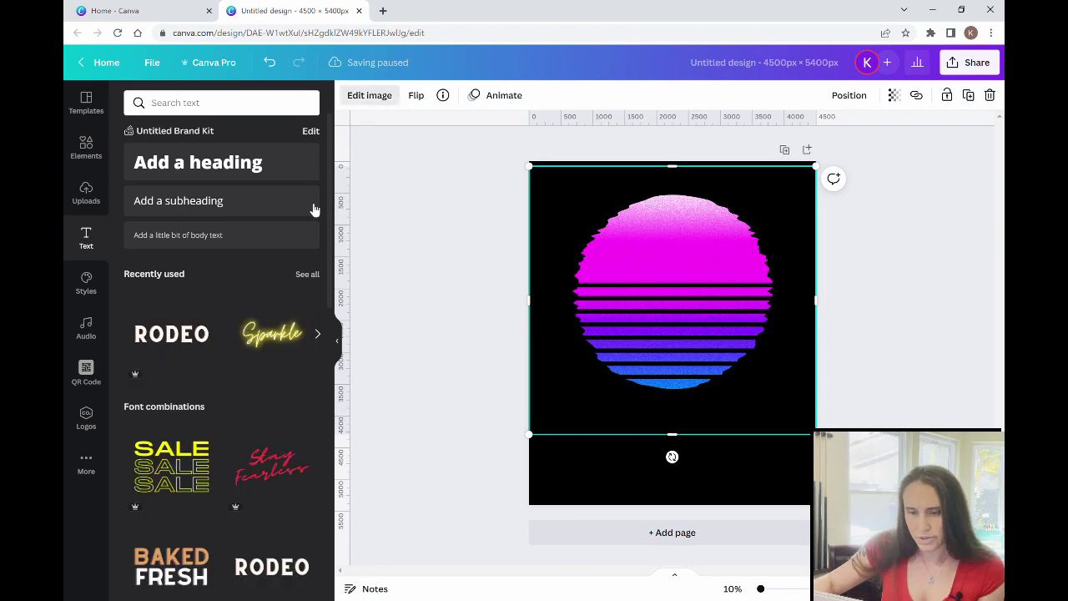
click(221, 357)
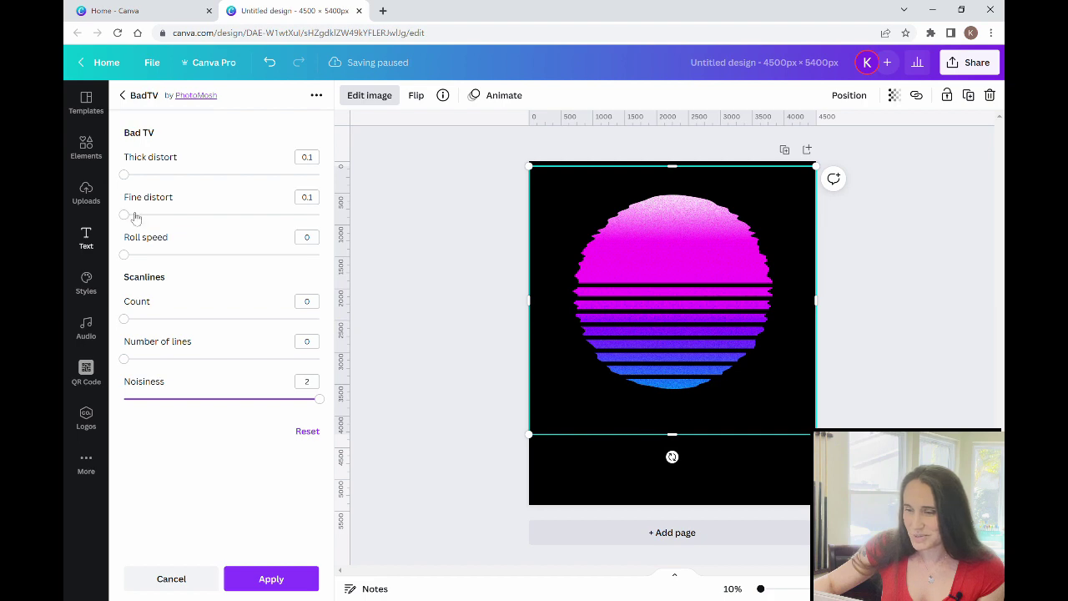
mouse_move(132, 218)
mouse_down()
mouse_move(234, 229)
mouse_move(242, 213)
mouse_move(276, 214)
mouse_move(315, 225)
mouse_move(312, 214)
mouse_move(119, 215)
mouse_up()
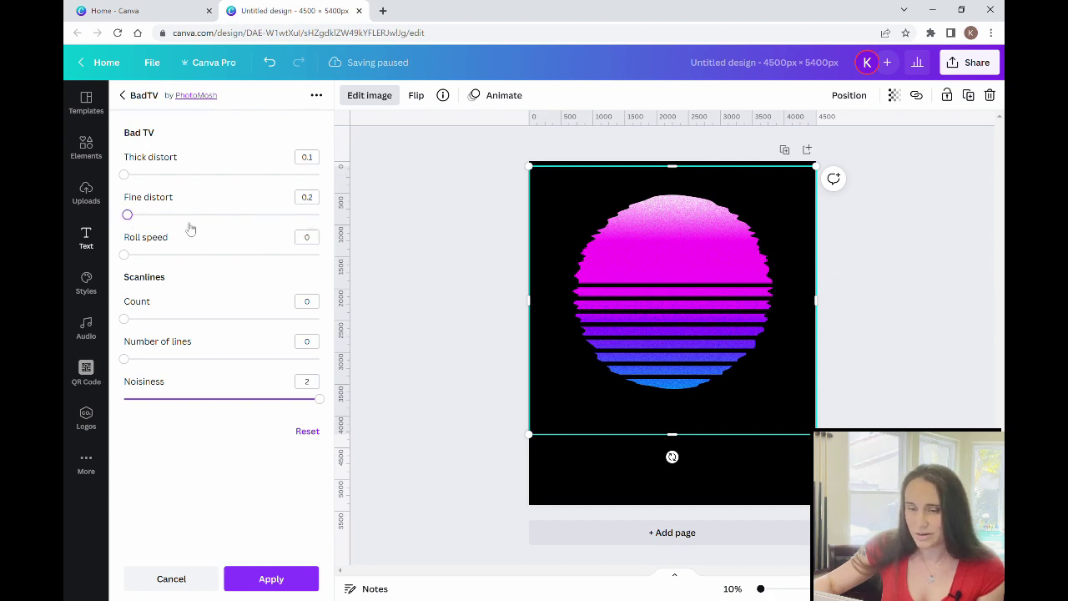
drag(126, 216, 303, 215)
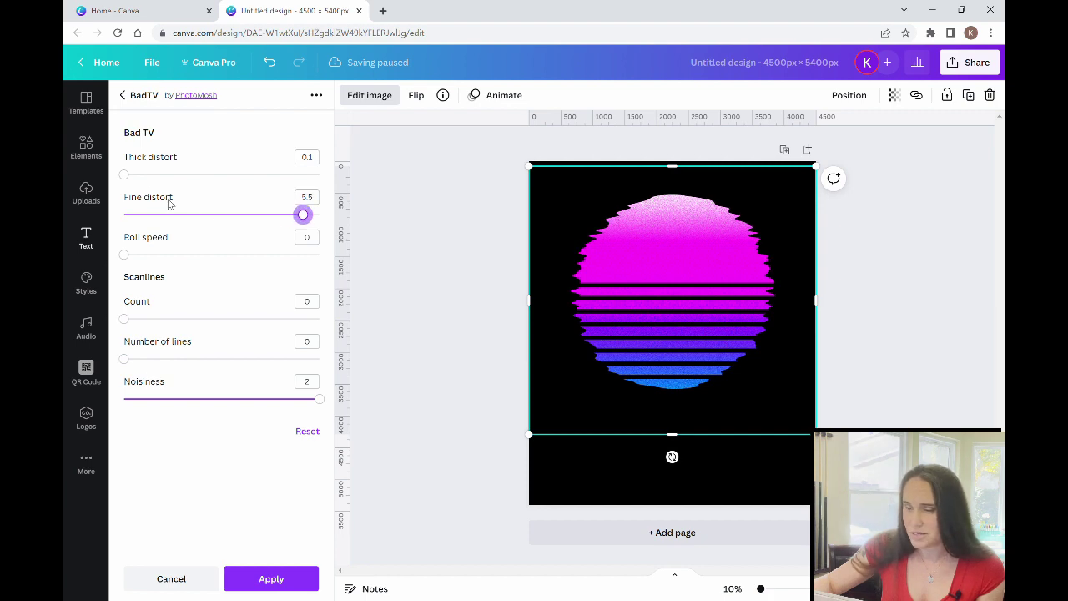
mouse_move(129, 176)
mouse_down()
mouse_move(324, 180)
mouse_move(130, 182)
mouse_up()
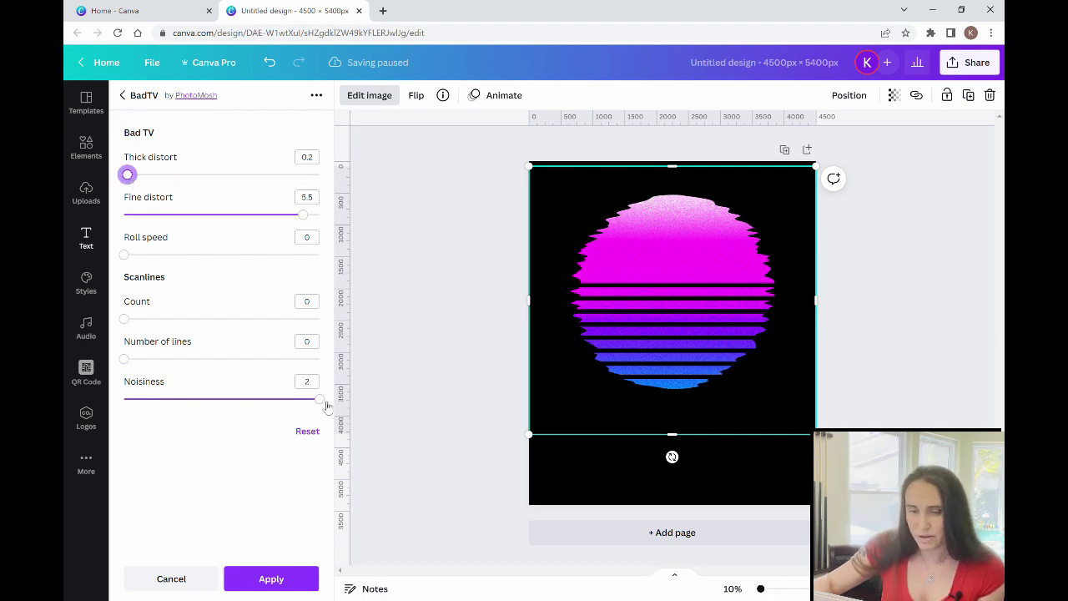
drag(320, 399, 318, 400)
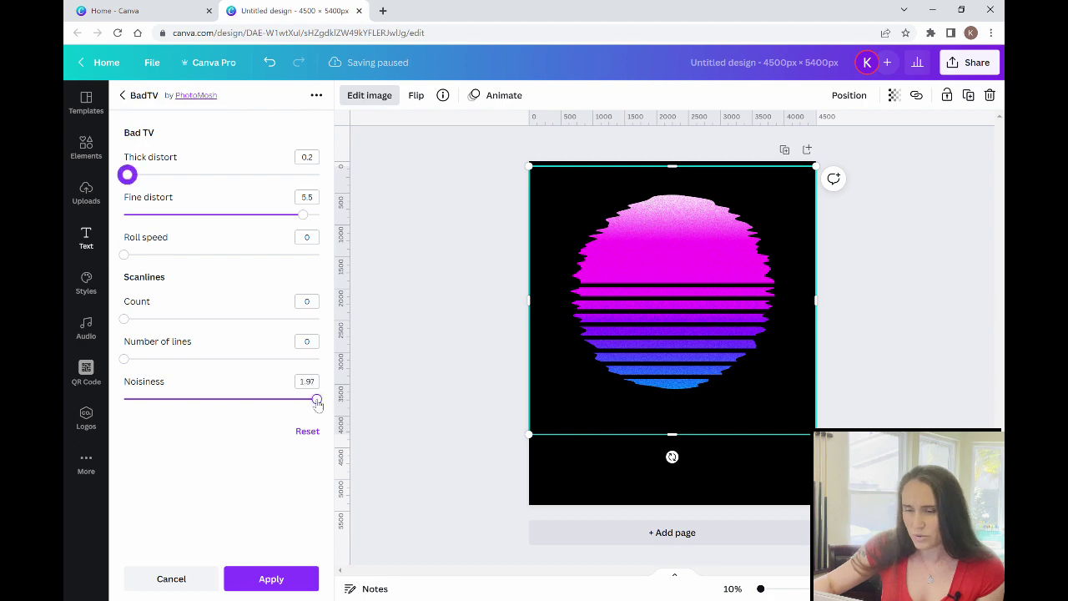
key(Return)
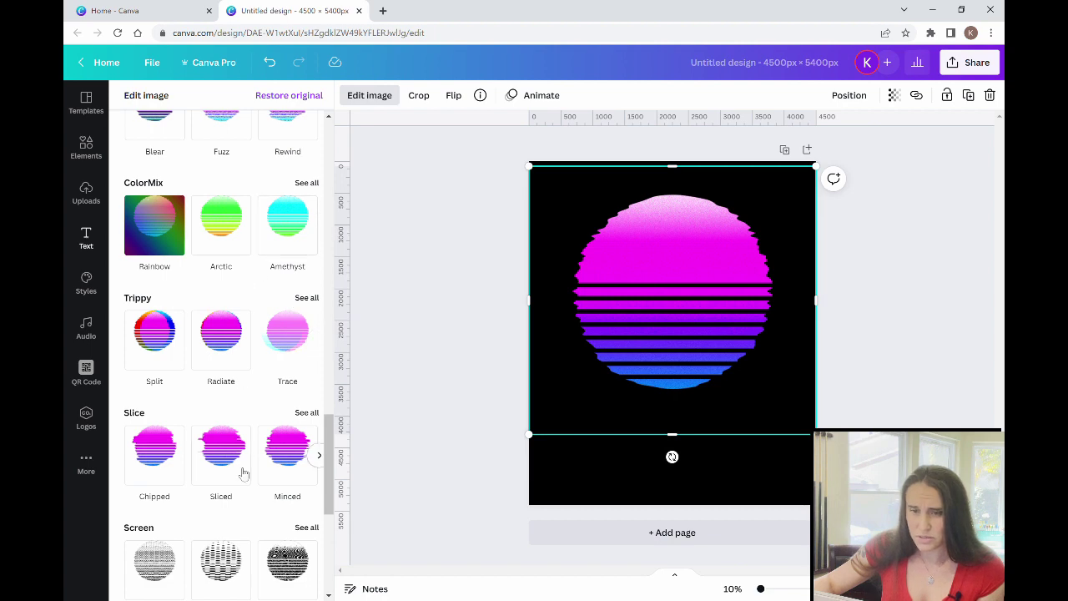
Add a second BadTV Fuzz effect to the sun, set its noisiness to 0.43, and apply it.
scroll(234, 328, up, 2)
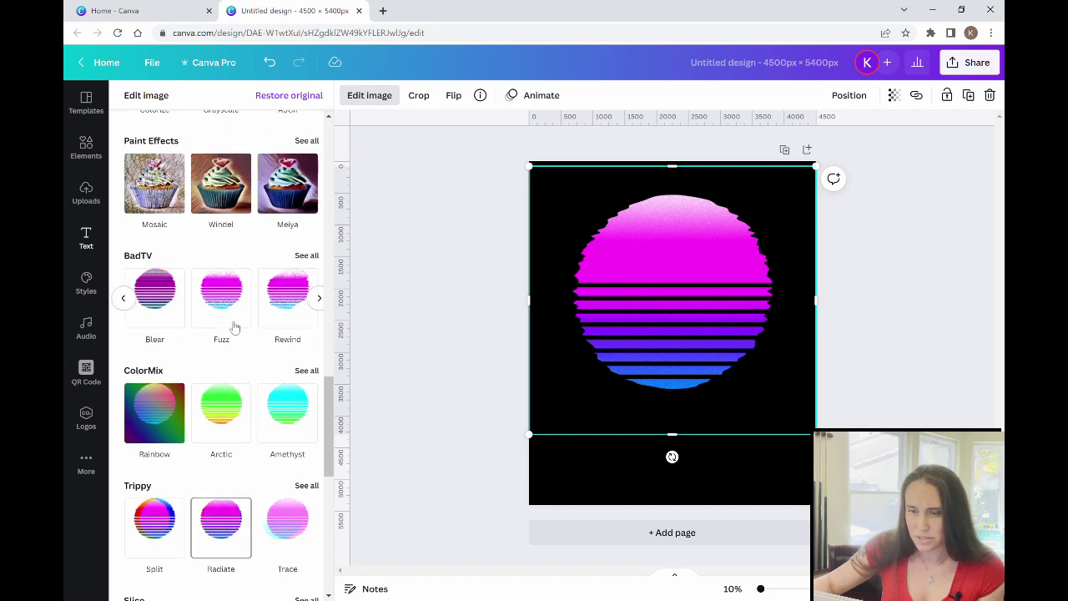
click(307, 257)
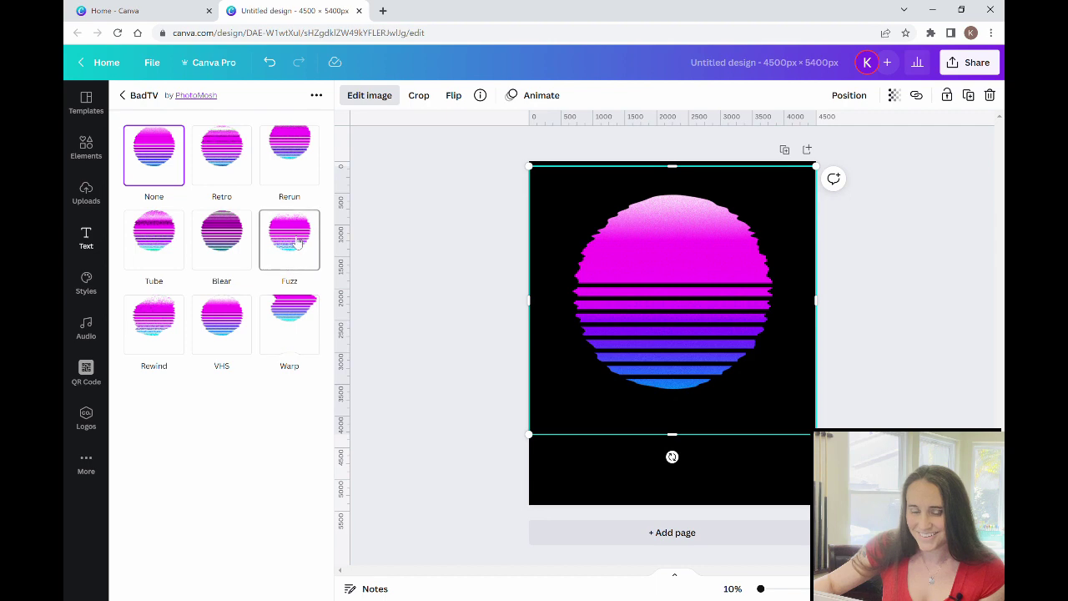
click(296, 237)
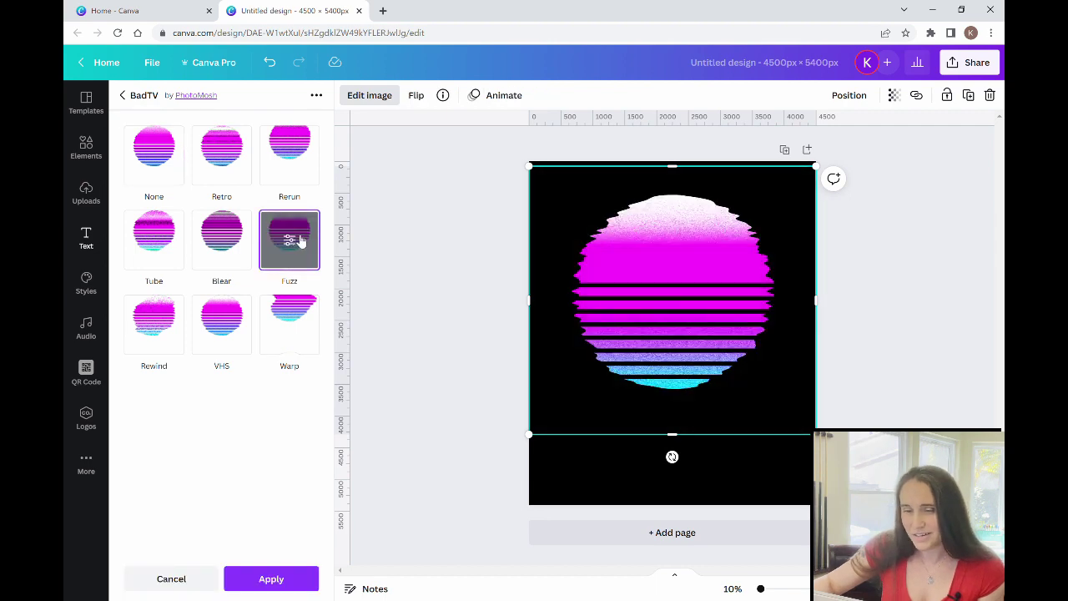
click(290, 240)
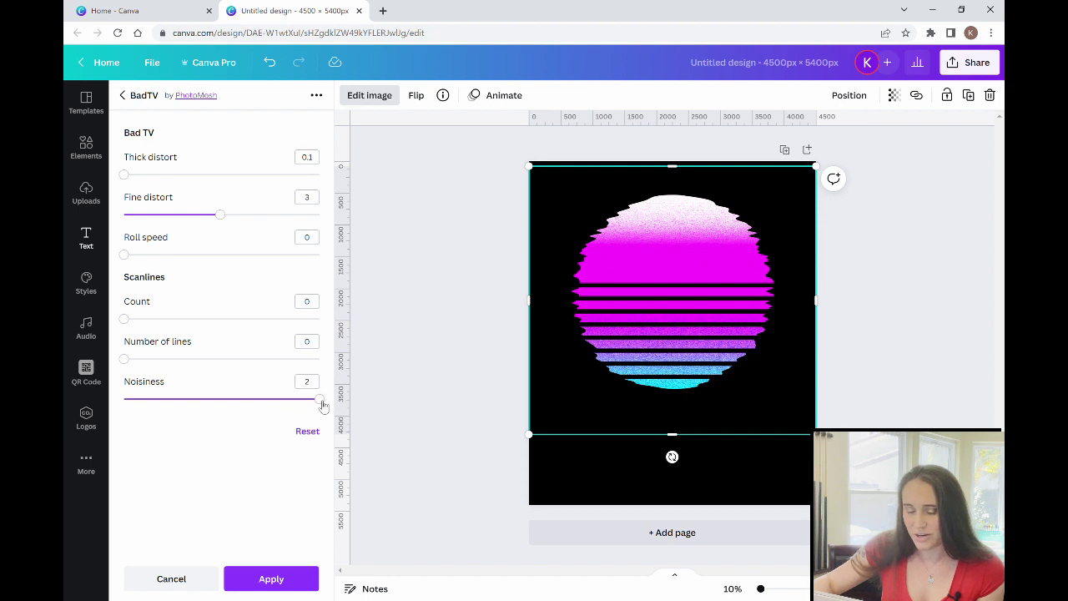
drag(323, 405, 124, 405)
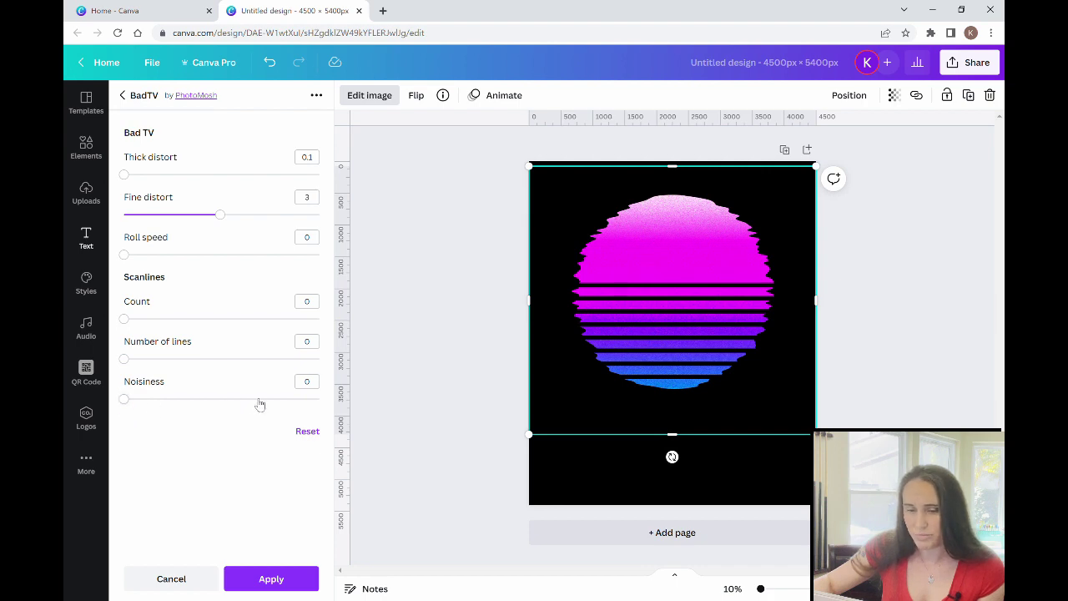
drag(125, 403, 166, 399)
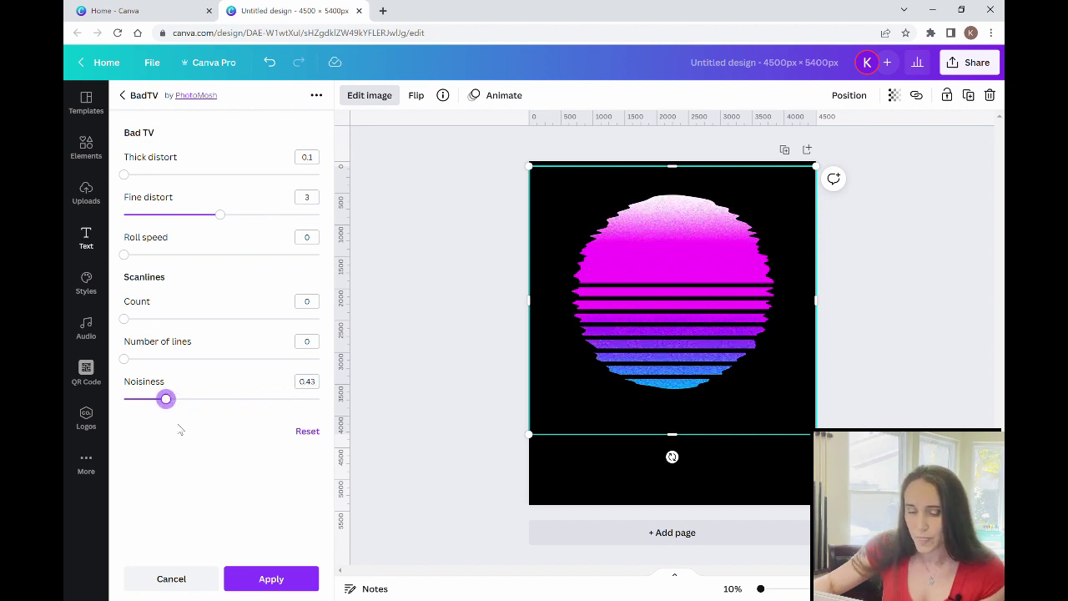
click(272, 579)
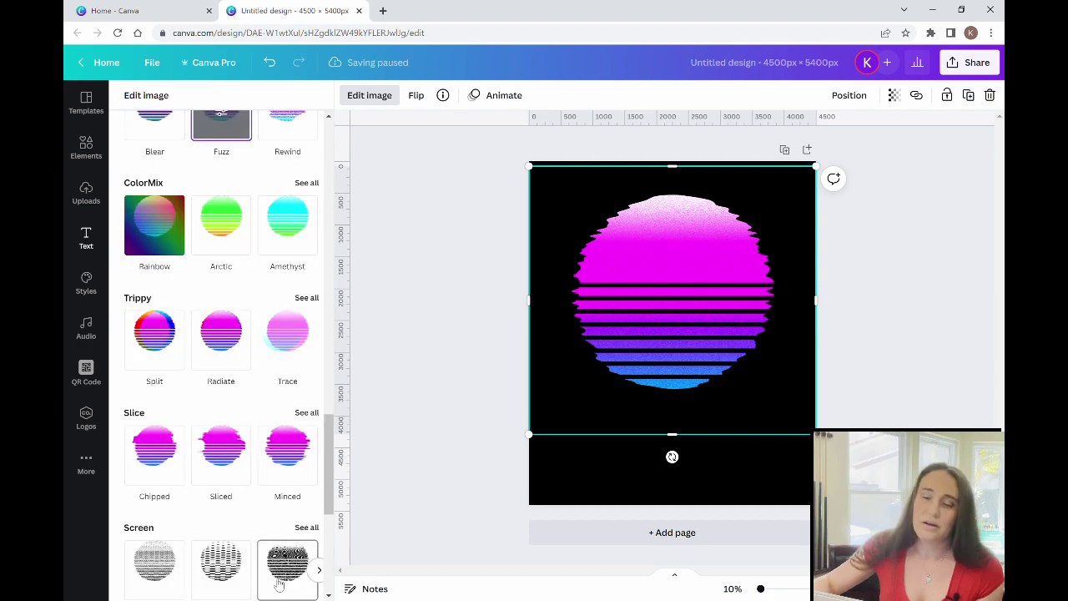
Reselect the sun image and try the Trippy Mirror effect on it.
click(425, 362)
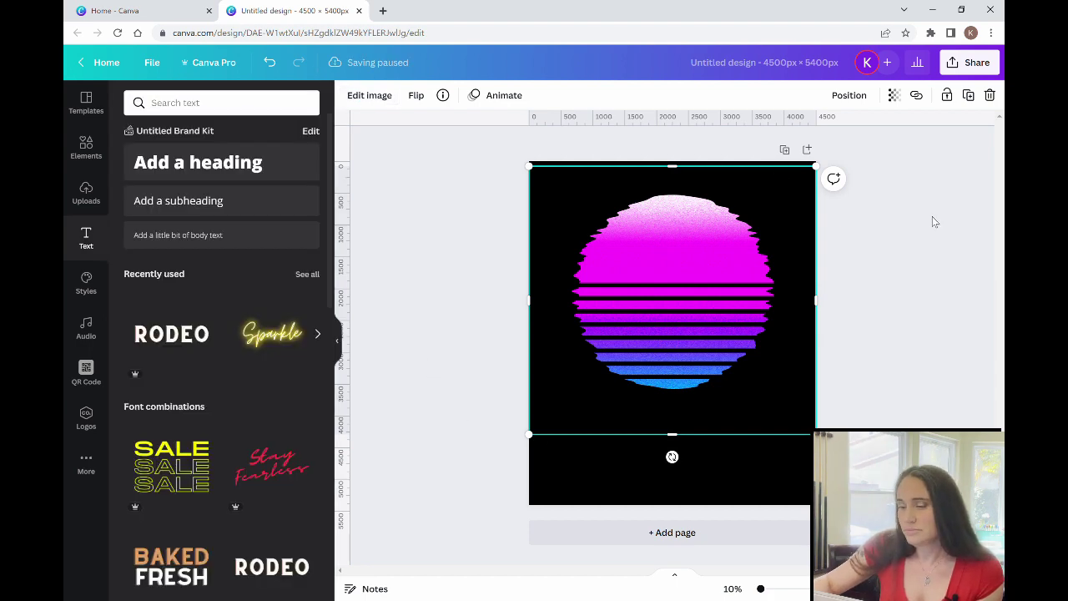
click(913, 288)
click(672, 296)
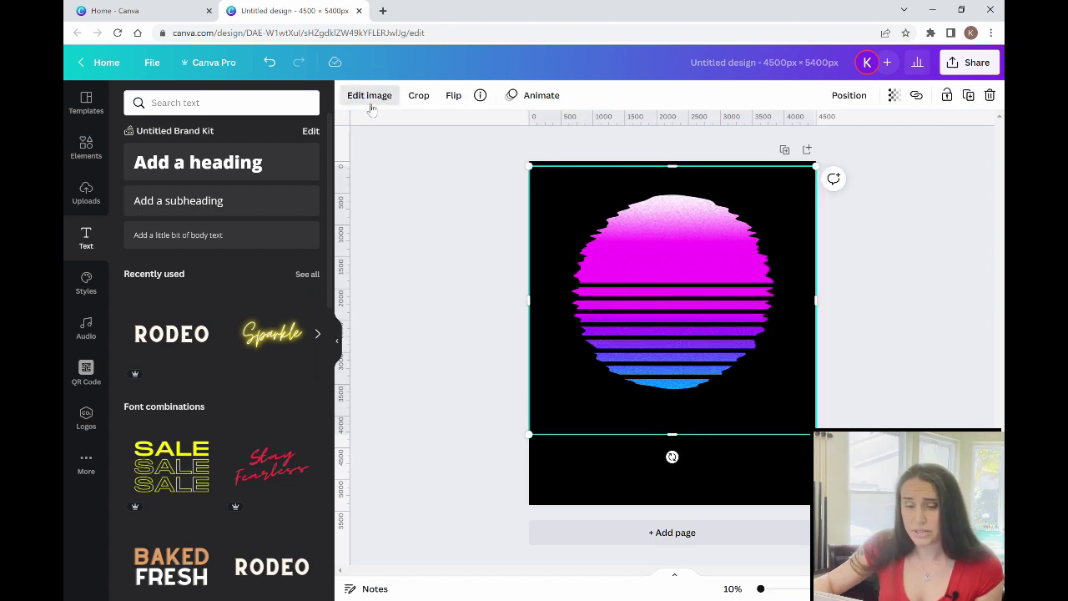
click(370, 99)
scroll(187, 258, down, 4)
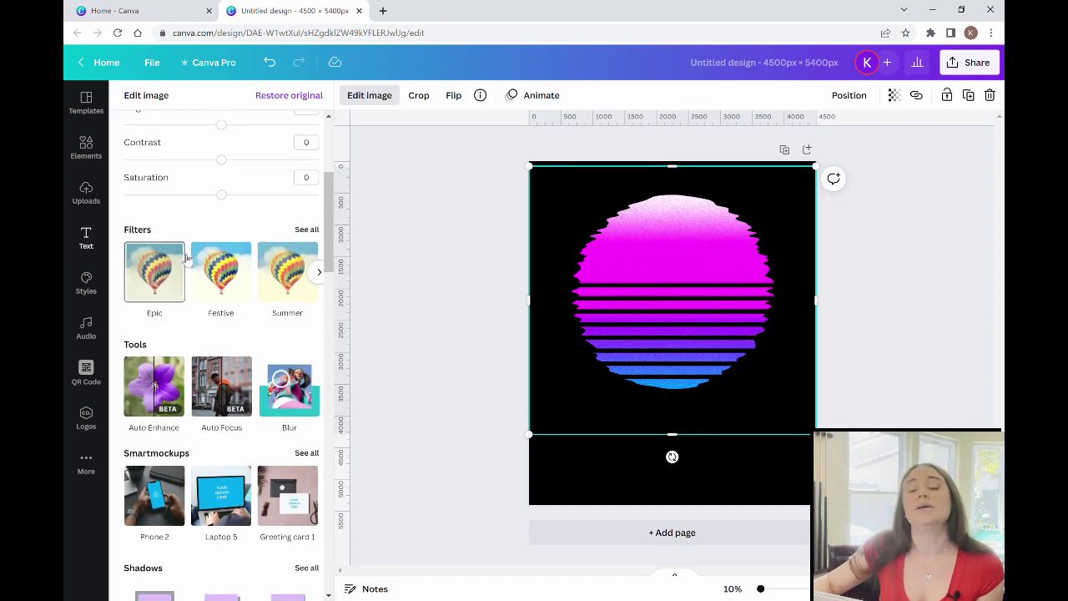
scroll(195, 247, down, 1)
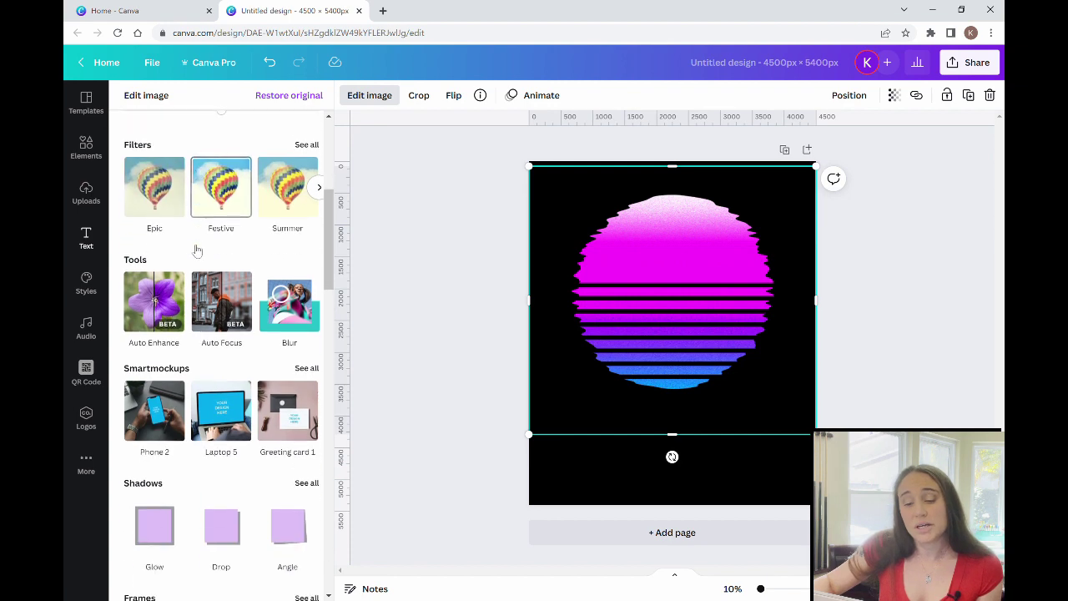
scroll(200, 255, down, 5)
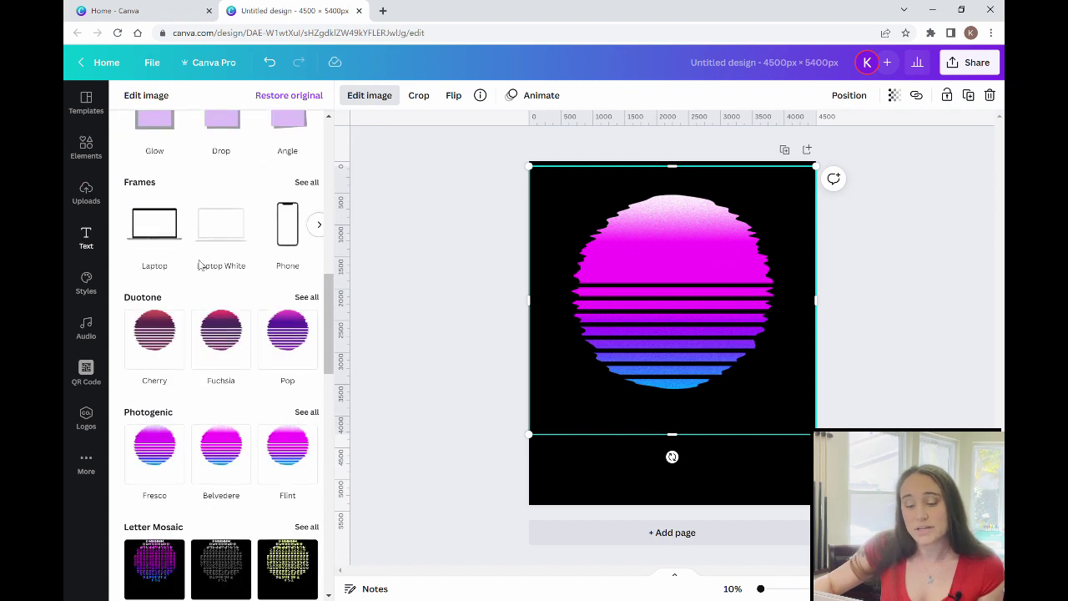
scroll(200, 266, down, 5)
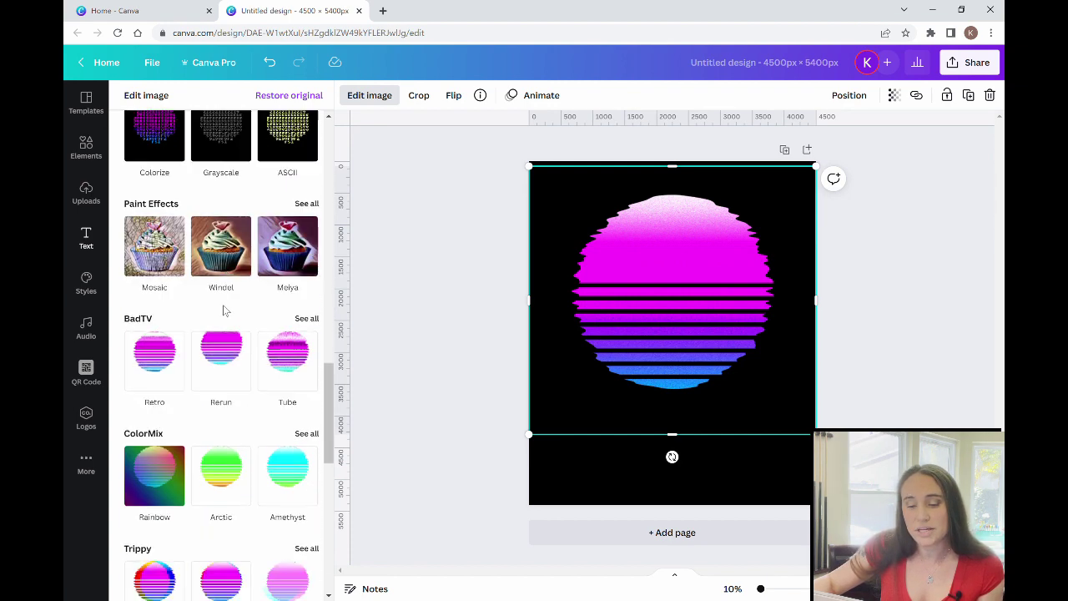
scroll(204, 359, down, 3)
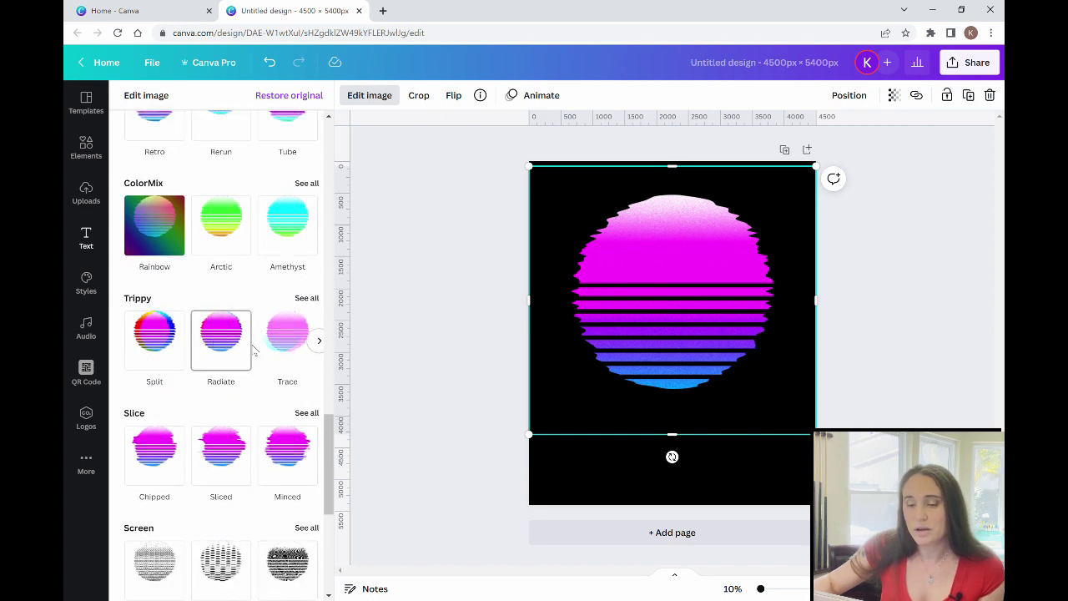
click(307, 299)
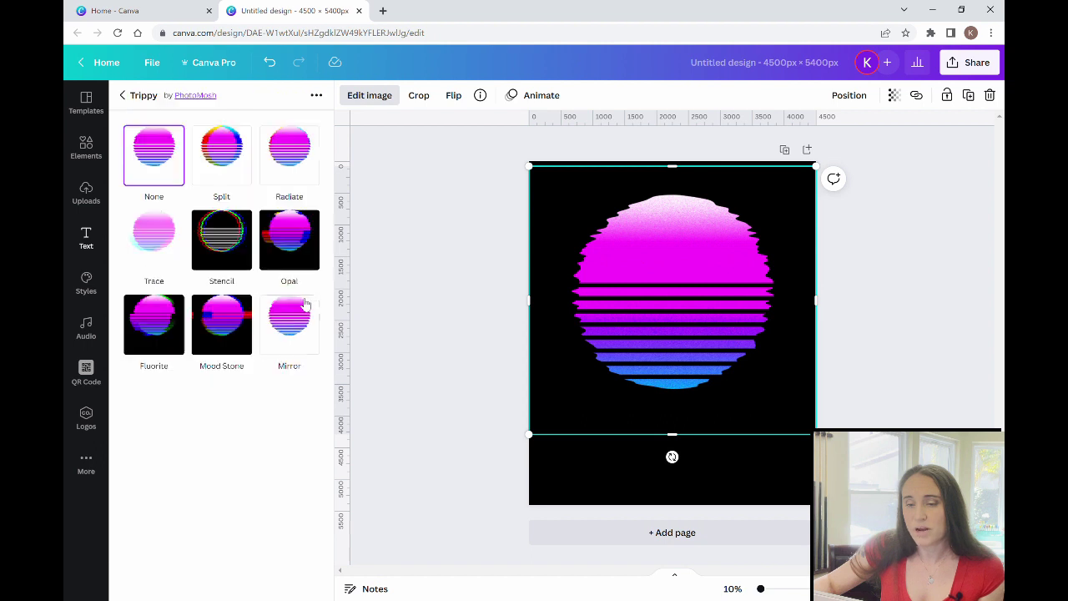
click(306, 305)
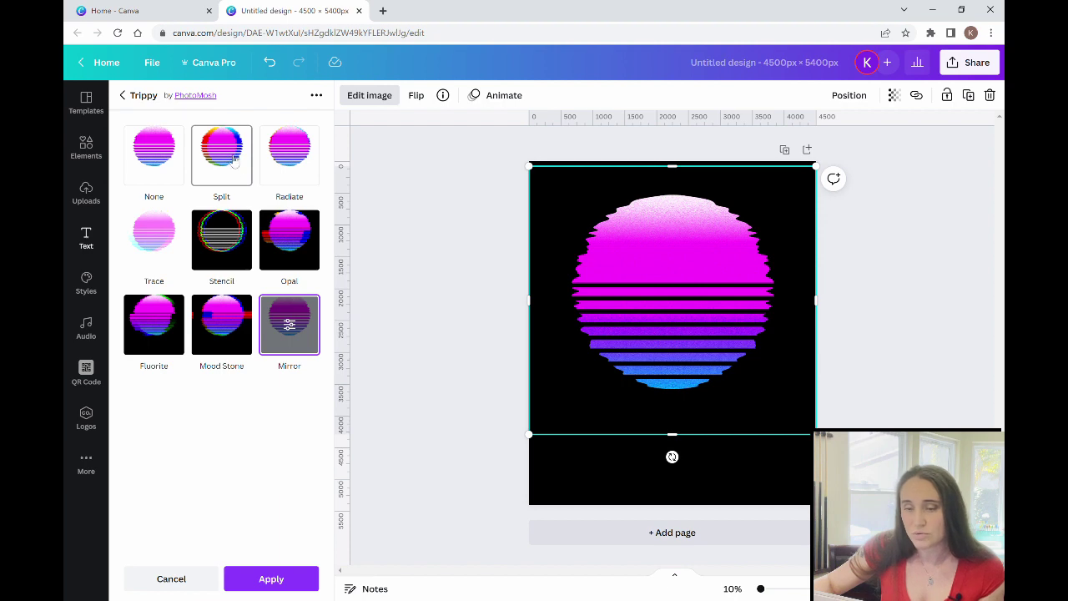
Try the Trippy Radiate effect on the sun with RGB shift amounts of 0.088 and 0.001, then discard it.
click(289, 151)
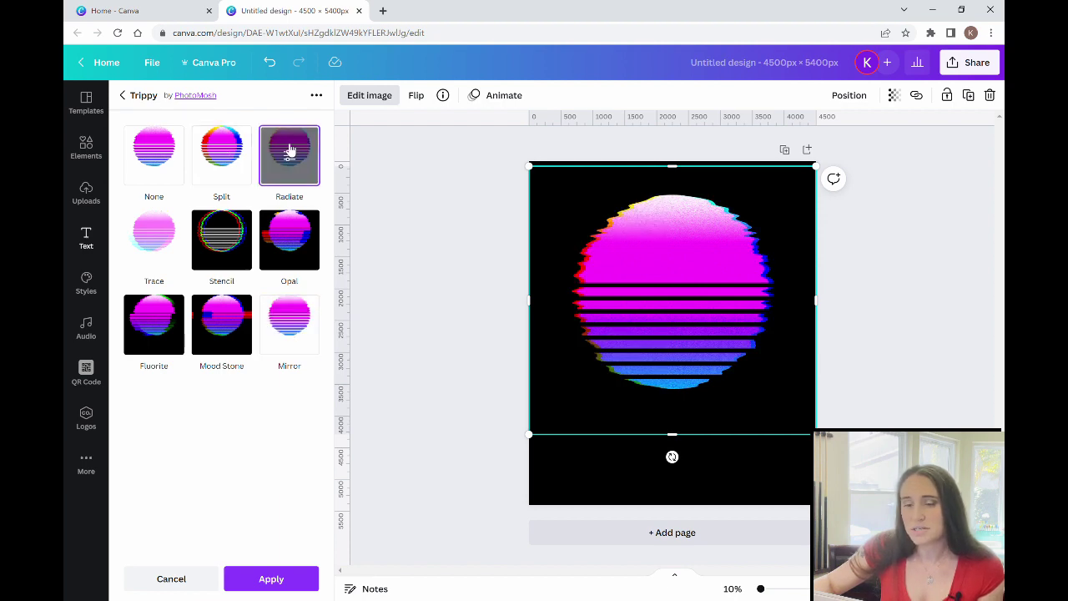
click(289, 156)
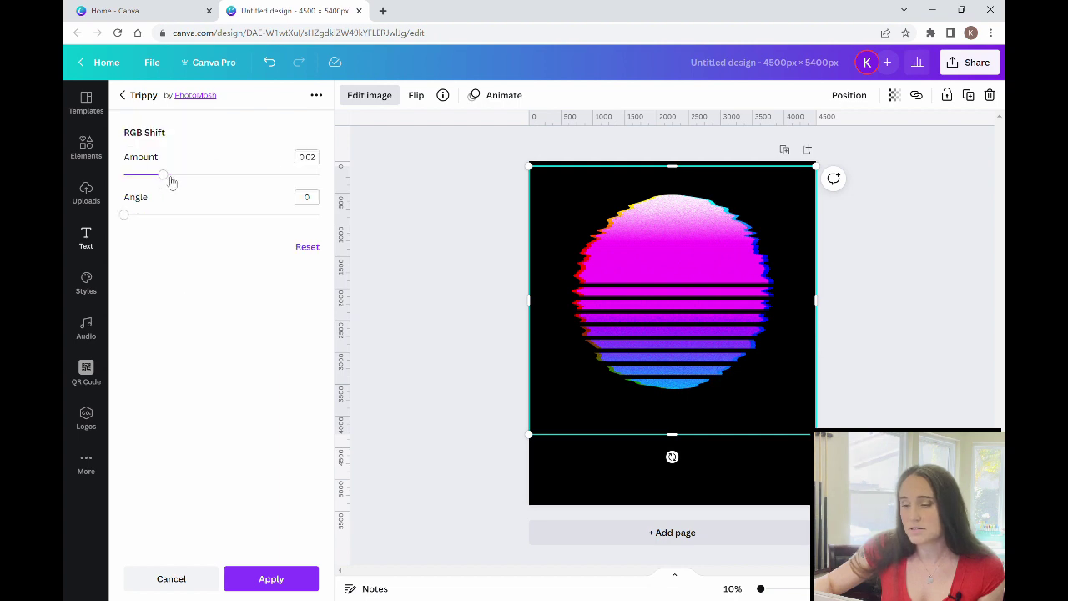
drag(163, 174, 297, 174)
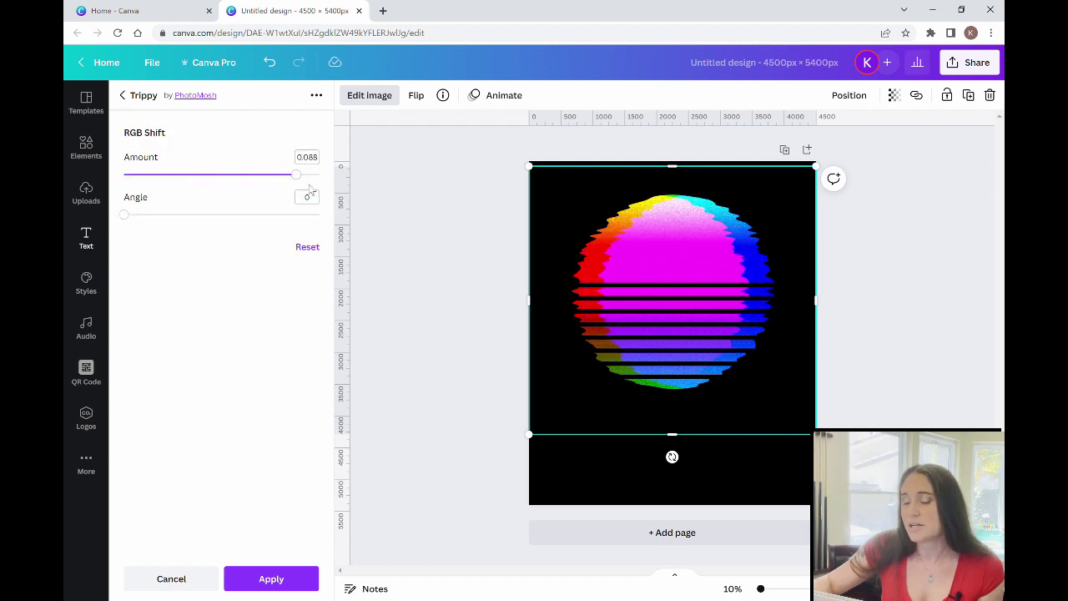
click(130, 175)
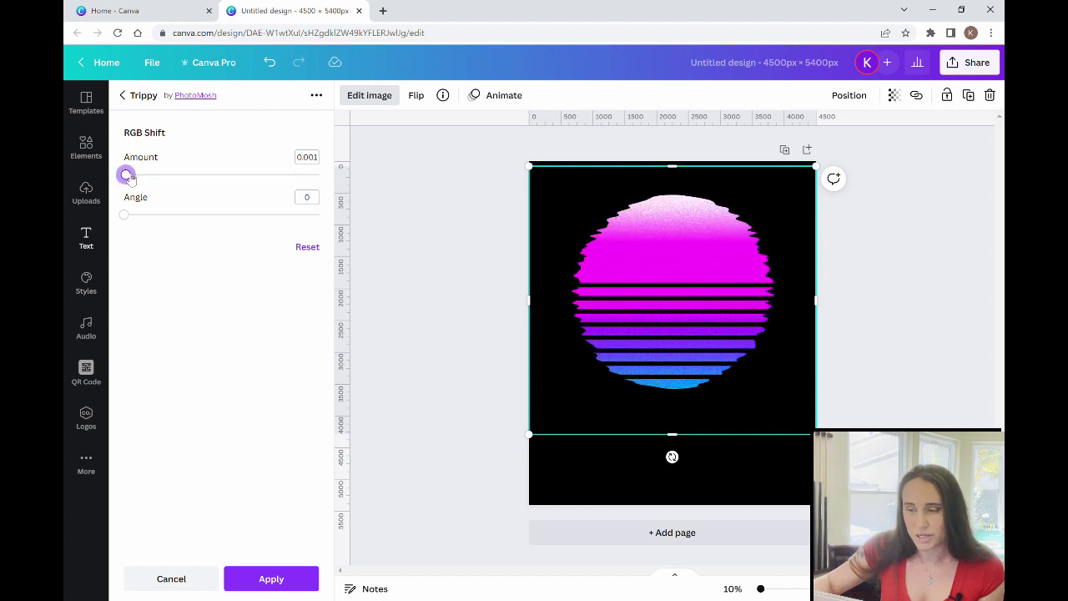
click(172, 579)
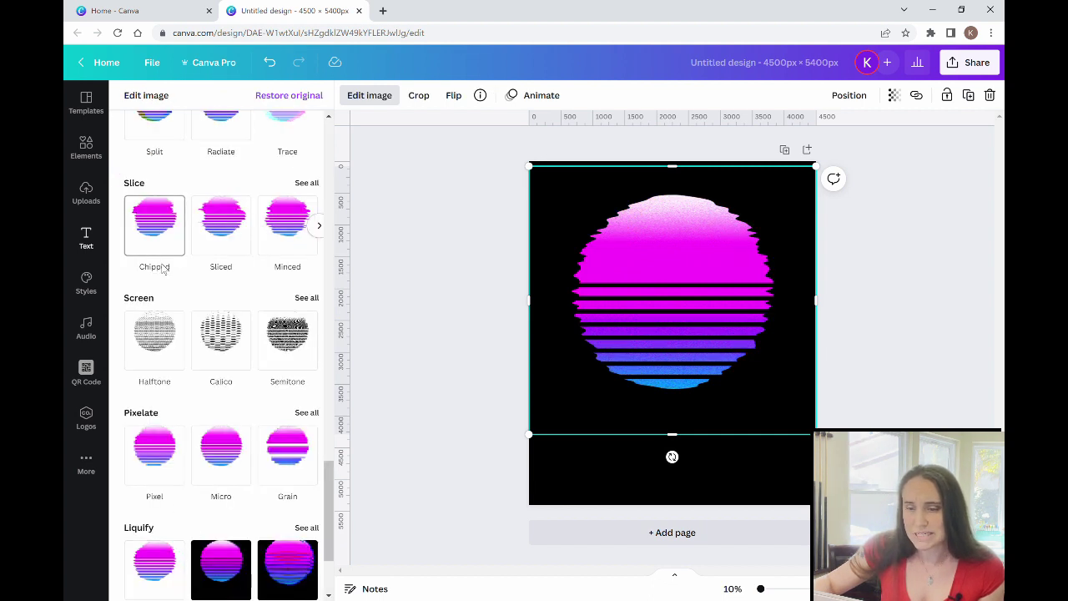
Apply the Torn Slice effect to the sun with 20 slices, offset 0.014 and position 0.32.
click(307, 184)
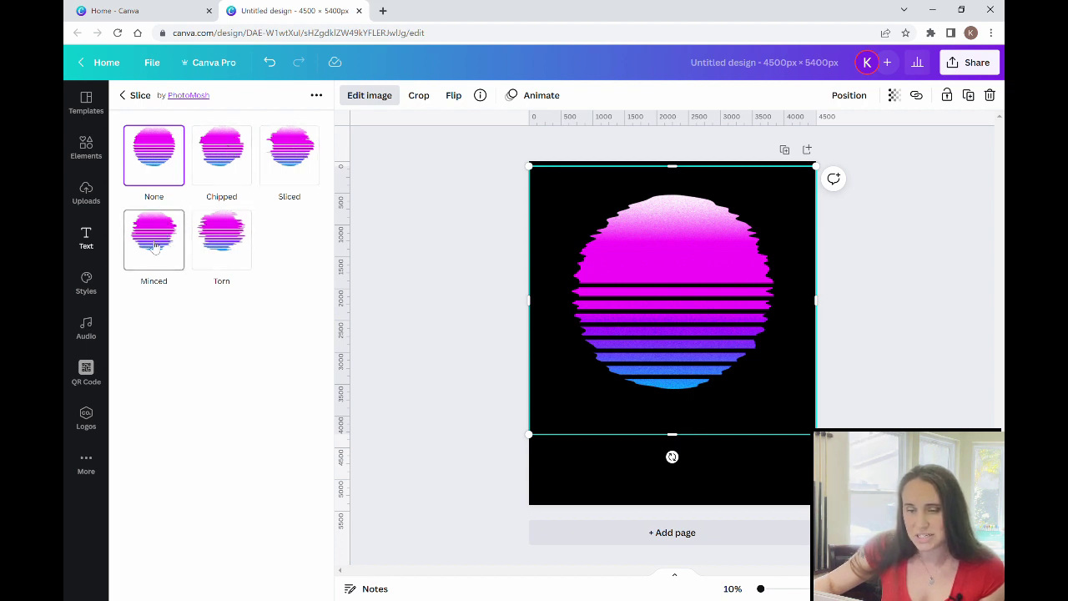
click(223, 241)
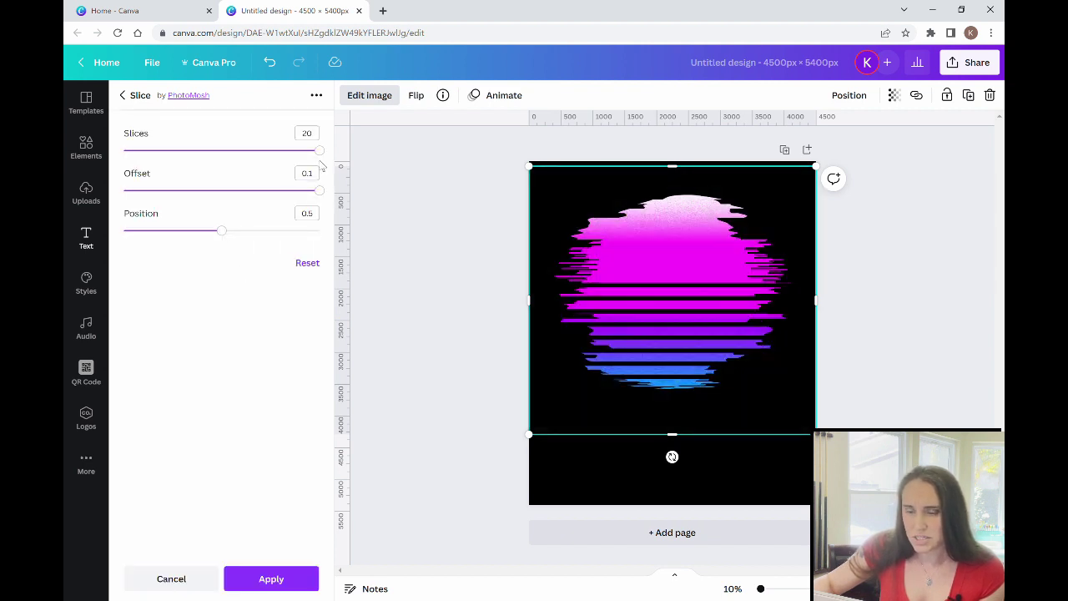
drag(322, 191, 164, 192)
mouse_move(164, 192)
mouse_down()
mouse_move(272, 200)
mouse_move(310, 190)
mouse_move(336, 200)
mouse_move(143, 194)
mouse_move(152, 192)
mouse_up()
drag(228, 236, 186, 230)
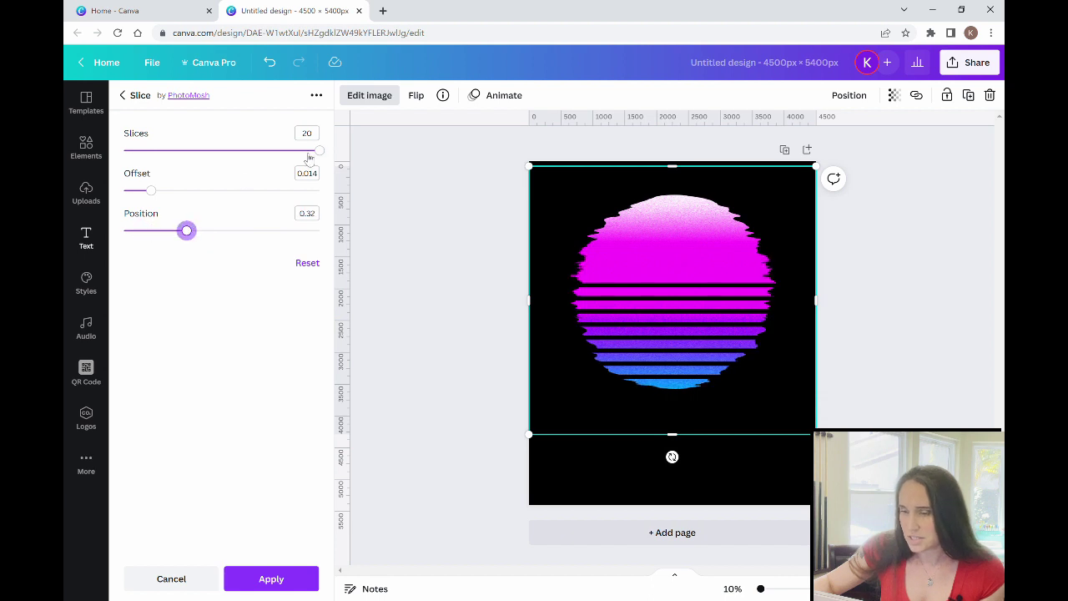
mouse_move(322, 156)
mouse_down()
mouse_move(154, 155)
mouse_move(336, 161)
mouse_up()
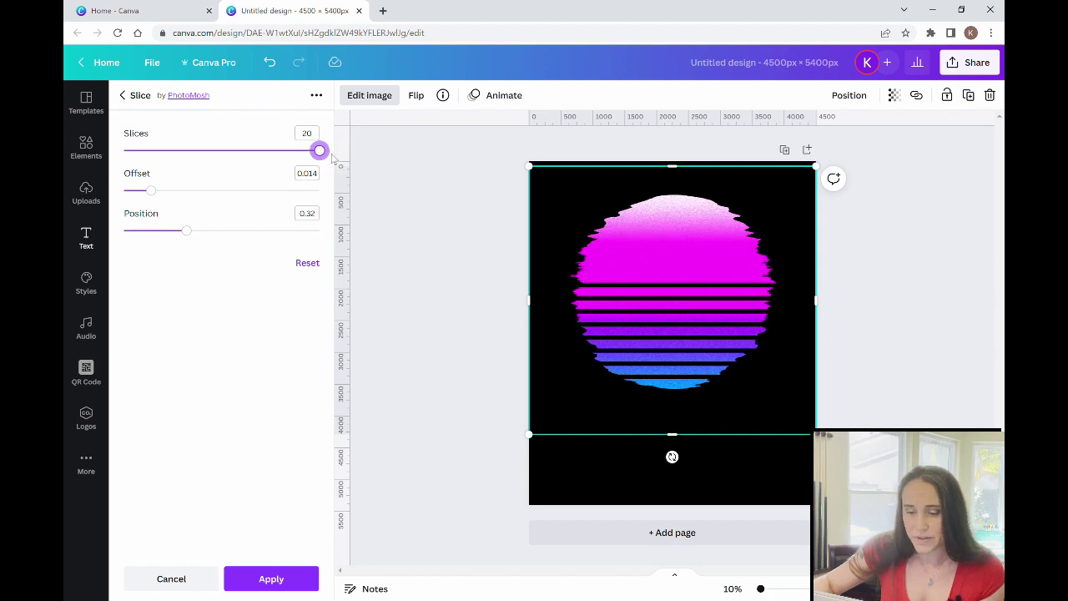
click(251, 587)
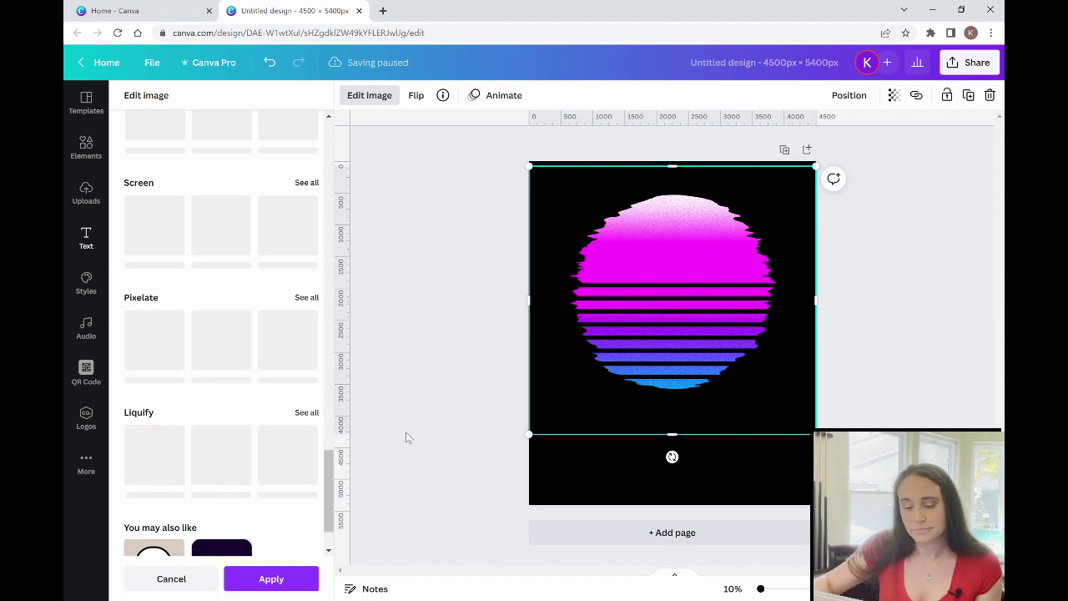
click(278, 580)
Try the Liquify Melt effect on the sun with amount 0.01 and the lowest scale, and undo it.
scroll(216, 284, down, 10)
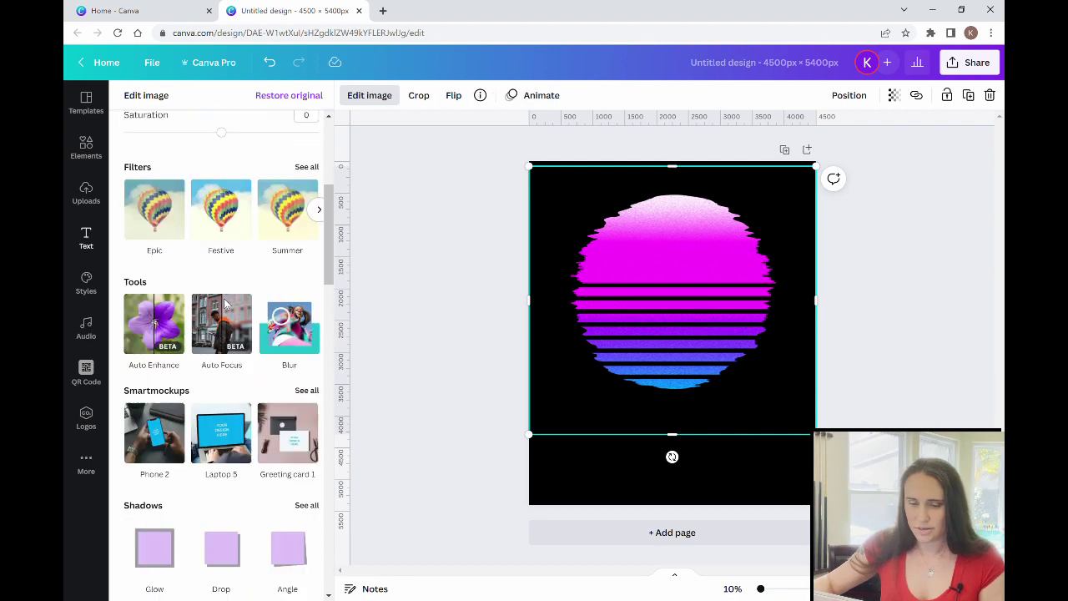
scroll(215, 299, down, 6)
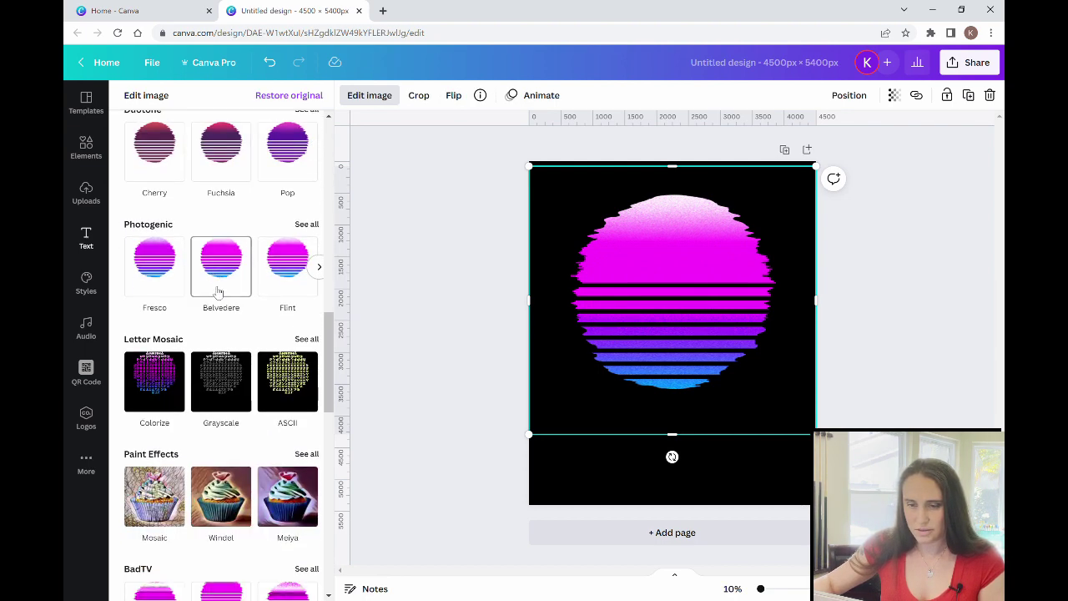
scroll(215, 289, down, 6)
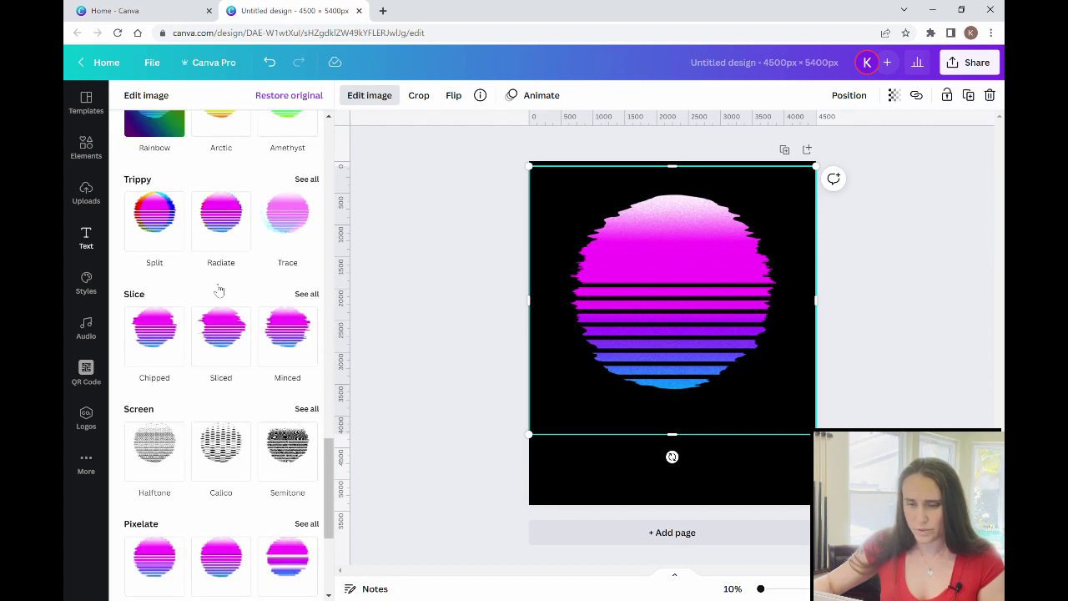
scroll(215, 288, down, 5)
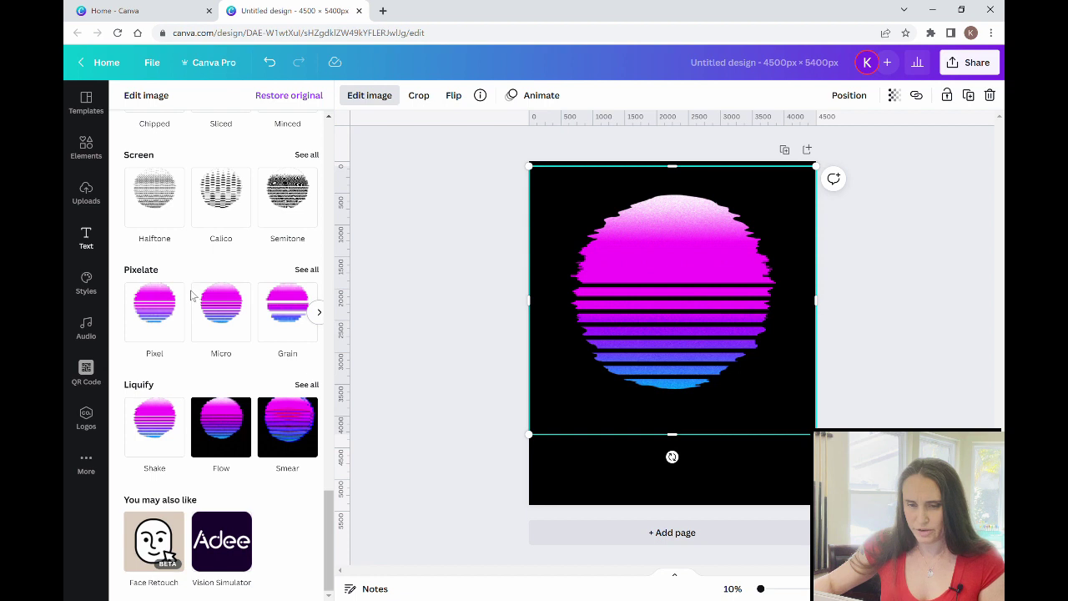
click(307, 385)
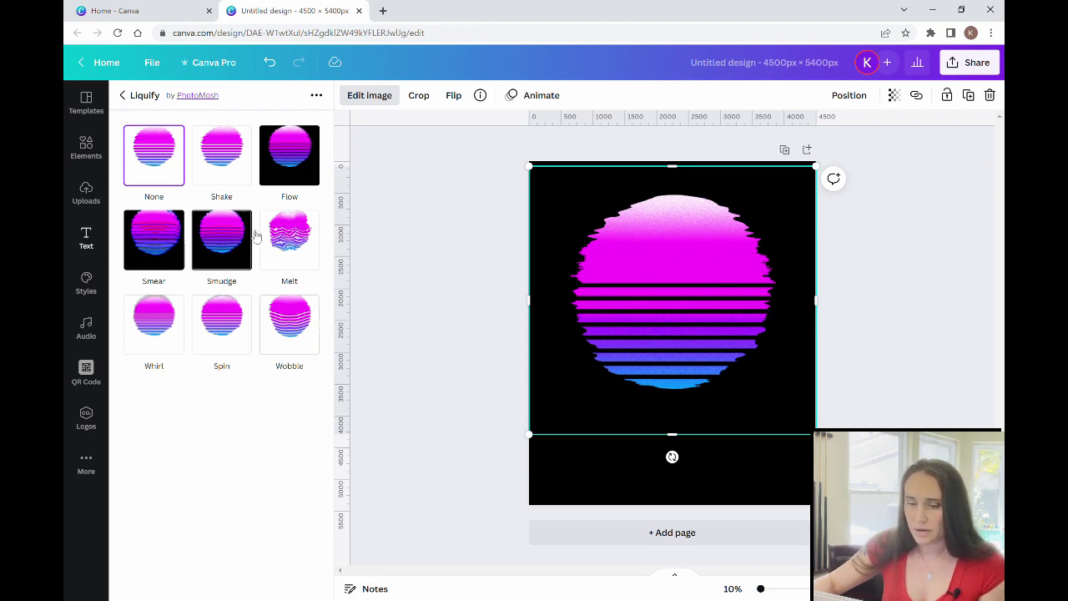
click(293, 247)
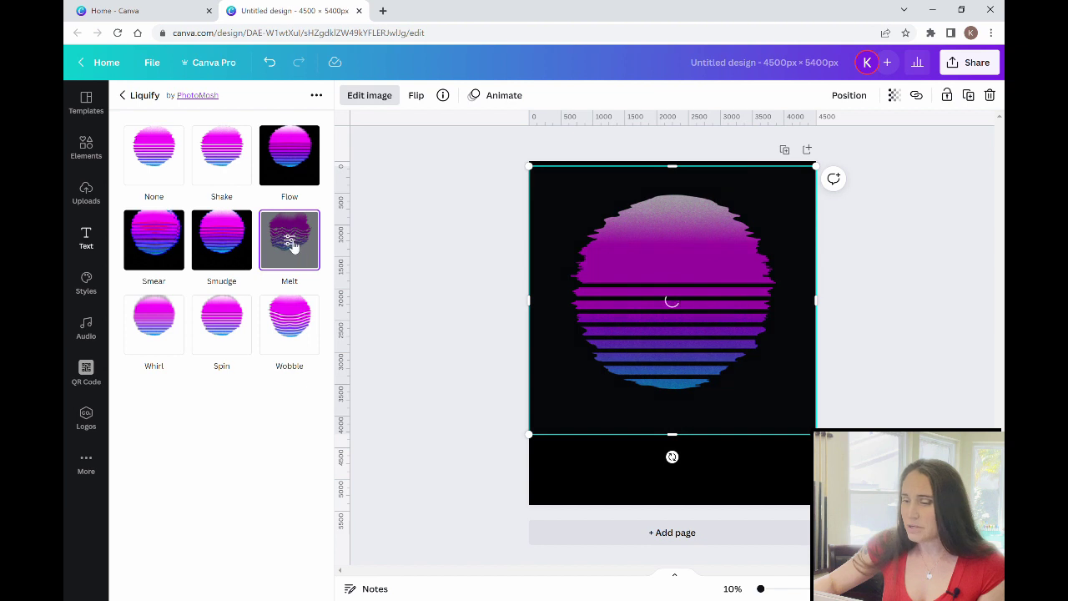
click(290, 242)
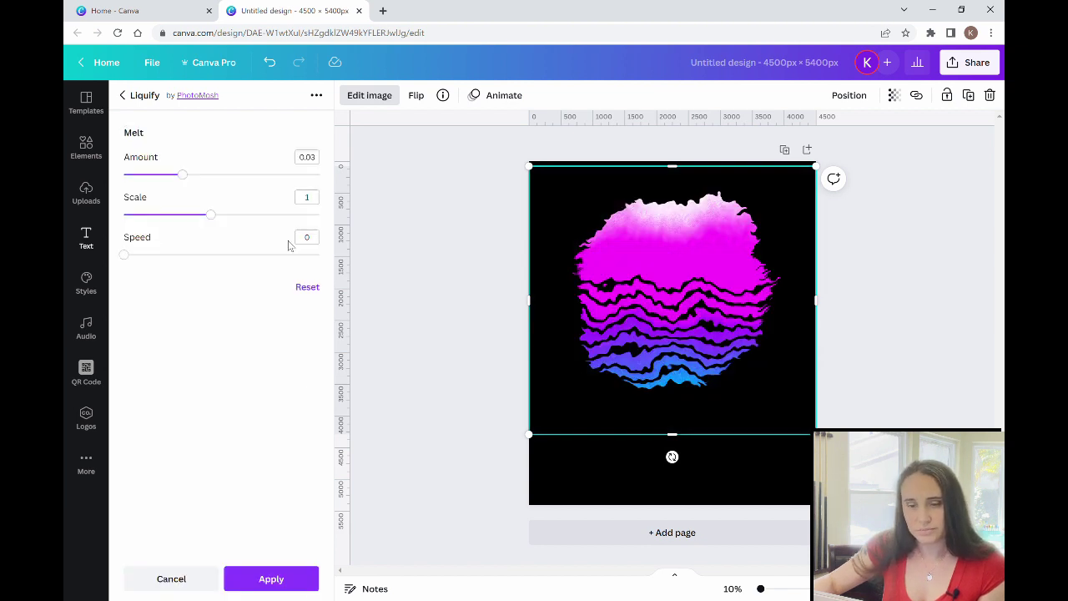
mouse_move(183, 176)
mouse_down()
mouse_move(133, 182)
mouse_move(146, 179)
mouse_up()
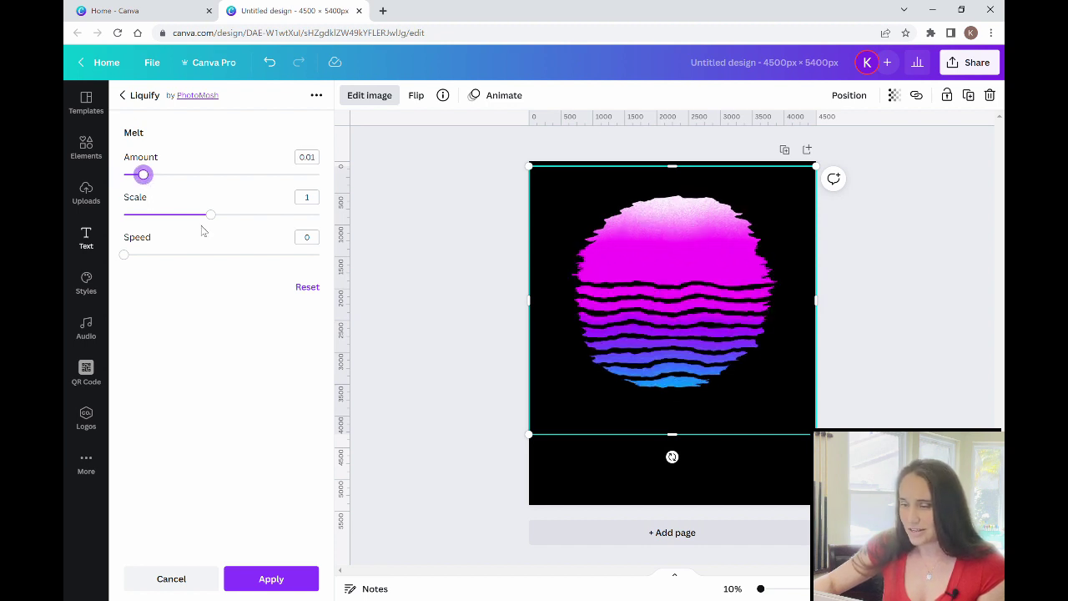
drag(214, 217, 117, 215)
click(86, 194)
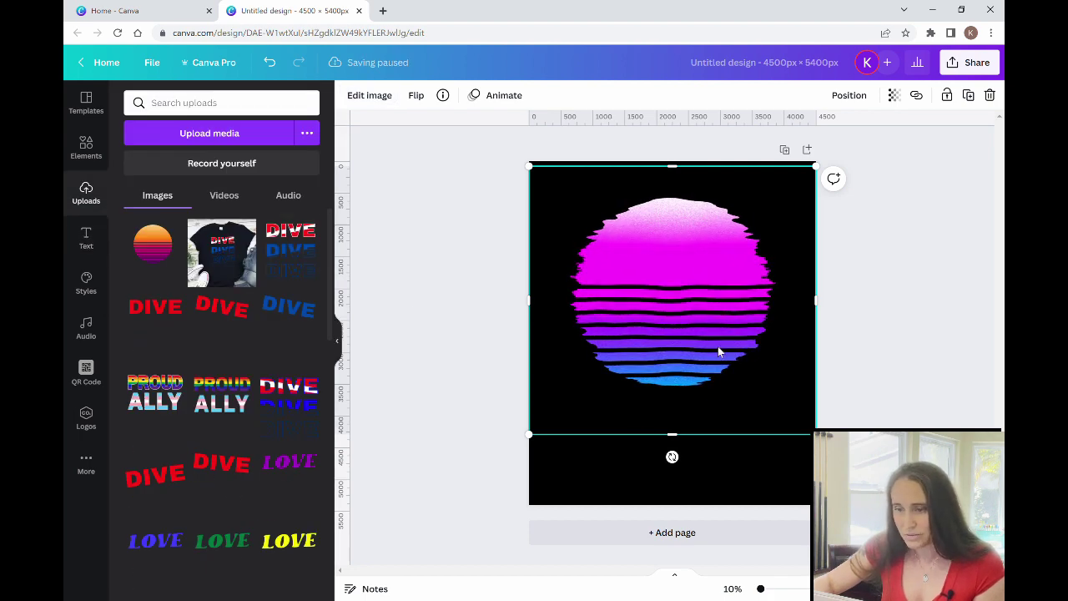
click(271, 63)
Choose the Retrato paint effect for the sun image and set it to Low.
click(364, 95)
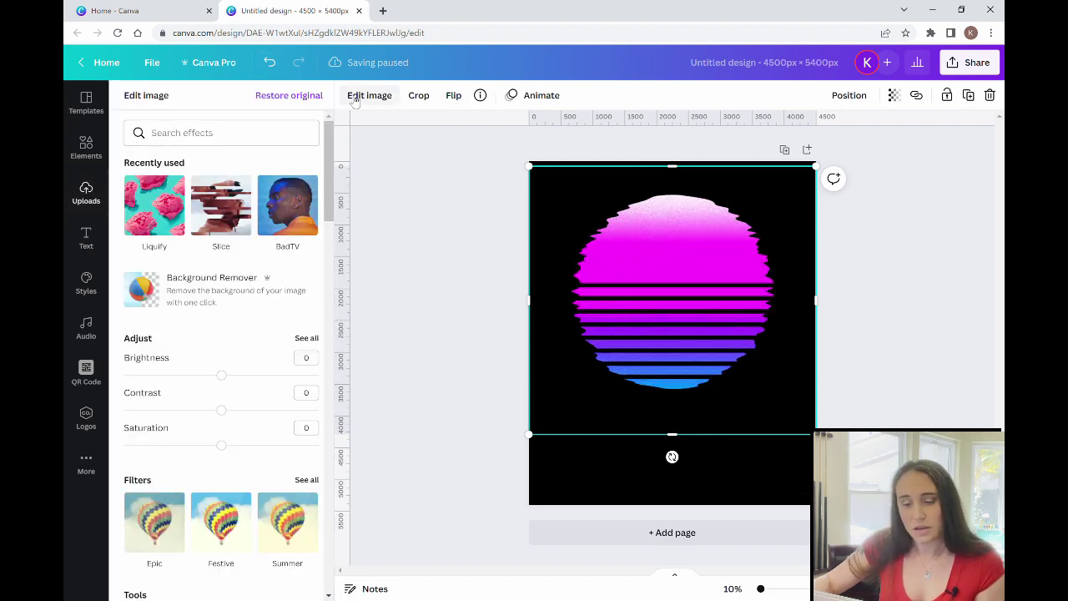
scroll(204, 318, down, 9)
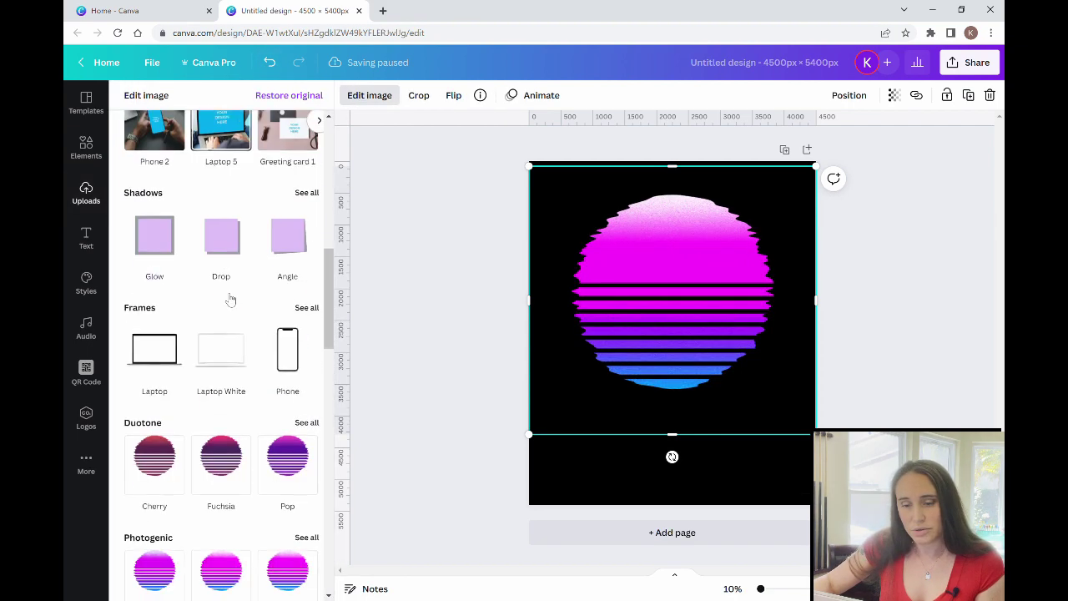
scroll(227, 299, down, 5)
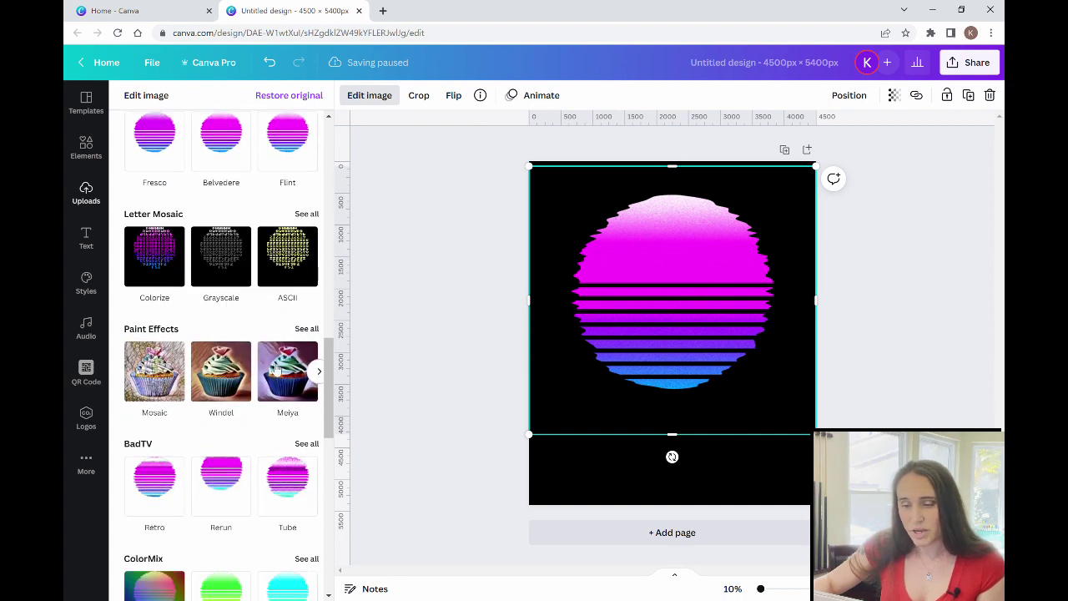
click(313, 329)
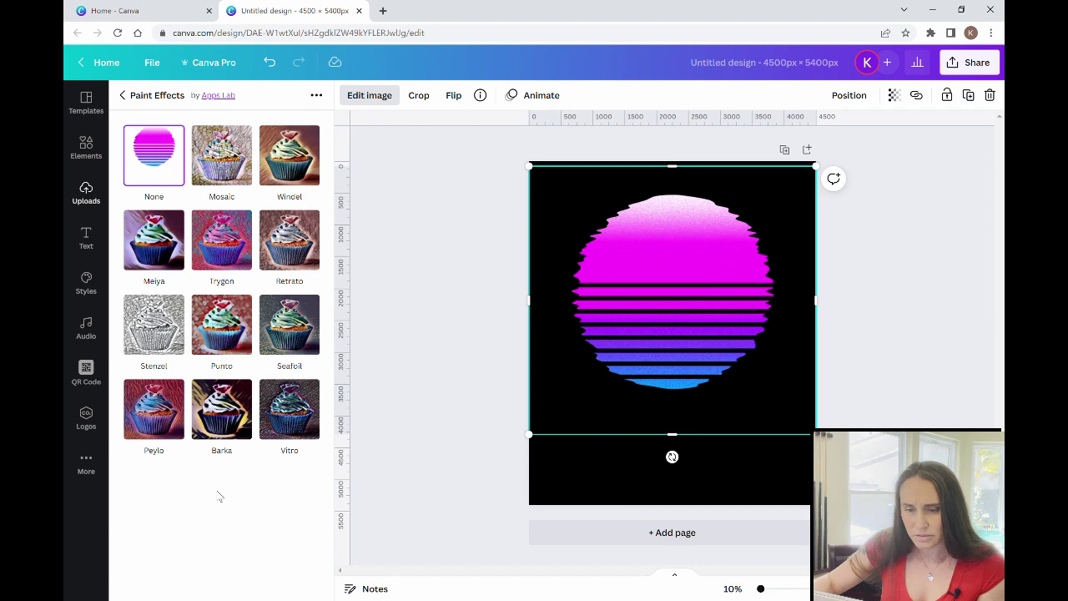
click(298, 252)
click(289, 242)
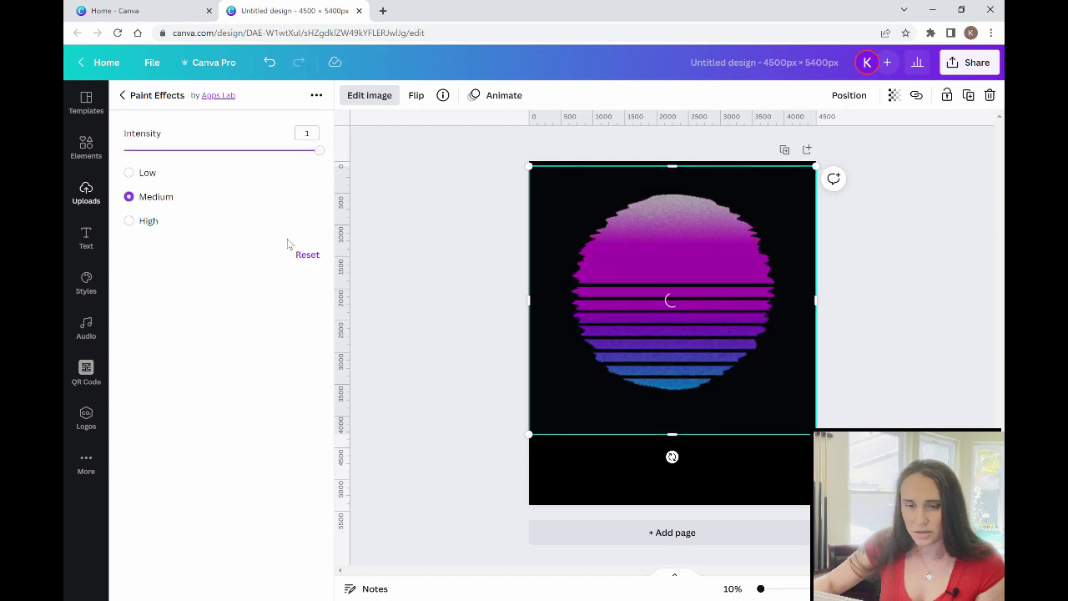
click(150, 174)
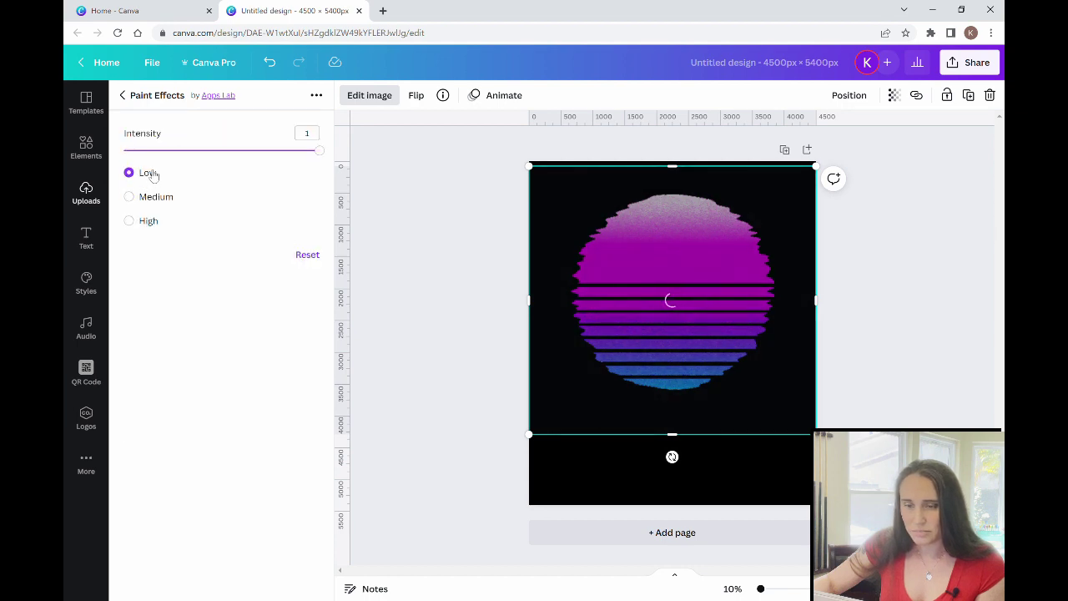
Try different intensities for the Retrato effect, settle on 0.21, and apply it.
click(201, 150)
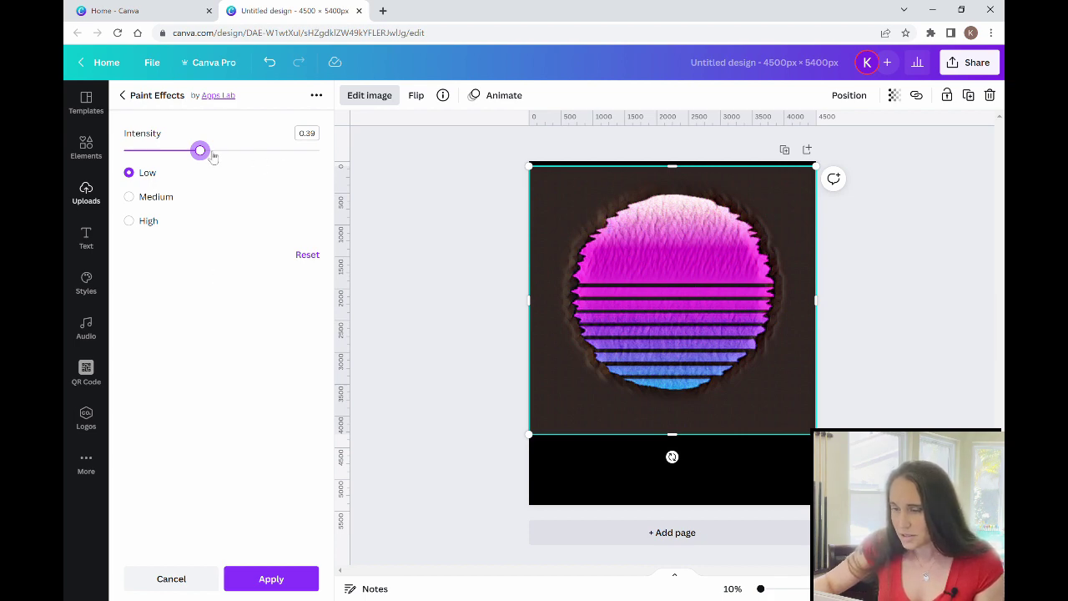
drag(200, 150, 284, 150)
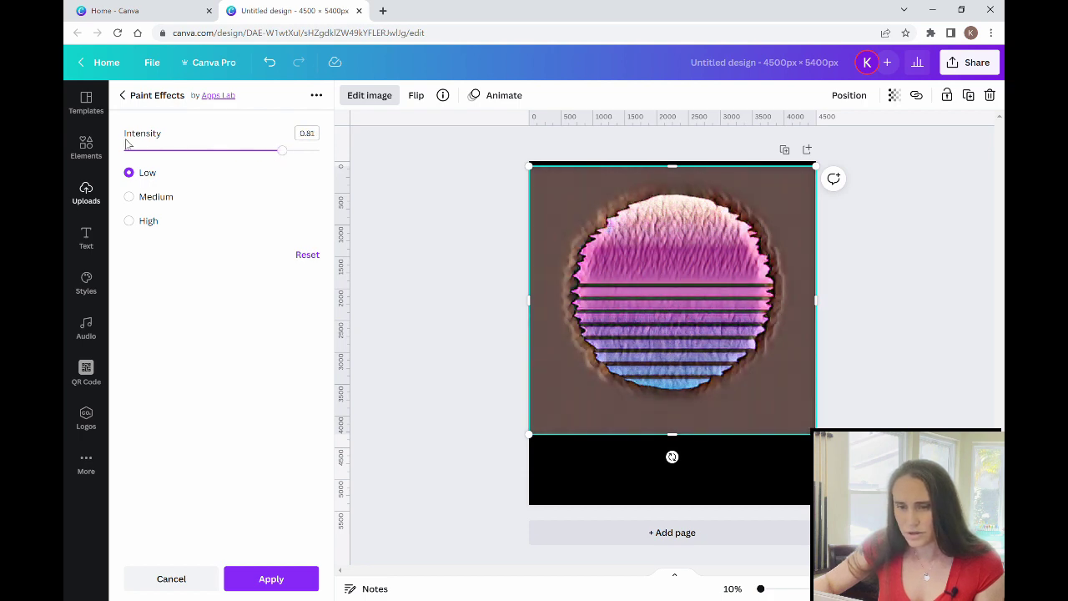
mouse_move(287, 153)
mouse_down()
mouse_move(123, 151)
mouse_move(170, 157)
mouse_up()
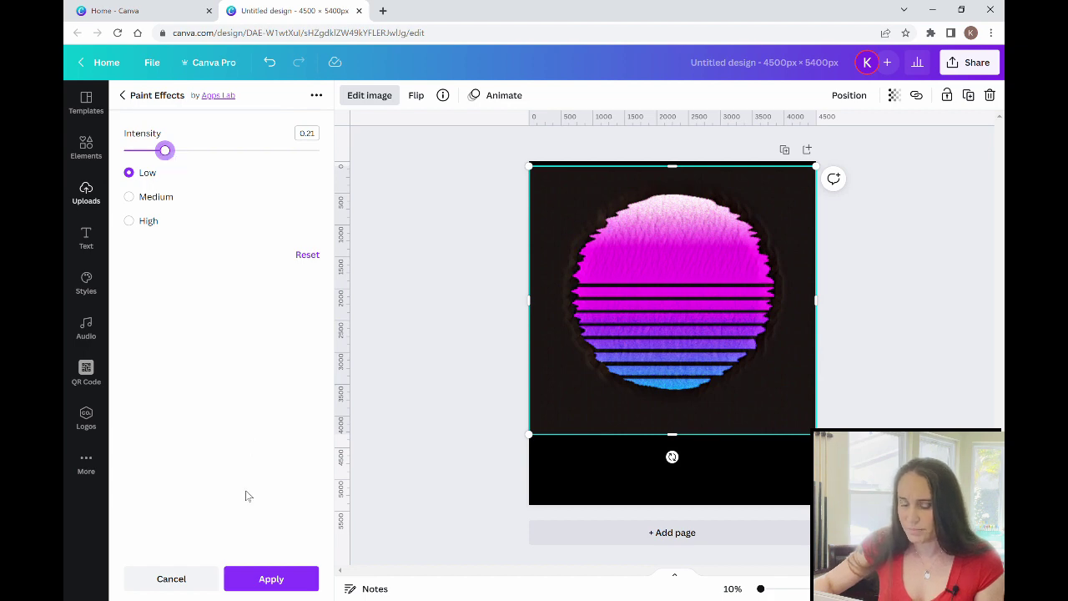
click(271, 579)
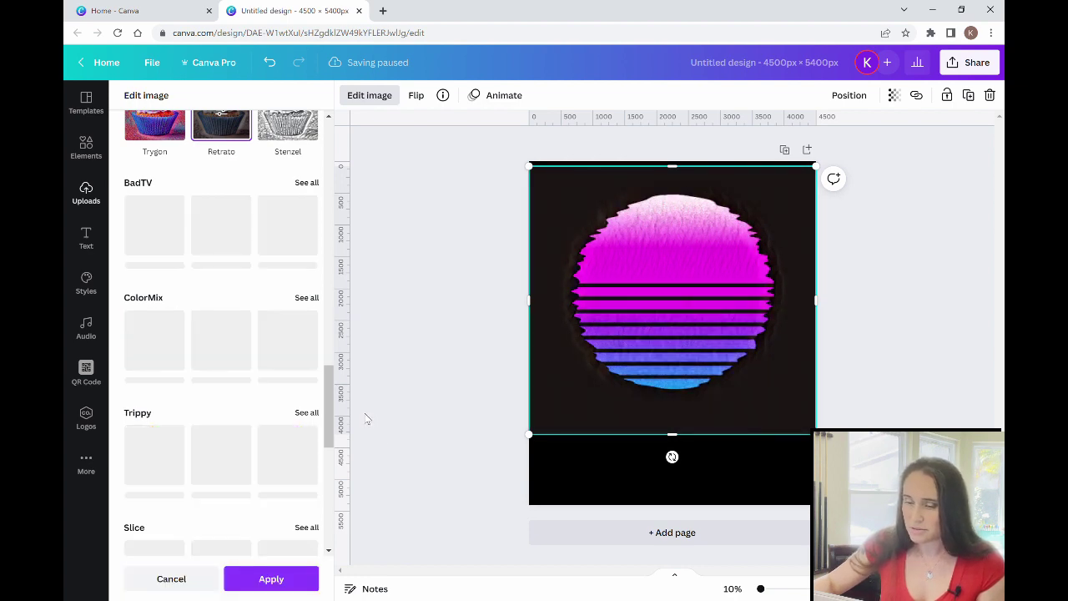
Change the page background colour from black to light gray.
click(578, 475)
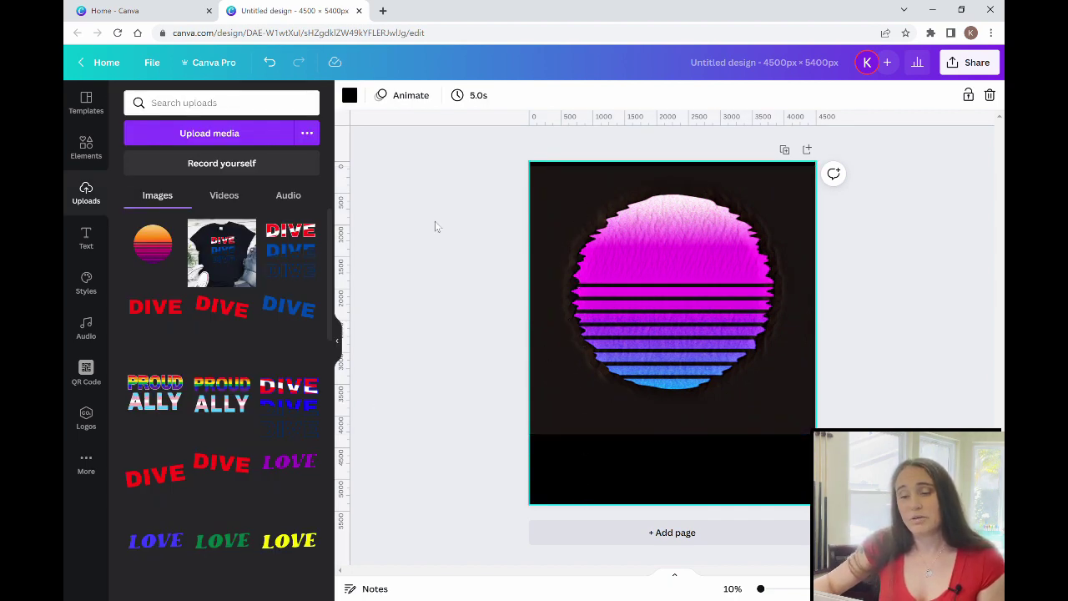
click(352, 98)
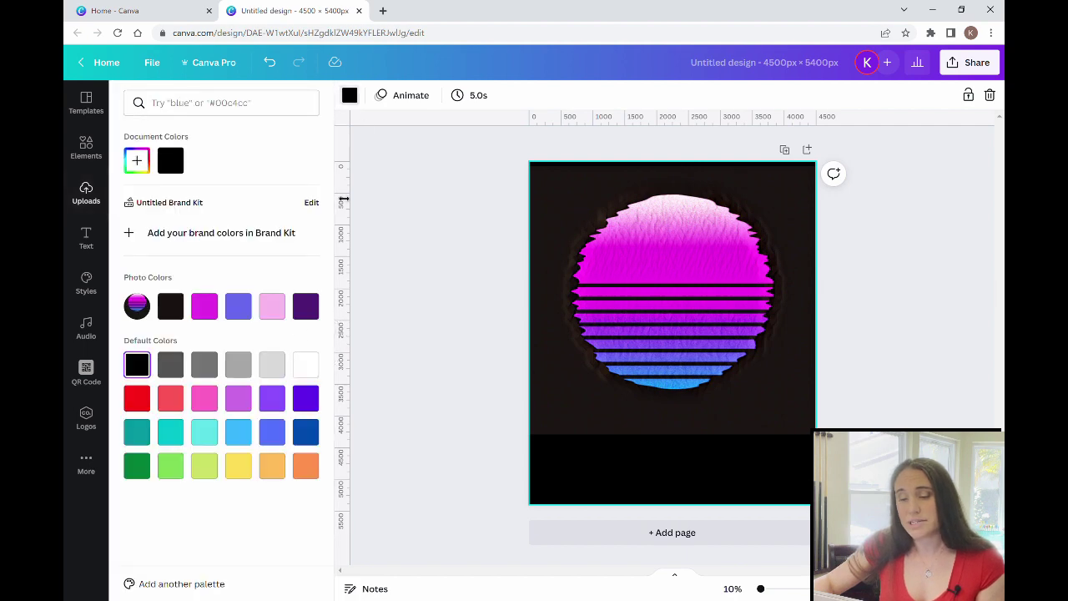
click(272, 364)
click(440, 330)
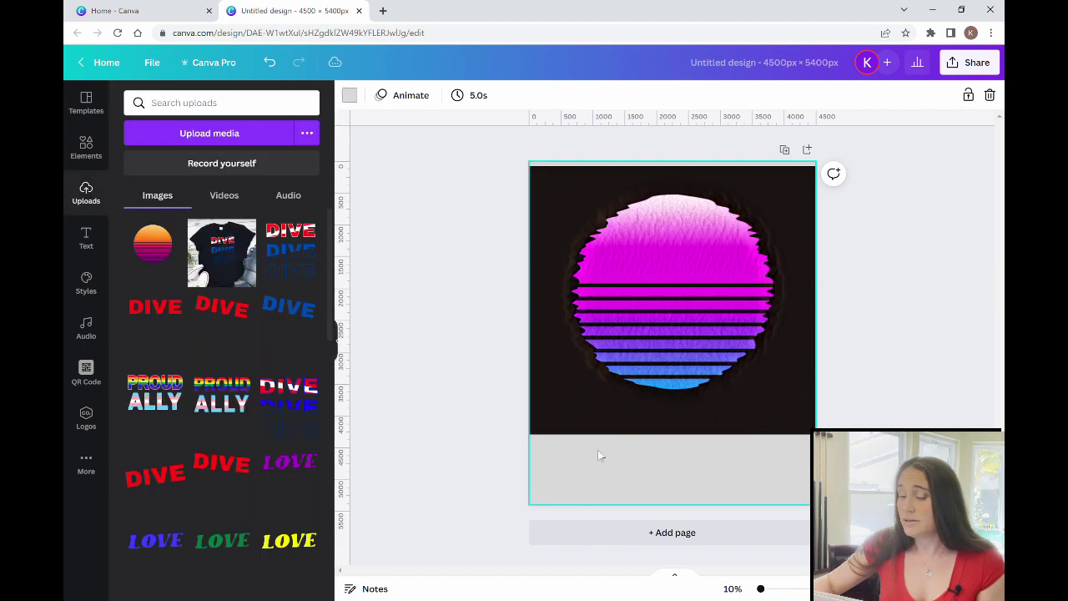
Run Background Remover on the sun image, select its Erase brush, and close the remover without erasing anything.
click(775, 353)
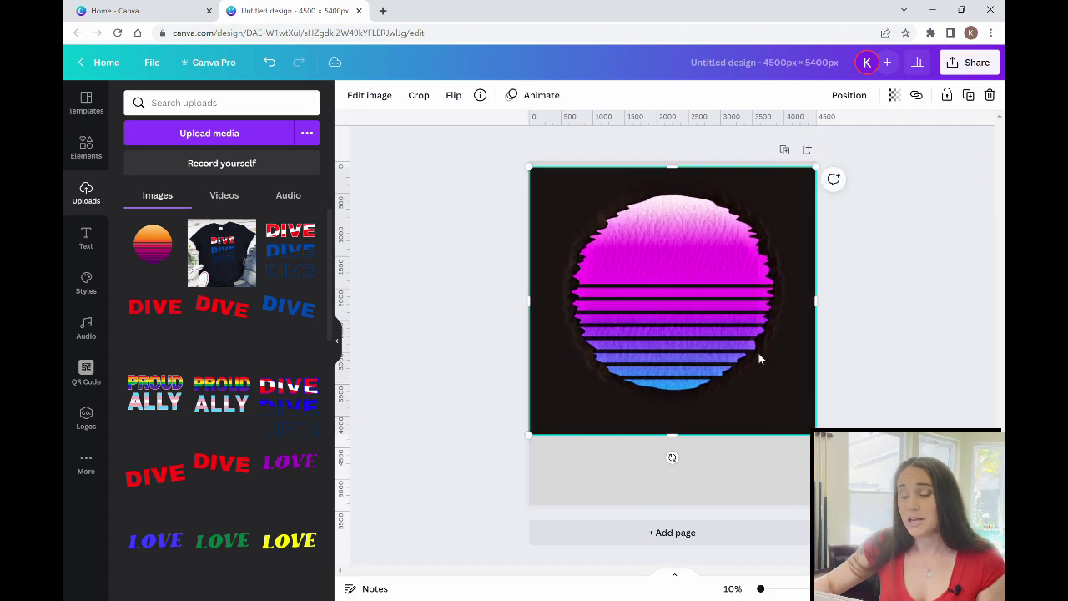
click(371, 97)
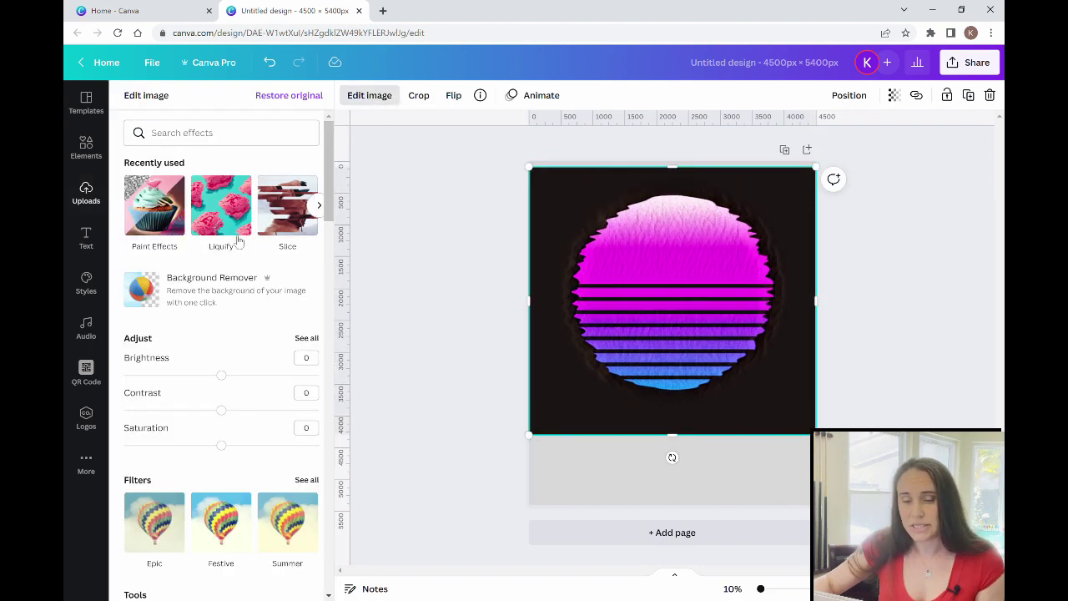
click(158, 286)
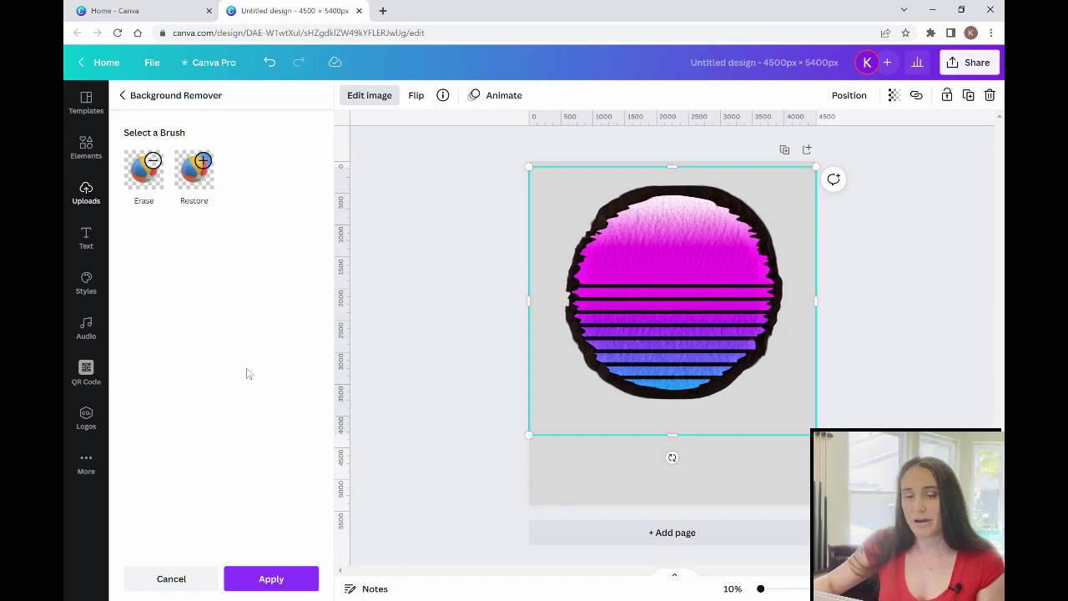
click(156, 181)
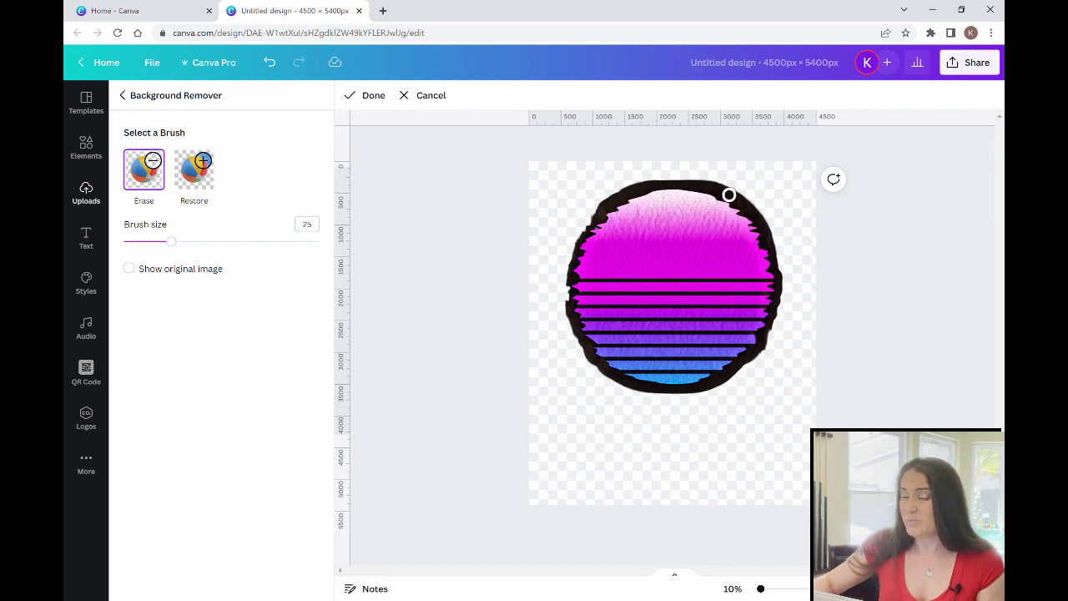
key(Return)
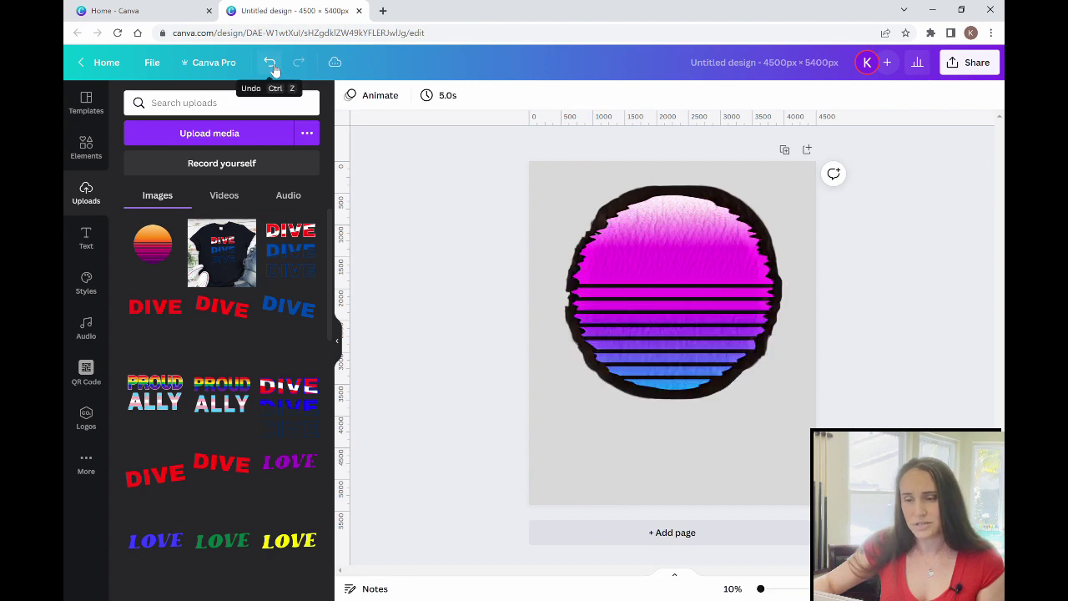
Undo the background removal, the gray page colour and the Retrato paint effect.
click(270, 64)
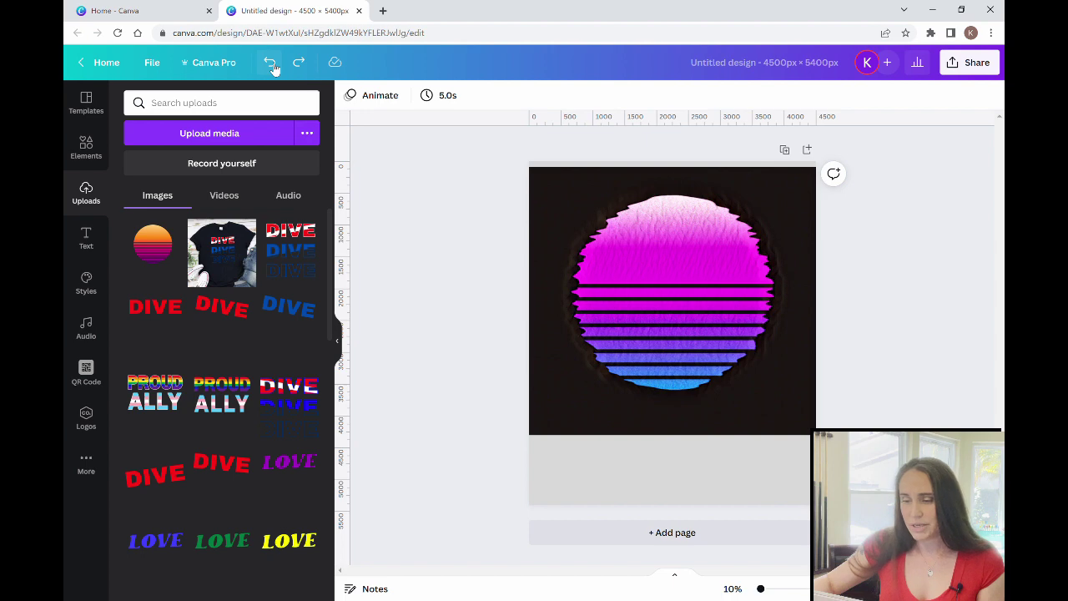
click(272, 66)
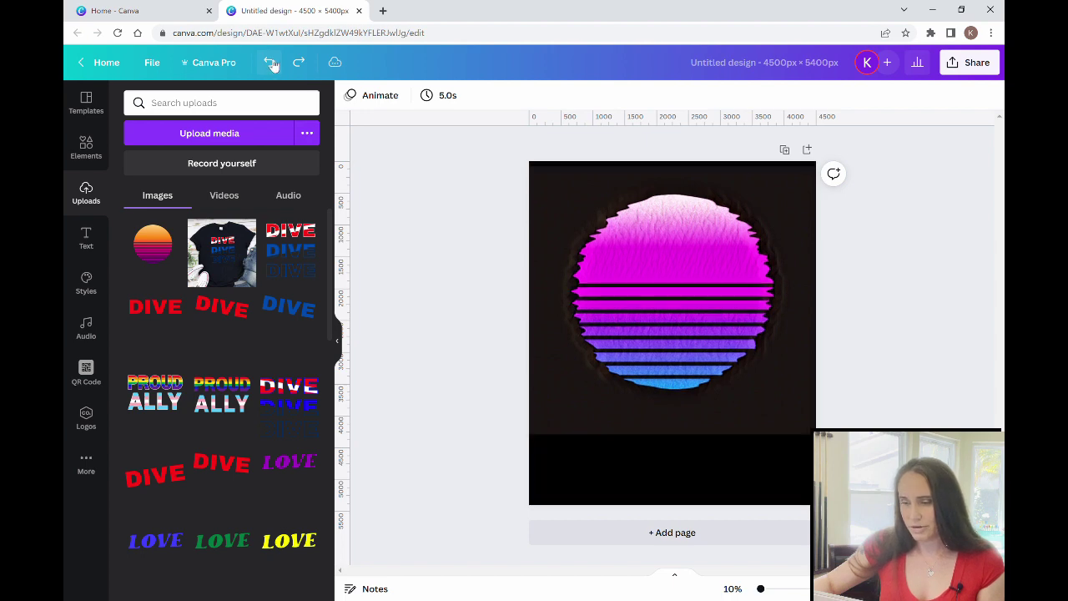
click(272, 66)
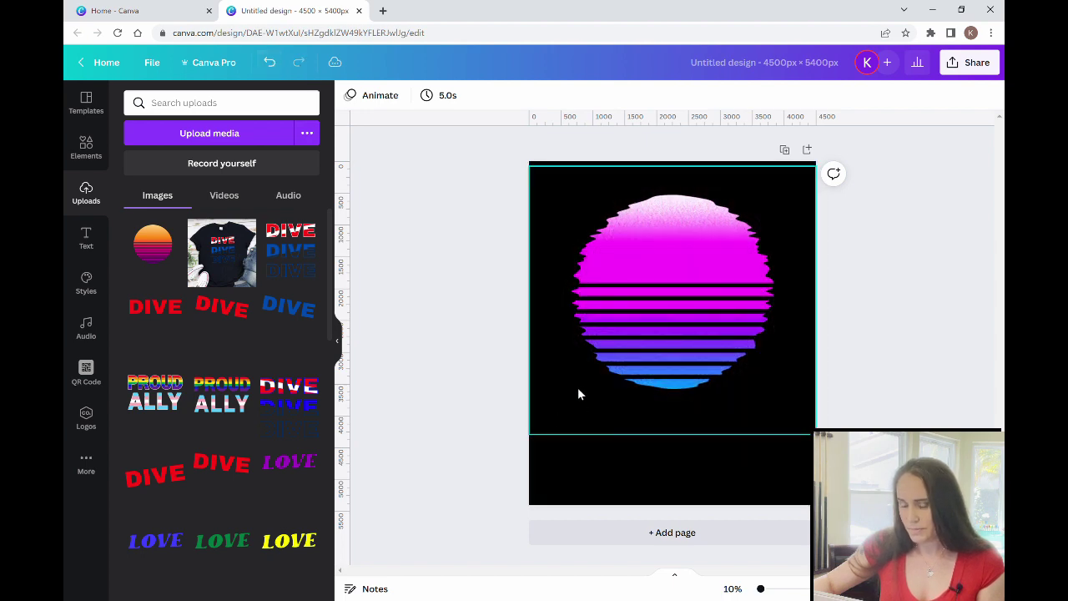
Change the page background to white and reposition the sun image horizontally centred in the upper part of the page.
drag(660, 353, 665, 329)
click(756, 486)
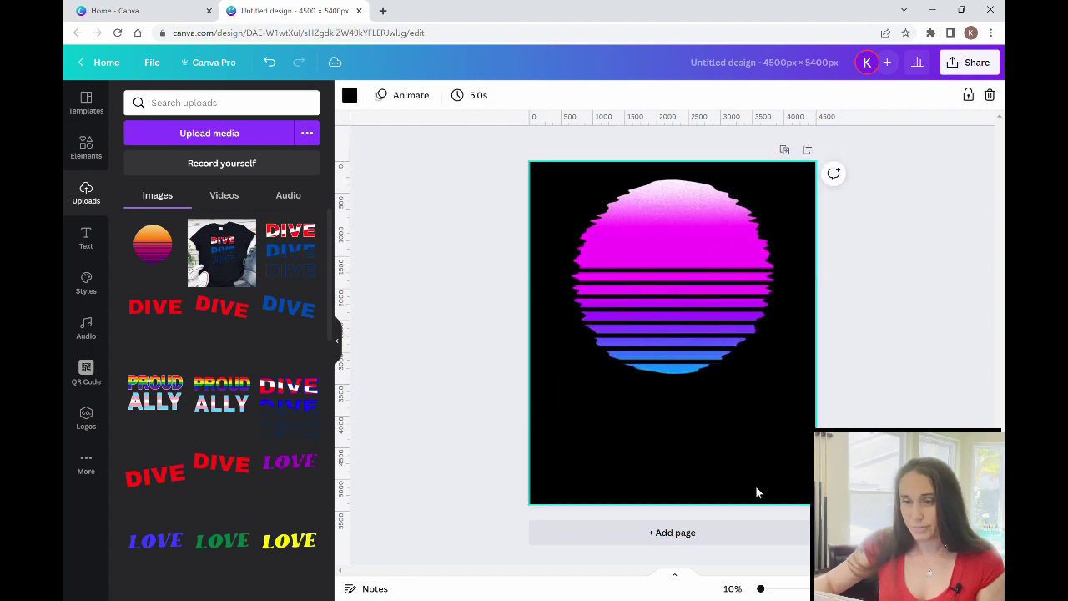
click(349, 95)
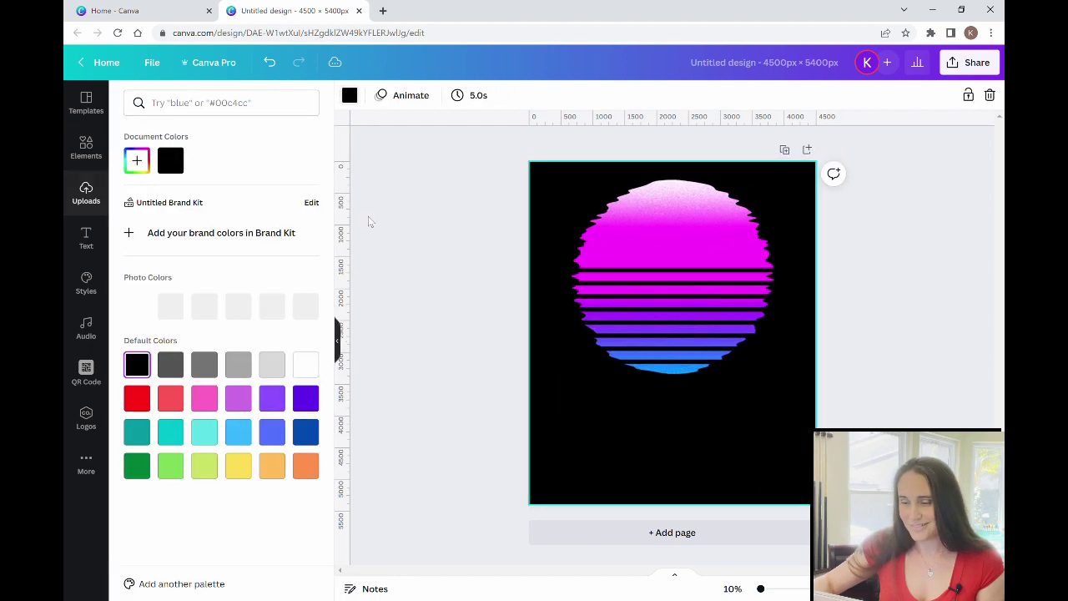
click(316, 367)
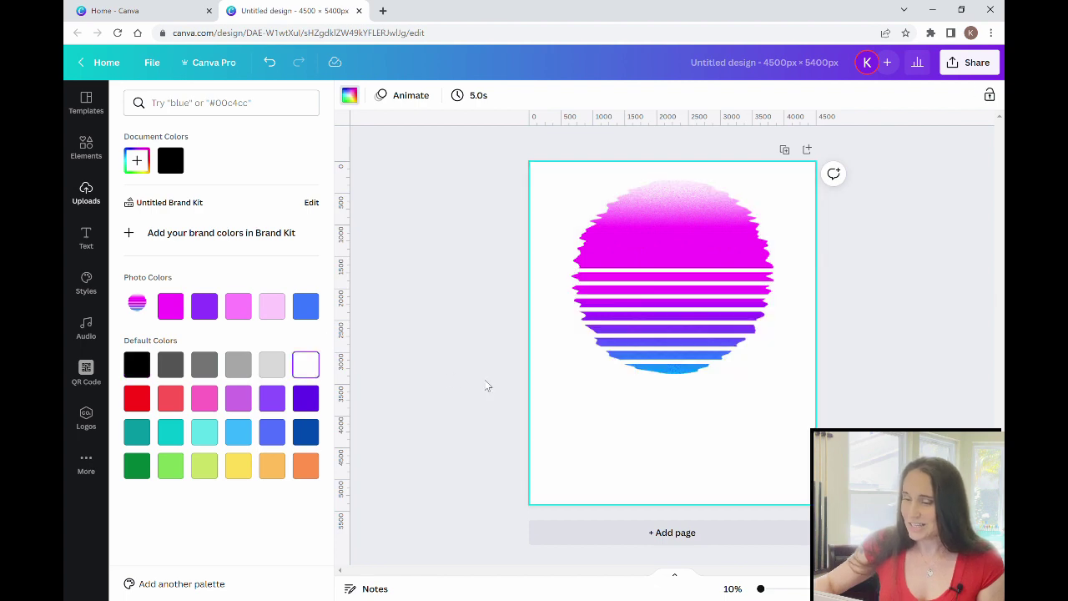
drag(666, 334, 666, 348)
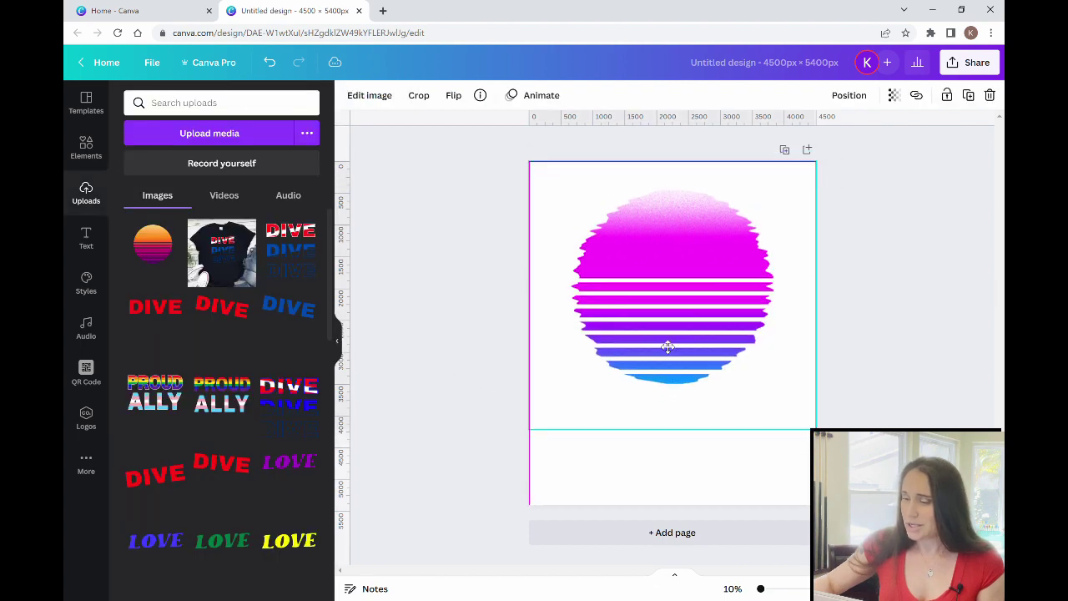
click(939, 381)
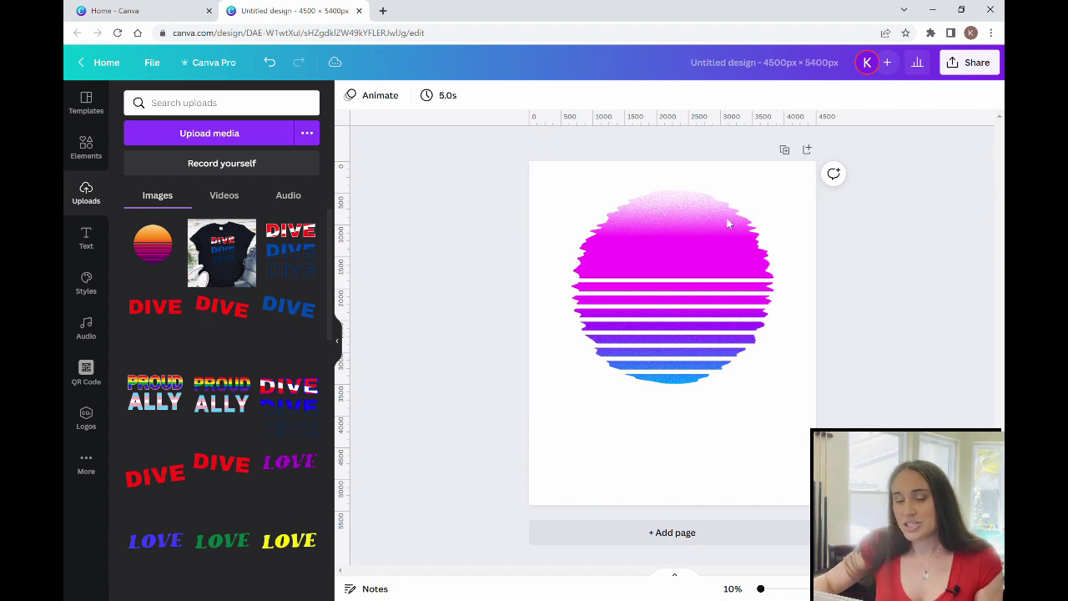
Replace the retro sunset search in the graphics library with a search for palm trees.
click(656, 270)
click(90, 150)
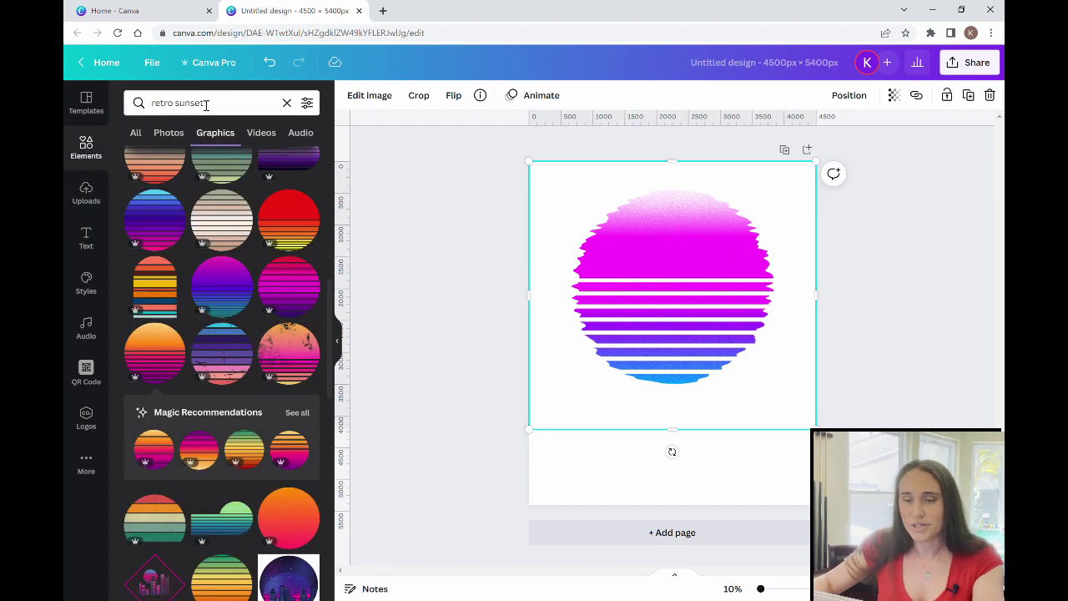
click(229, 111)
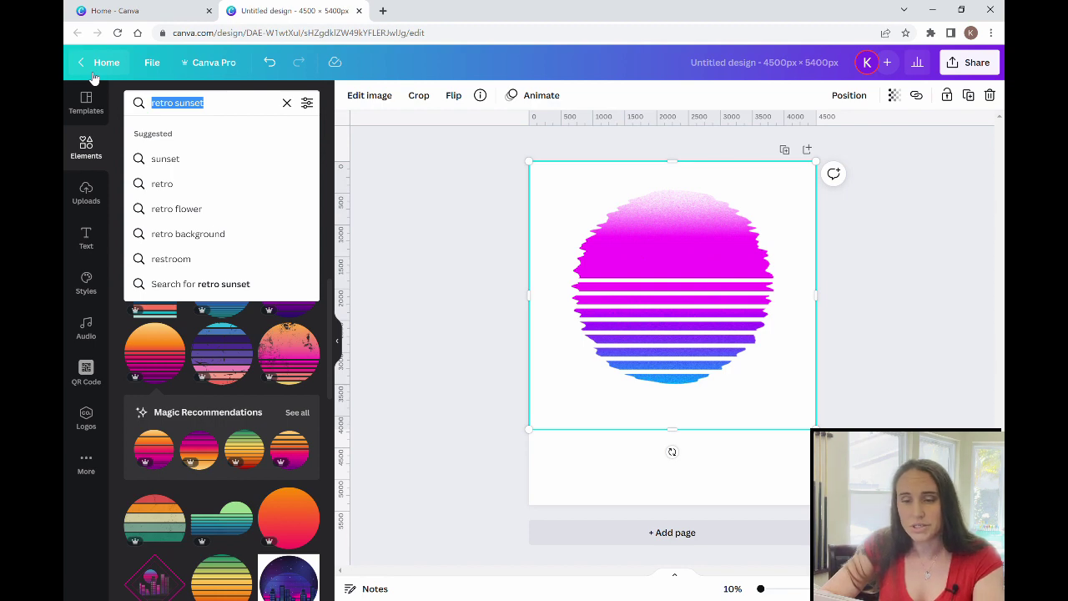
key(BackSpace)
text(palm)
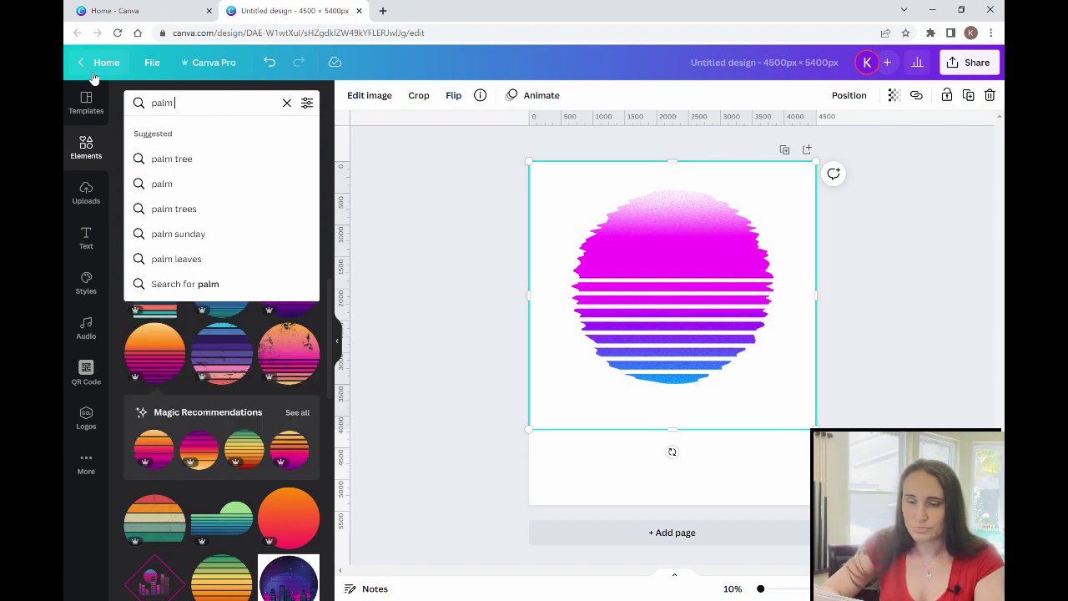
text( trees)
key(Return)
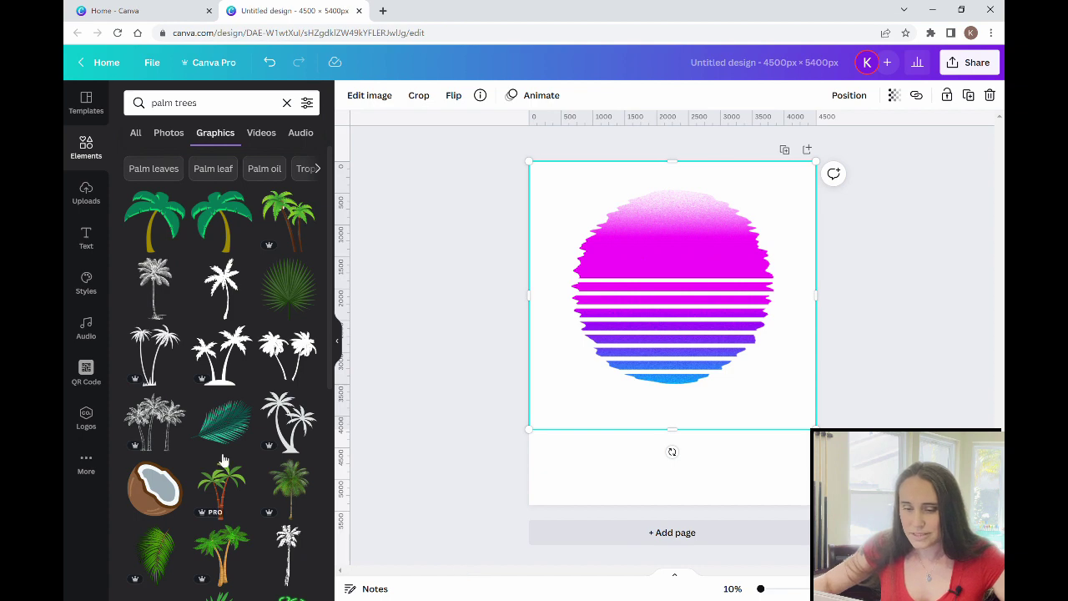
Add the silhouette of three palms on a grassy island, place it over the sun's lower stripes, and enlarge it slightly.
scroll(227, 376, down, 5)
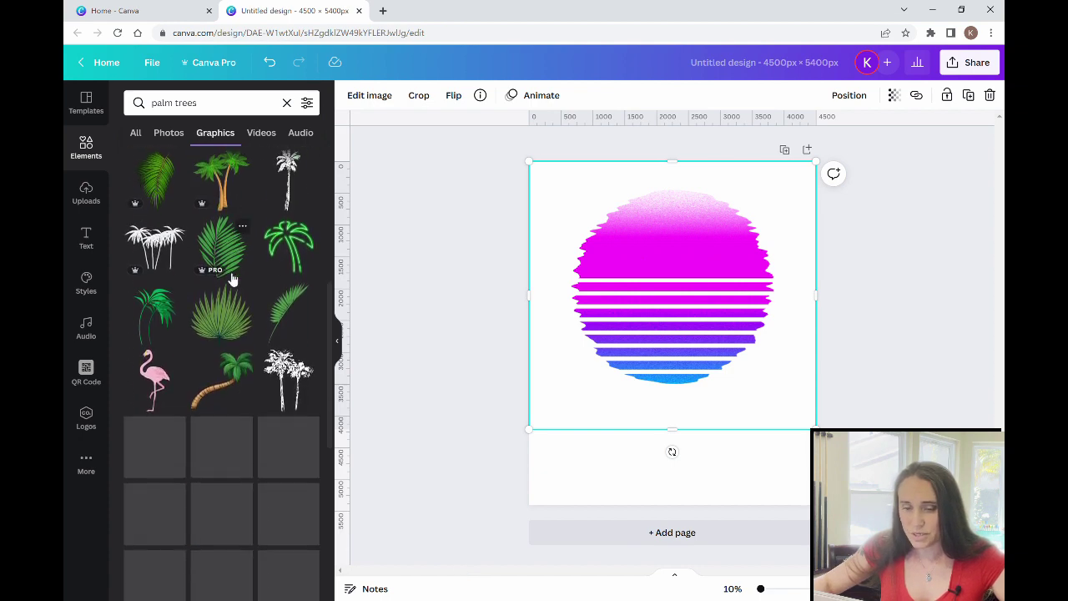
scroll(235, 279, down, 4)
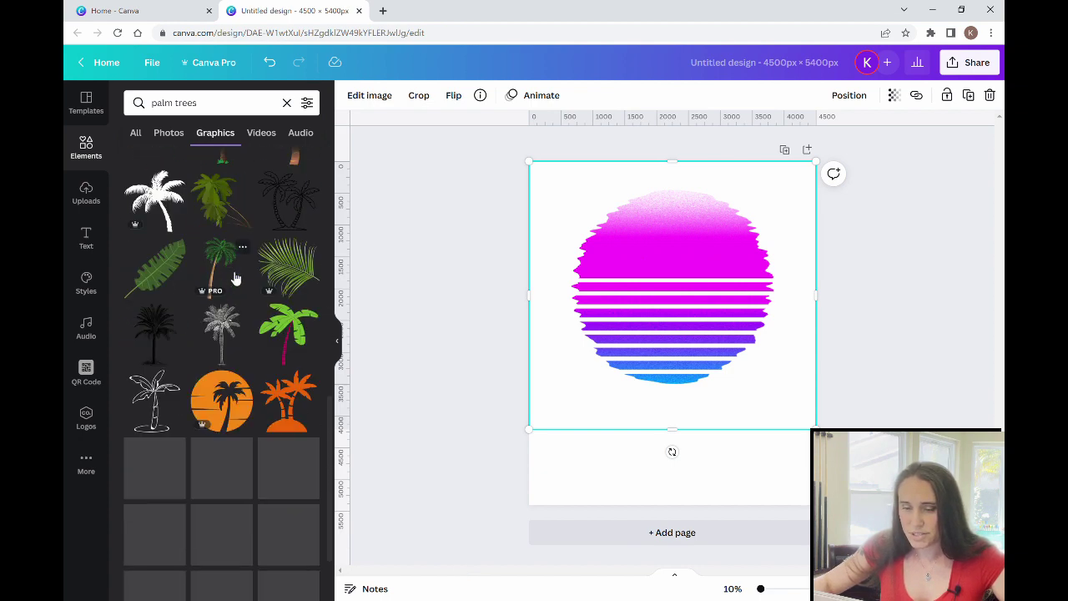
scroll(235, 279, down, 2)
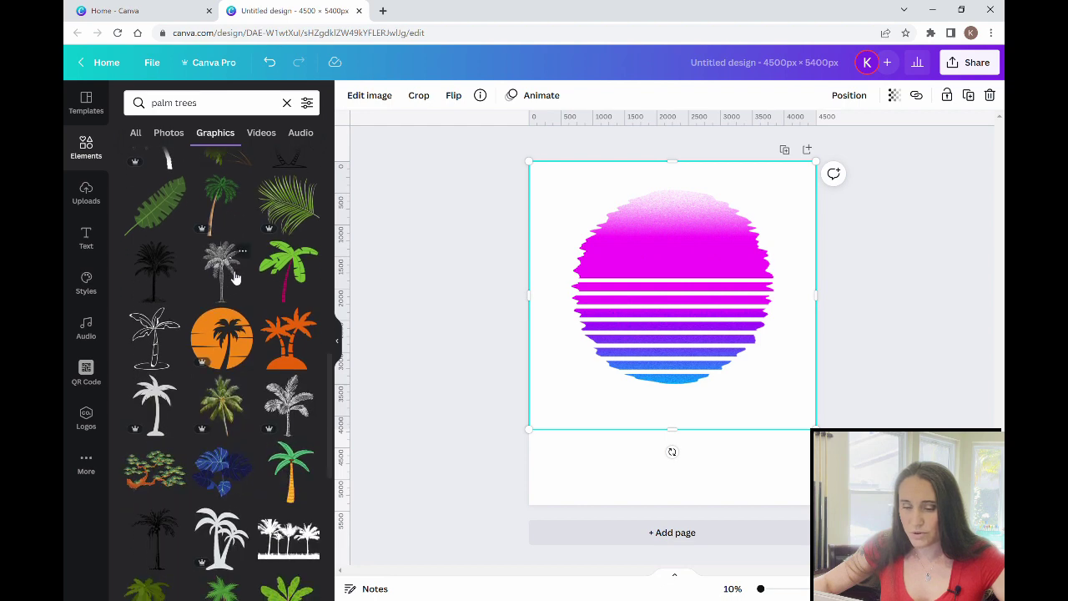
scroll(241, 331, down, 1)
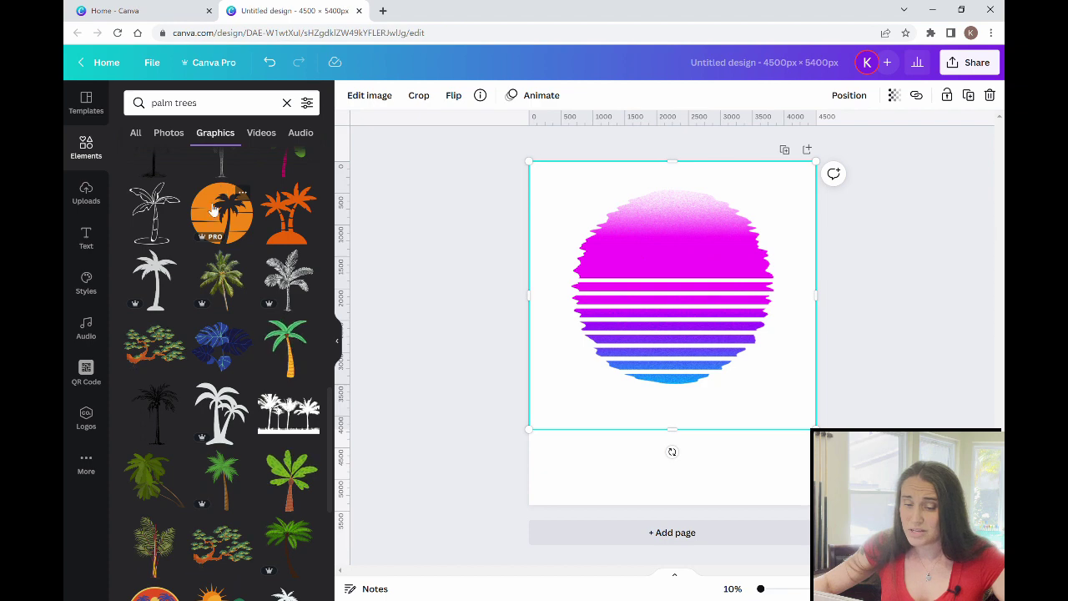
scroll(242, 217, down, 1)
scroll(225, 334, down, 2)
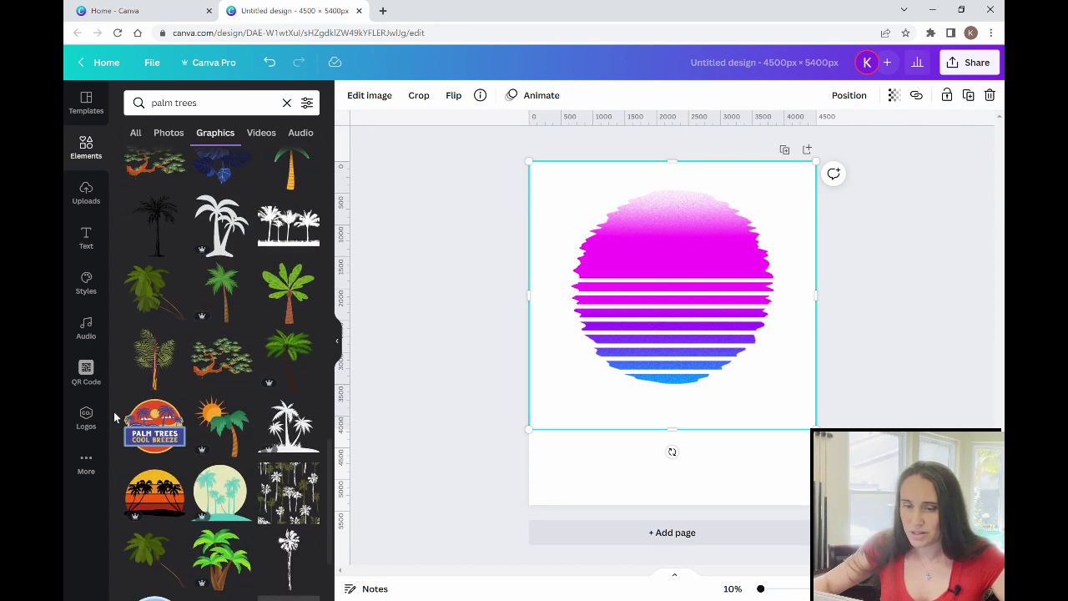
click(293, 438)
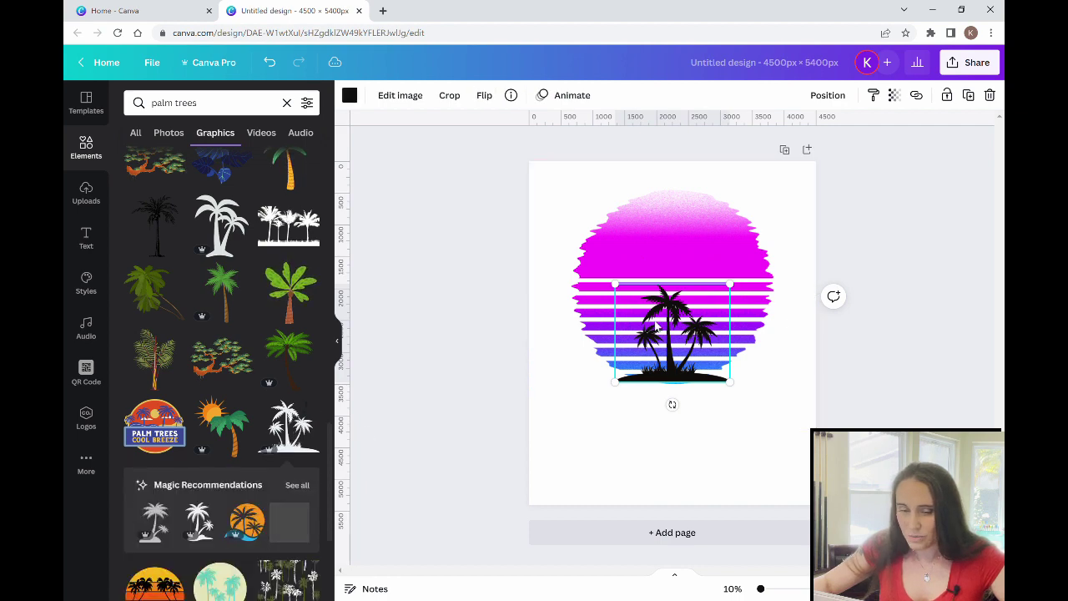
drag(665, 336, 672, 315)
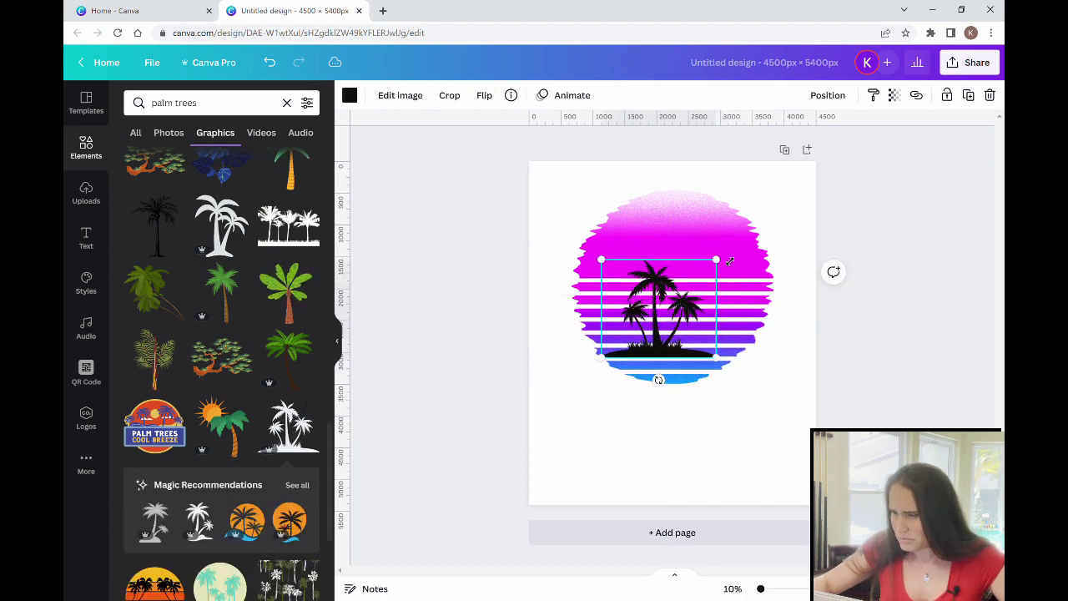
drag(716, 261, 756, 251)
click(775, 459)
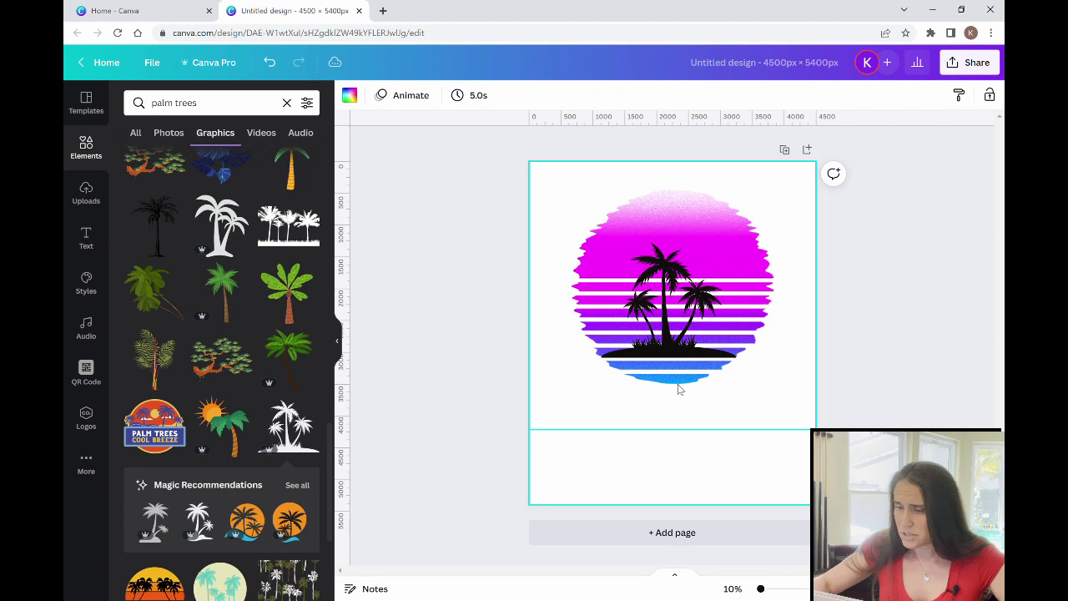
Crop the bottom of the sun image up to the base line of the palm island.
click(653, 408)
drag(679, 436, 678, 365)
click(734, 468)
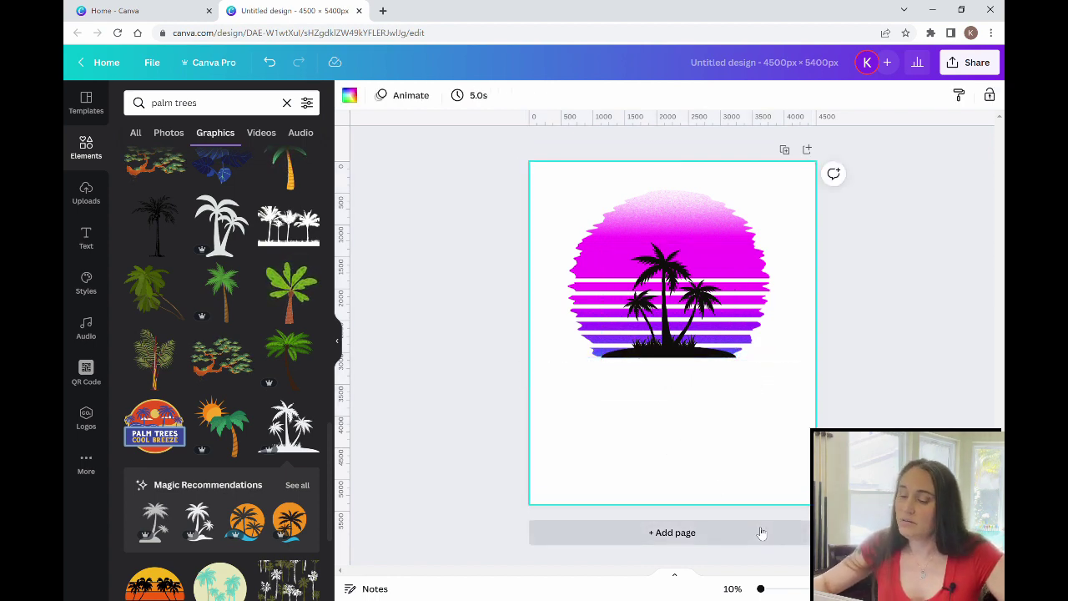
Try enlarging and shifting the three-palm island graphic, and delete it from the page.
click(700, 347)
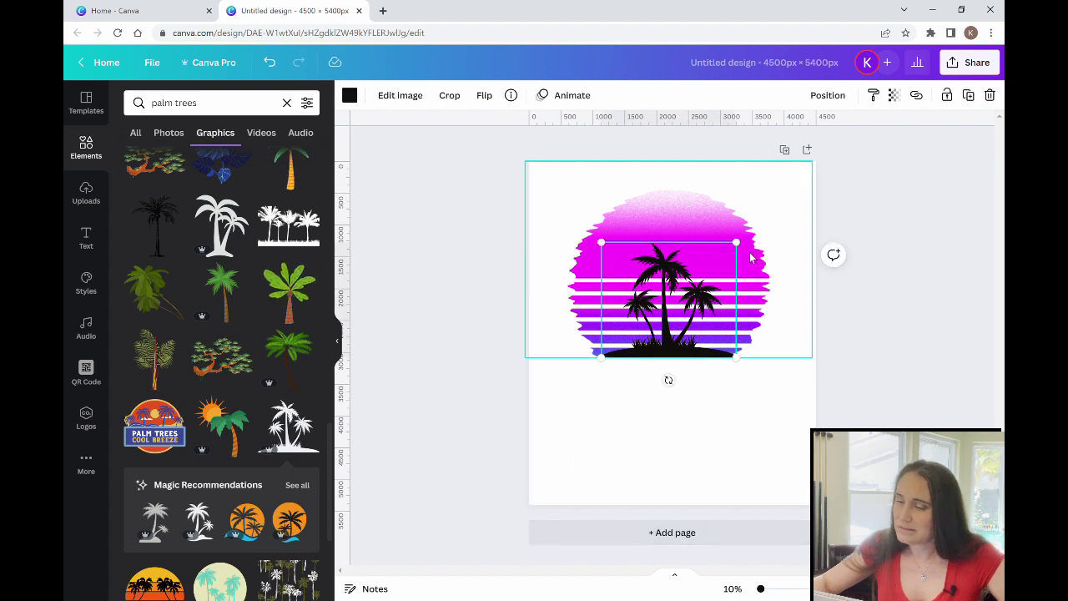
drag(740, 247, 787, 202)
drag(698, 317, 684, 314)
key(Delete)
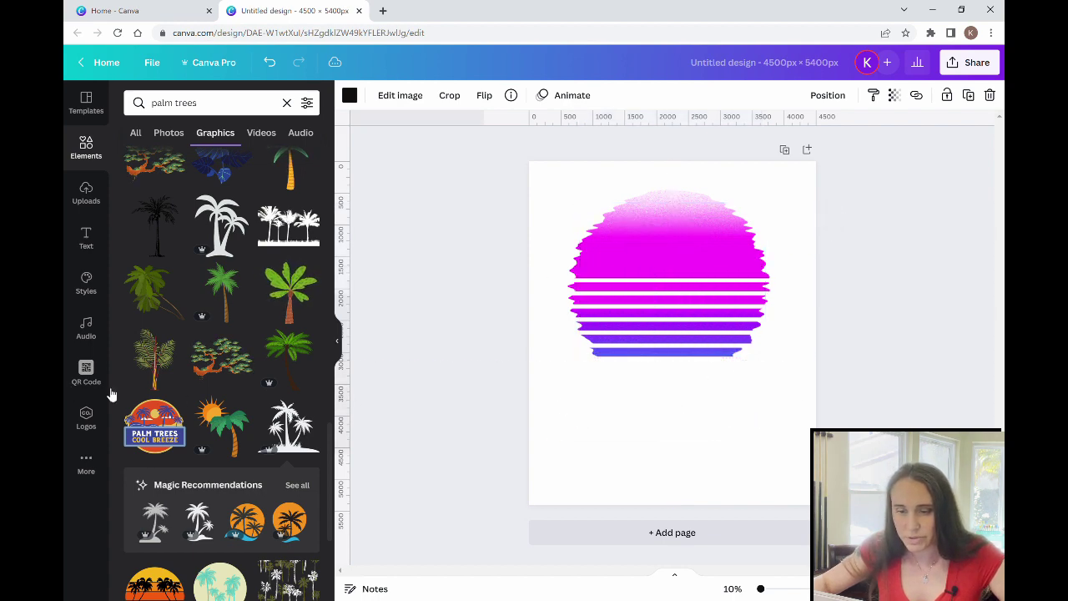
Add the silhouette of two palms on a small mound, align its base with the sun's cropped edge, and enlarge it.
scroll(191, 462, up, 4)
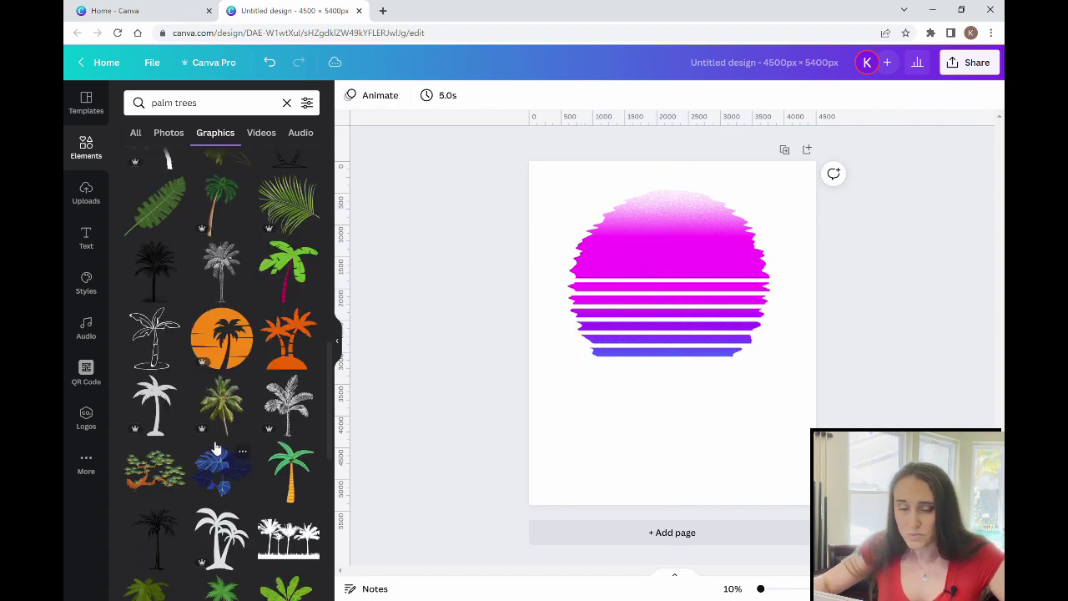
scroll(221, 457, up, 2)
scroll(222, 450, up, 5)
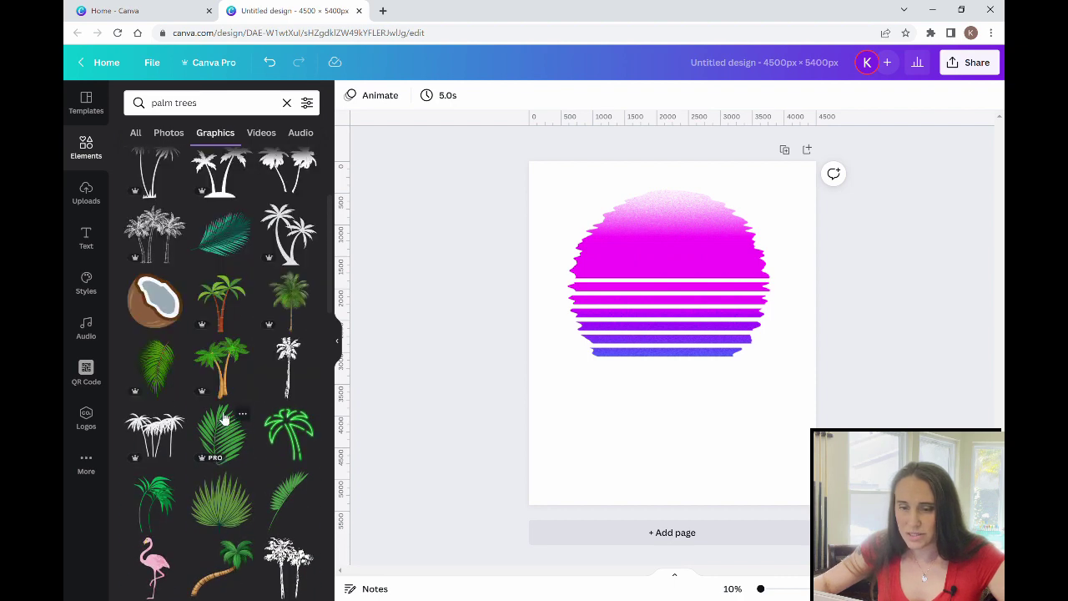
scroll(224, 417, up, 1)
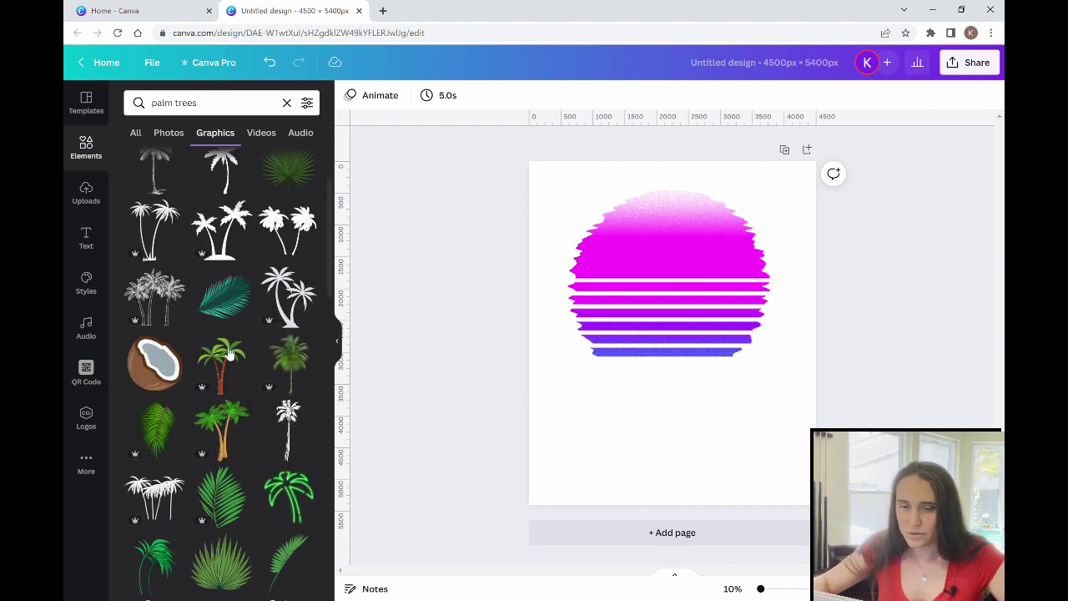
click(226, 225)
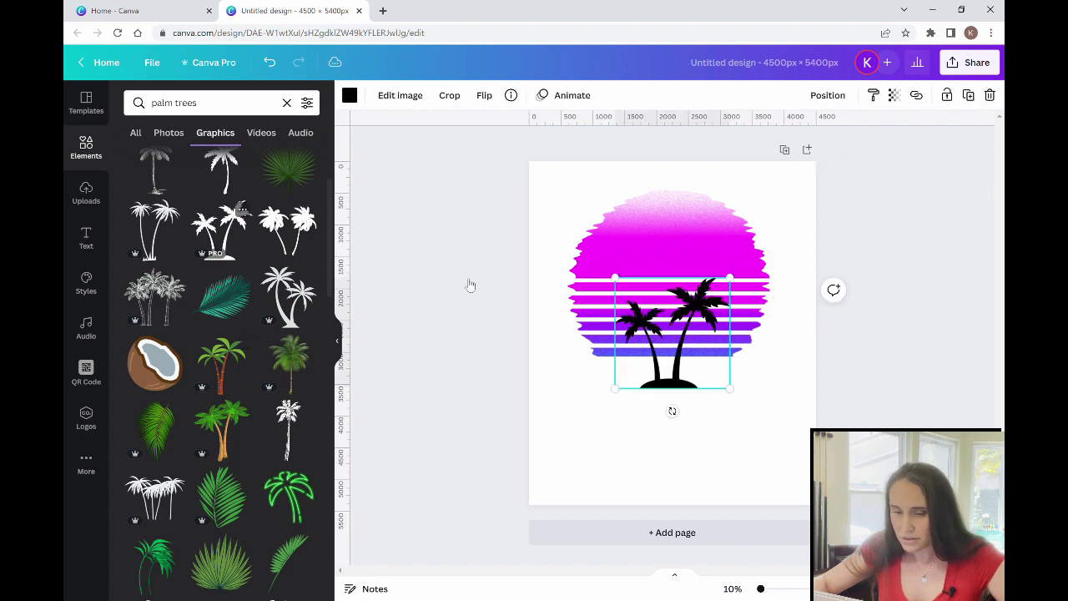
drag(673, 390, 672, 361)
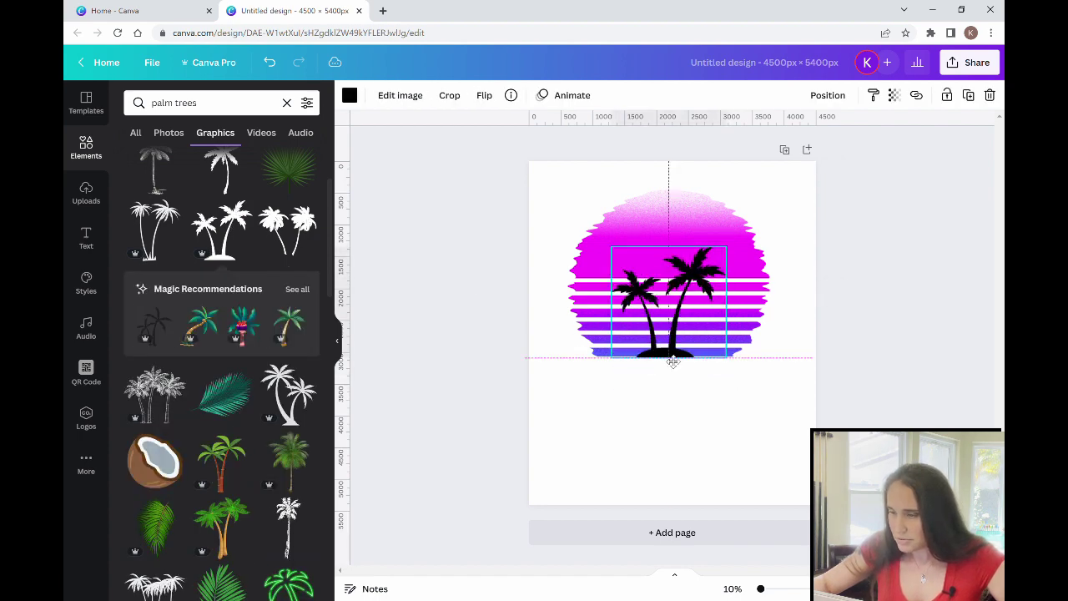
drag(728, 249, 796, 210)
Centre the cropped sun horizontally on the page and nudge the two palms slightly left over it.
click(726, 263)
click(691, 342)
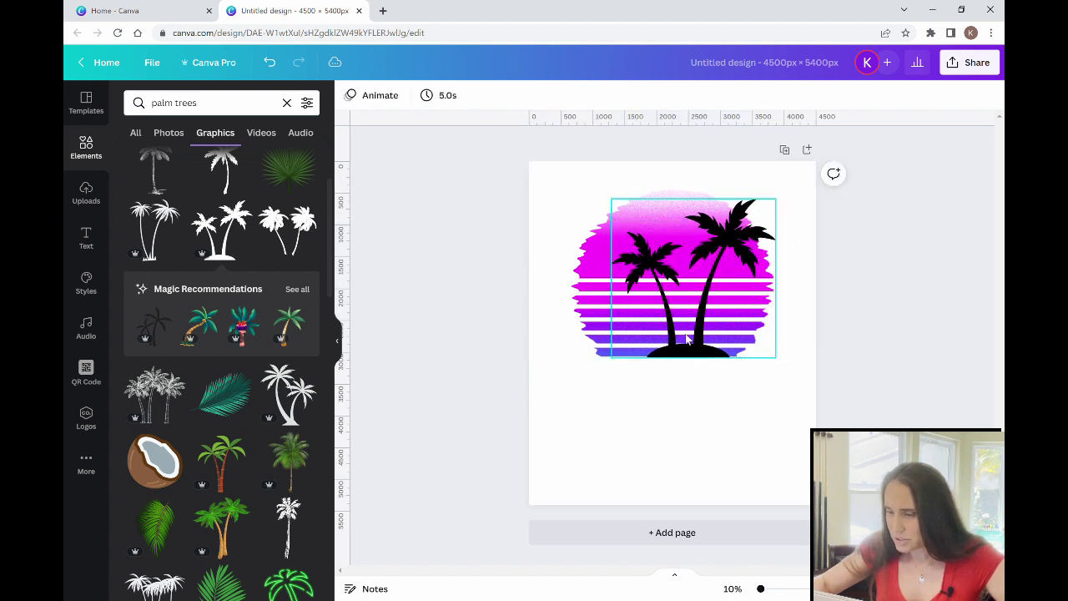
drag(727, 241, 723, 243)
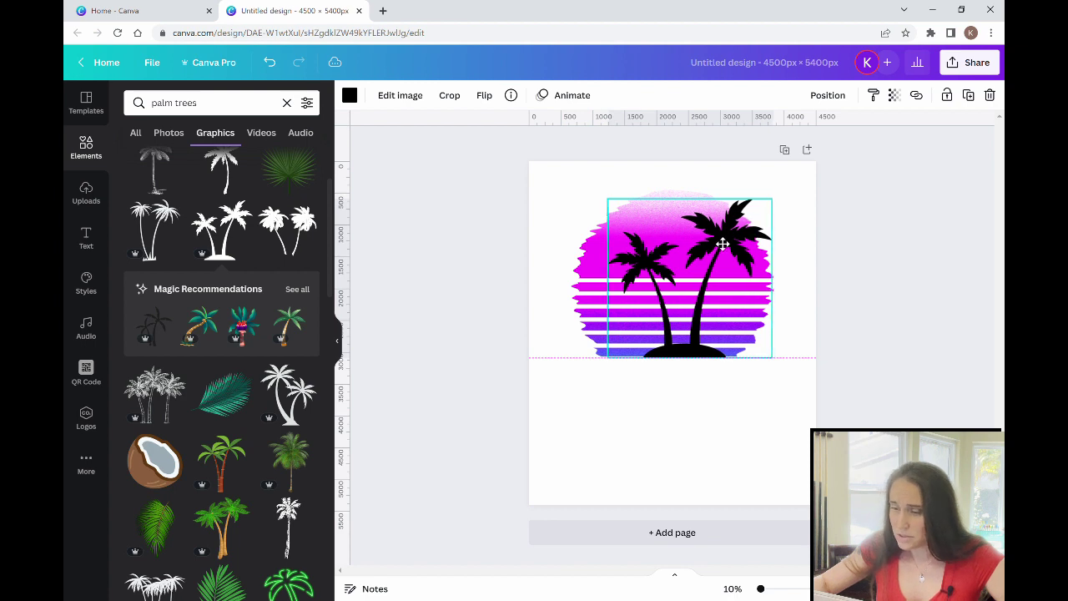
Change the page background colour to black.
click(723, 427)
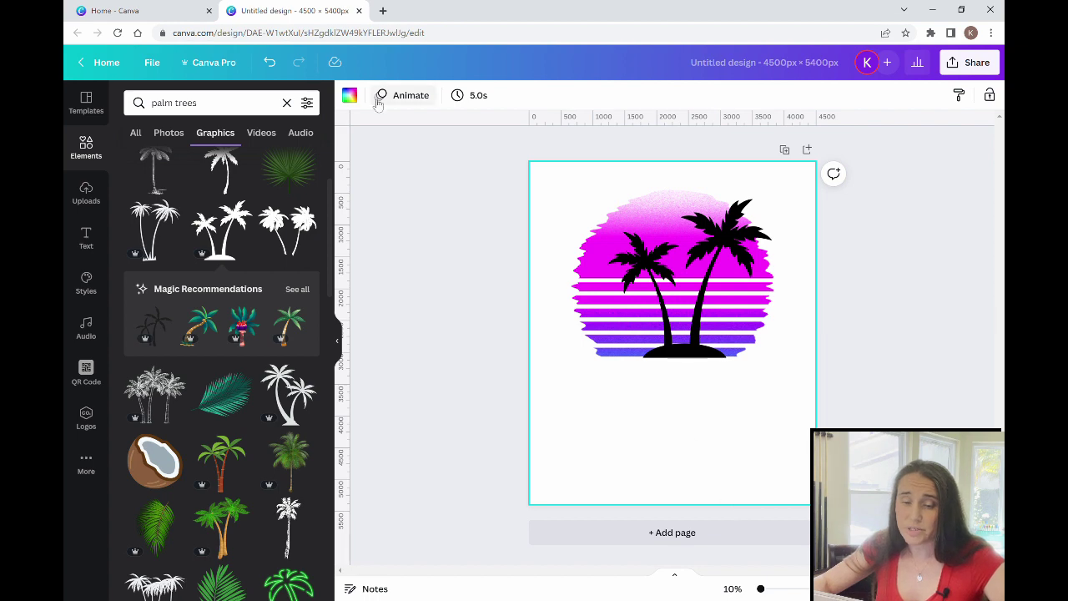
click(349, 94)
click(147, 368)
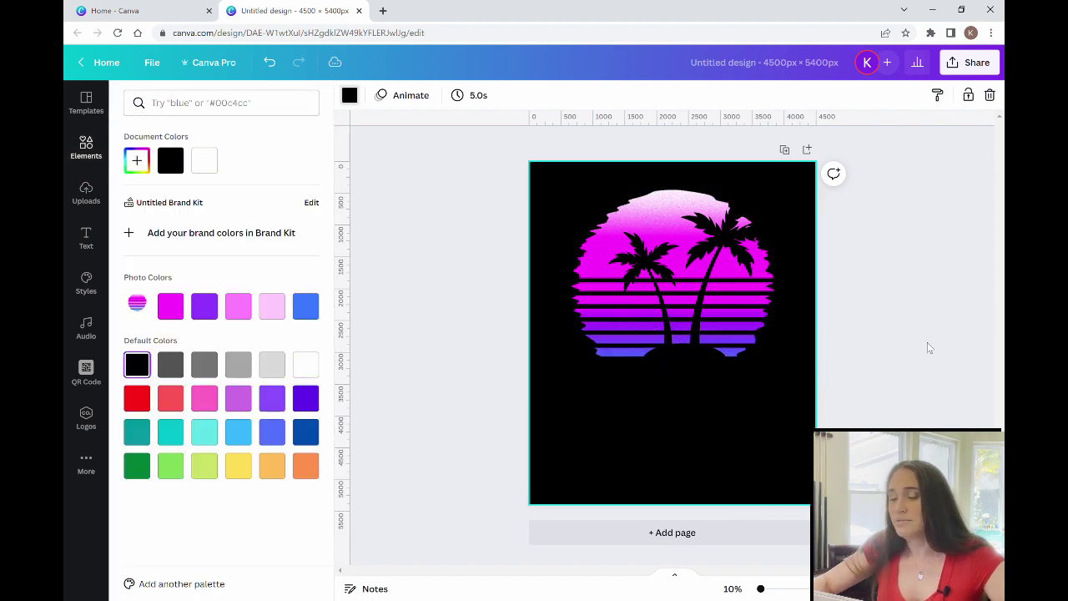
click(929, 346)
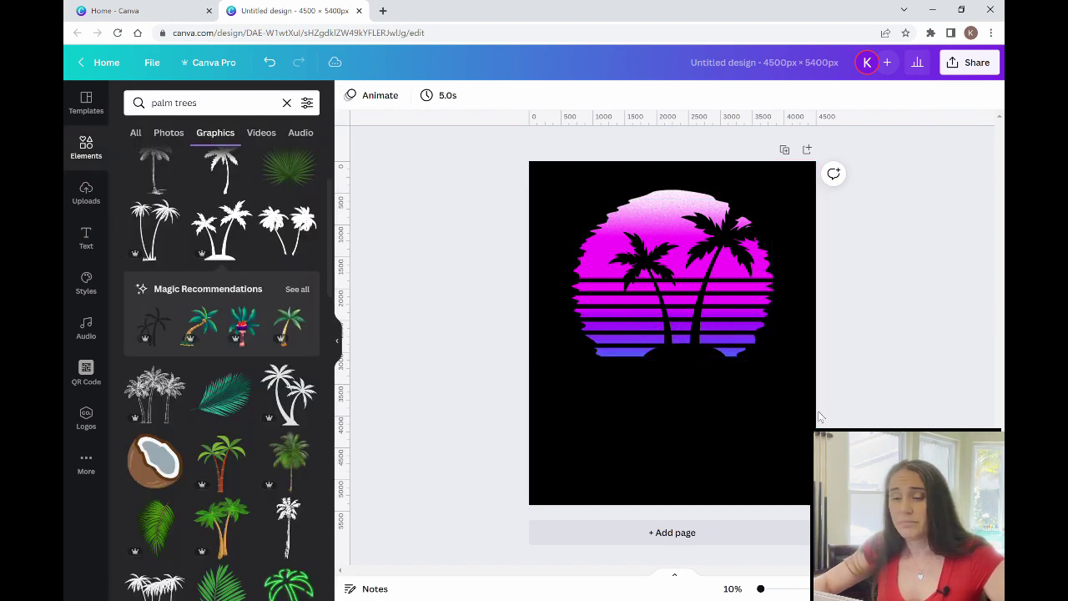
Try yellow, orange and green on the two-palm silhouette, and recolour it dark blue.
click(684, 275)
click(351, 95)
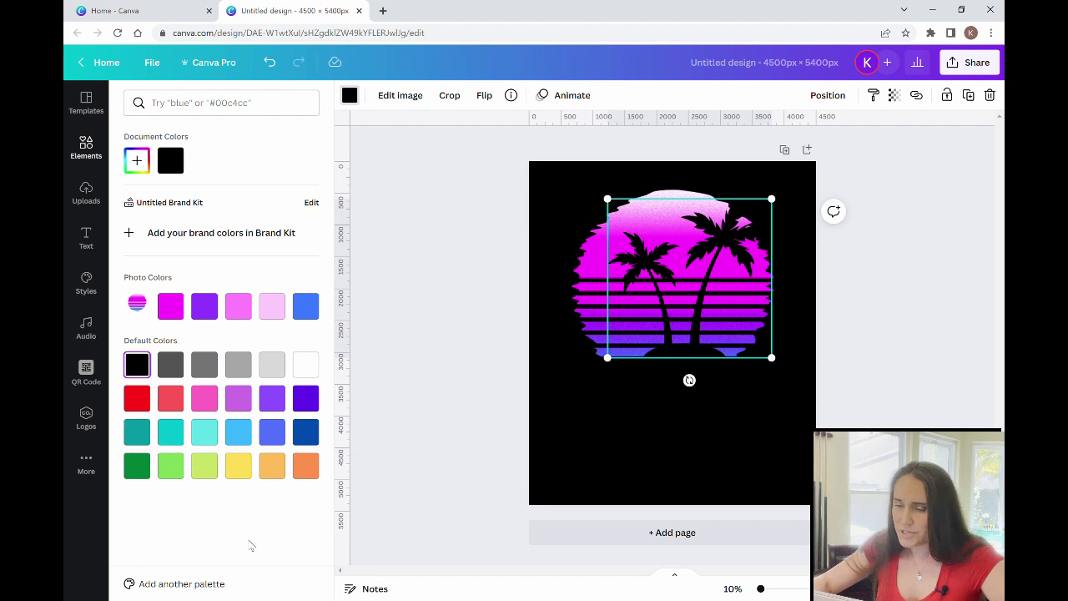
click(234, 474)
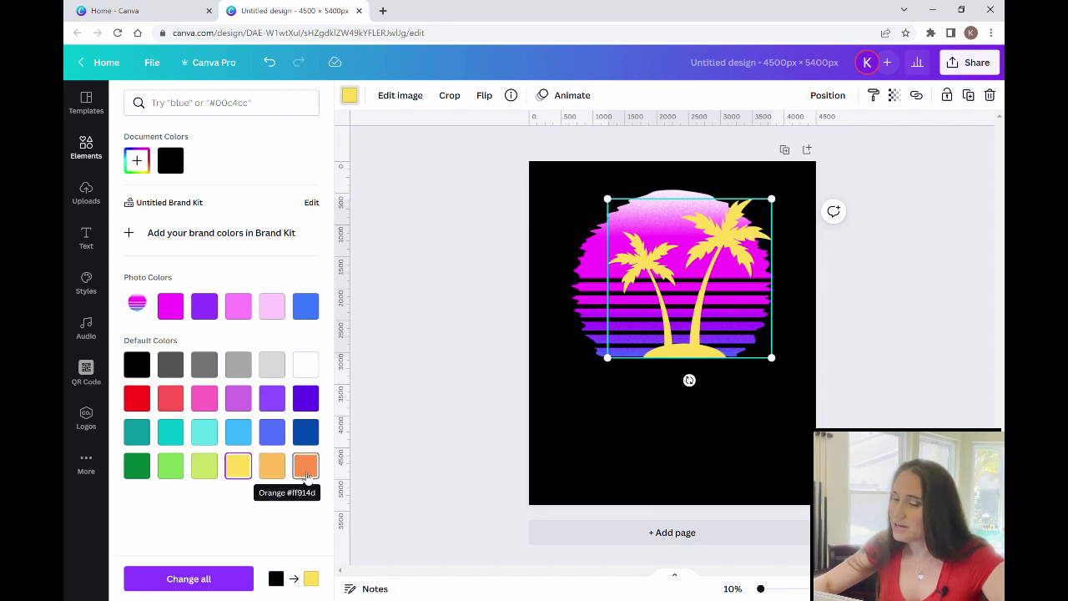
click(307, 474)
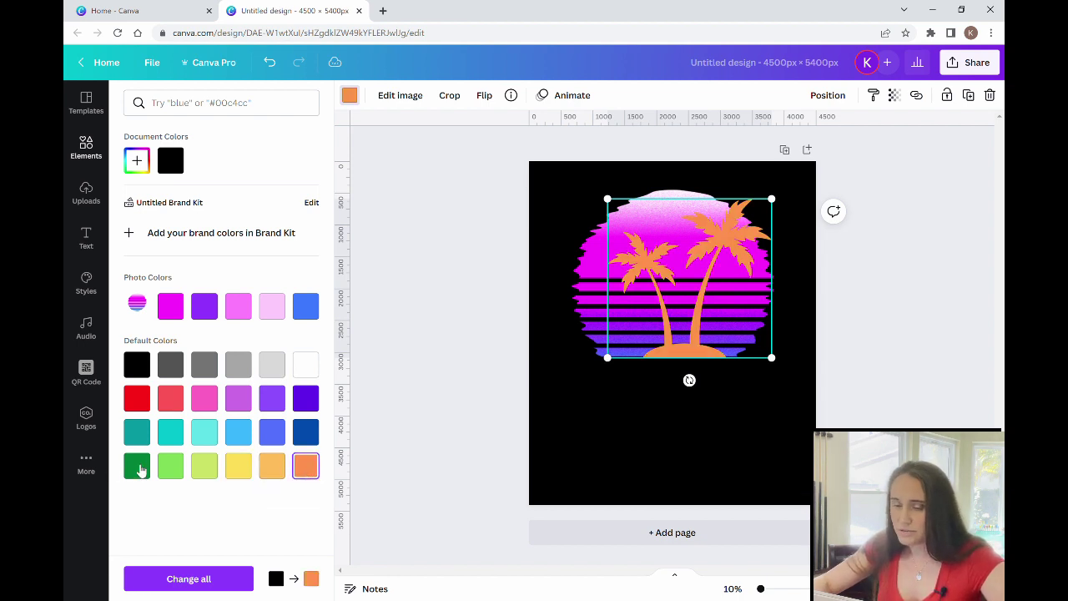
click(138, 469)
click(305, 442)
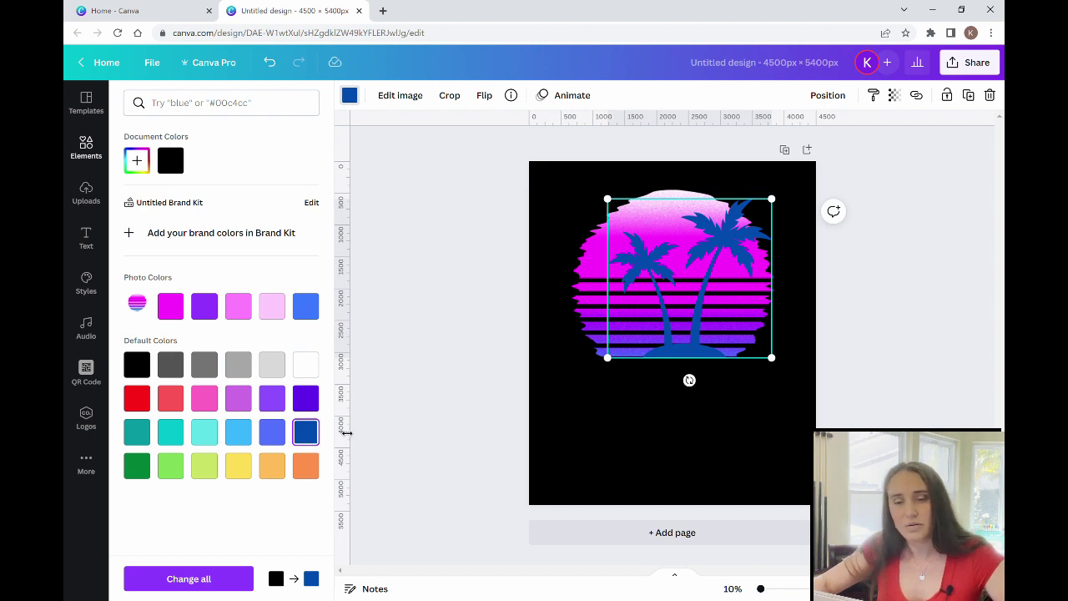
Darken the palms' blue to a deep navy using a custom colour.
click(137, 160)
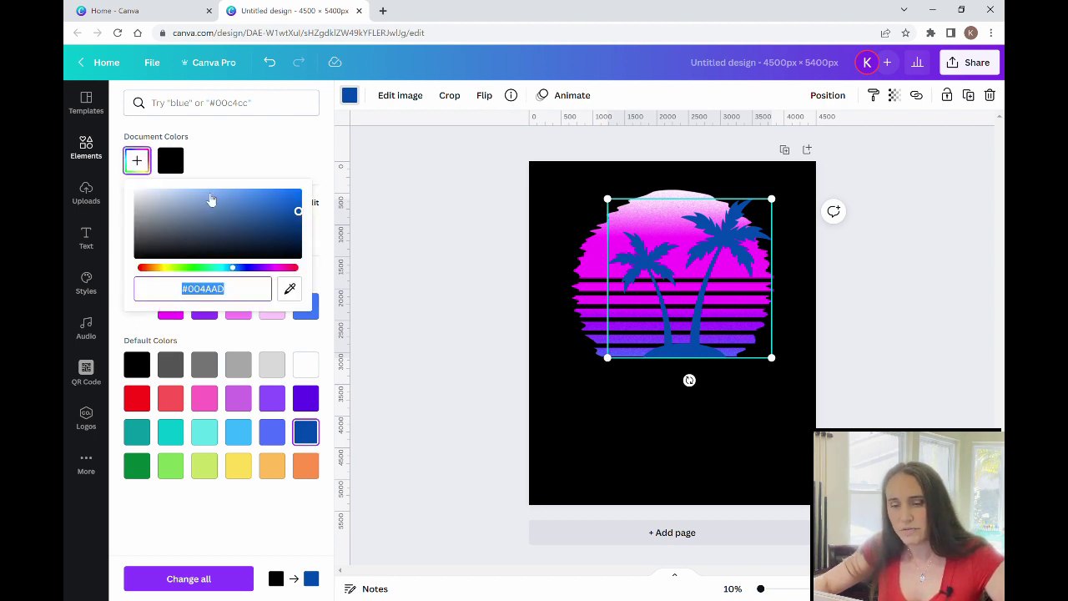
drag(298, 211, 304, 223)
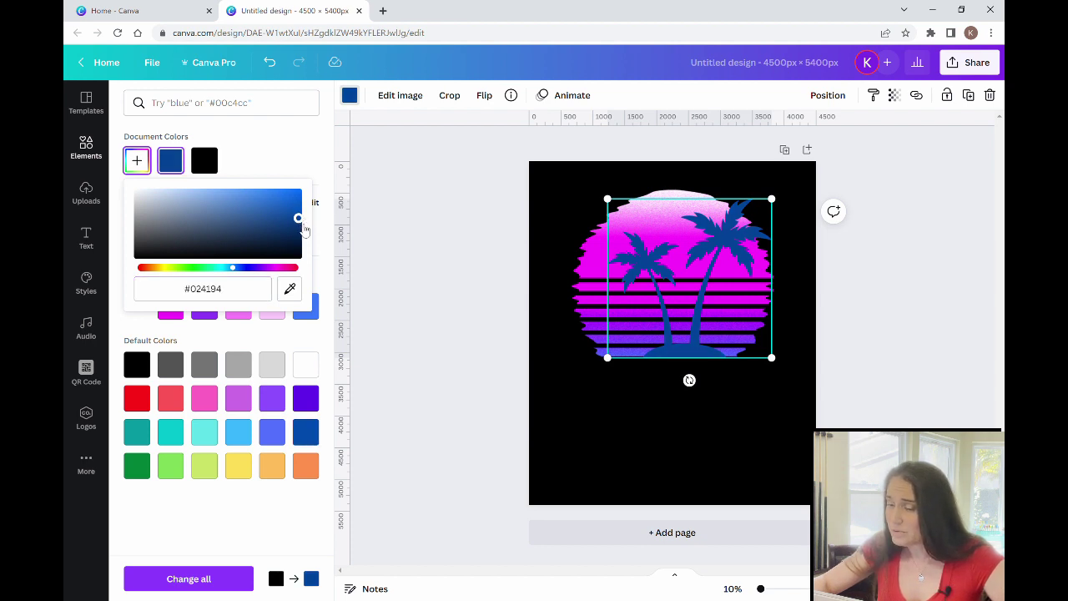
click(304, 225)
click(699, 448)
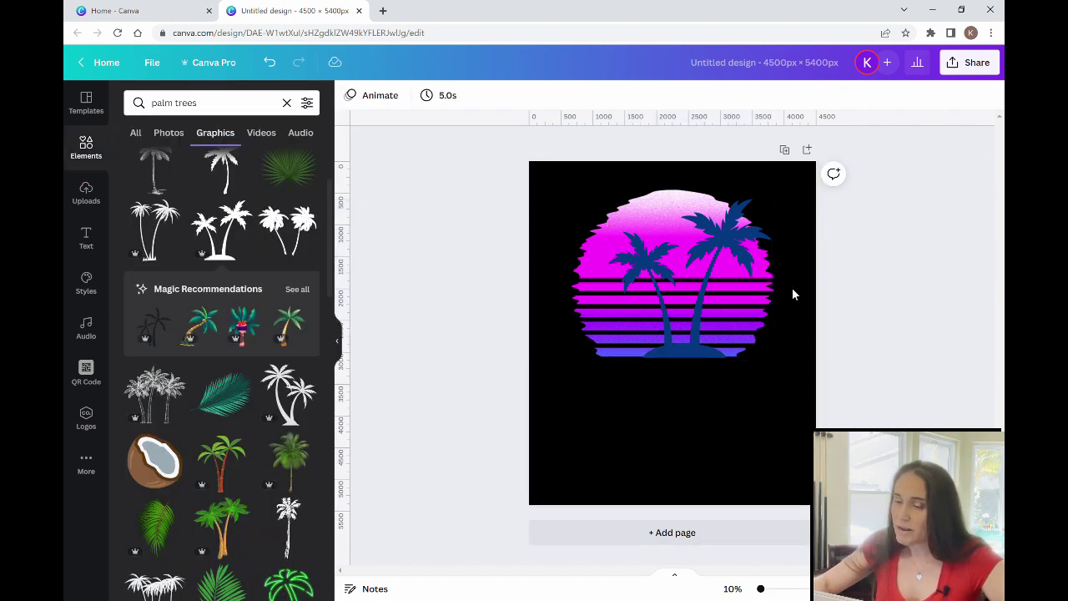
Create a white duplicate of the navy palms, offset slightly down and to the right as a highlight.
click(698, 334)
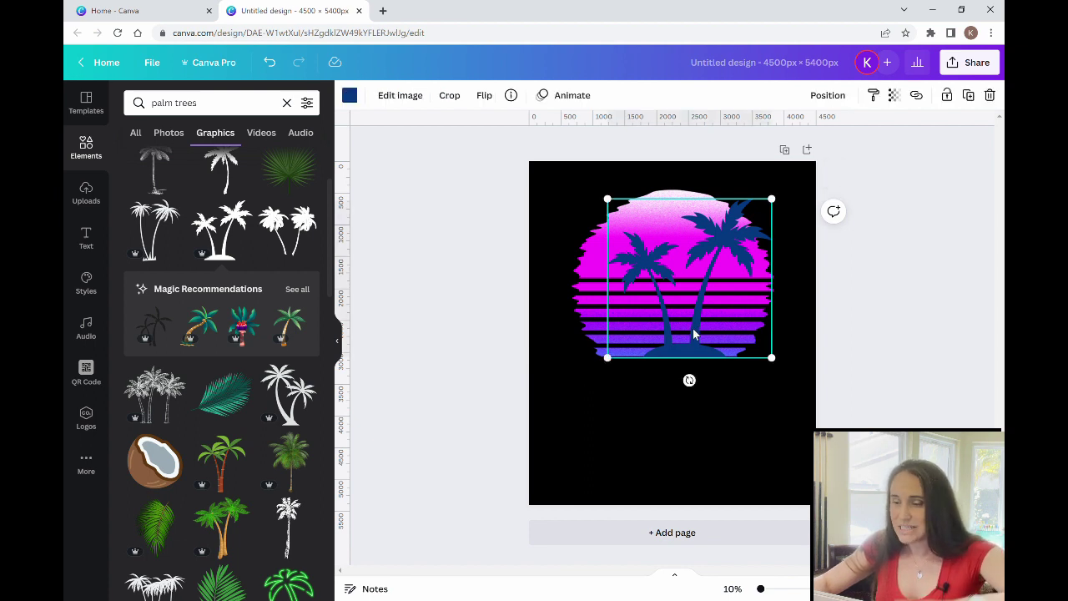
drag(695, 337, 696, 339)
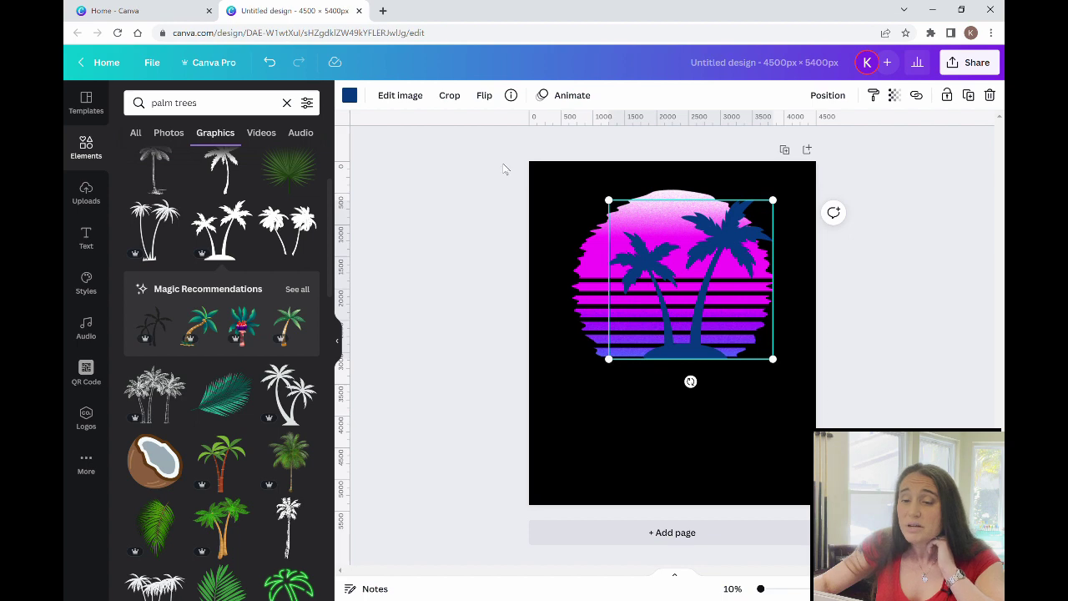
click(352, 97)
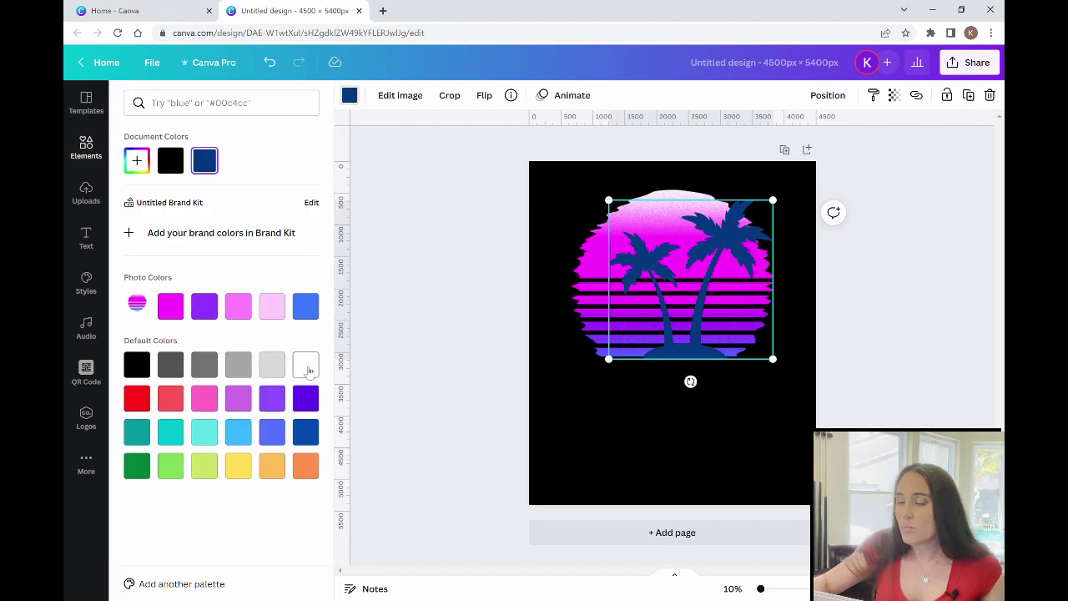
click(306, 368)
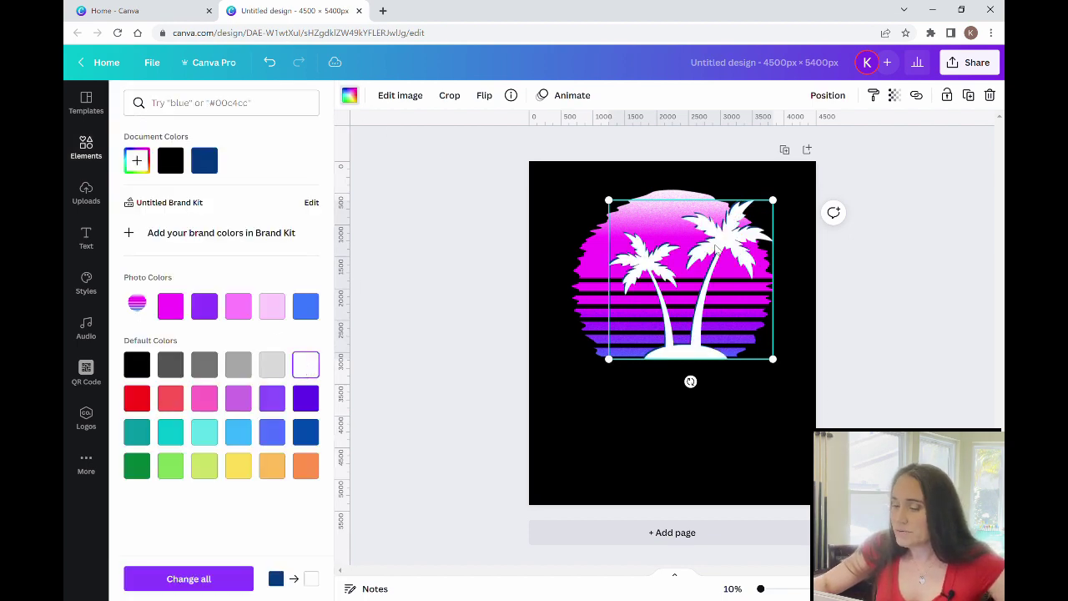
right_click(716, 248)
click(773, 383)
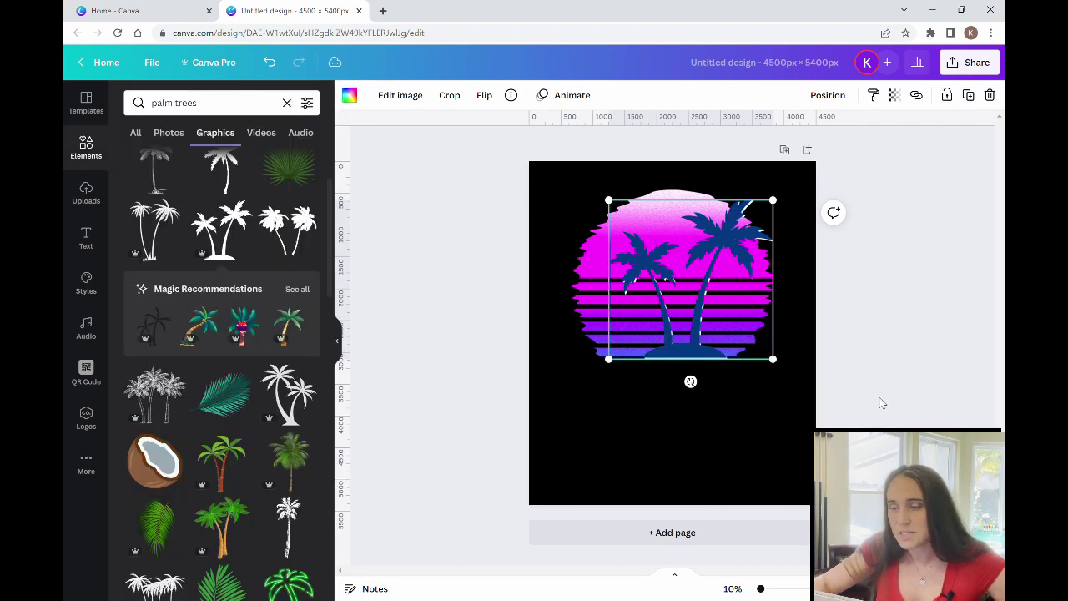
click(270, 62)
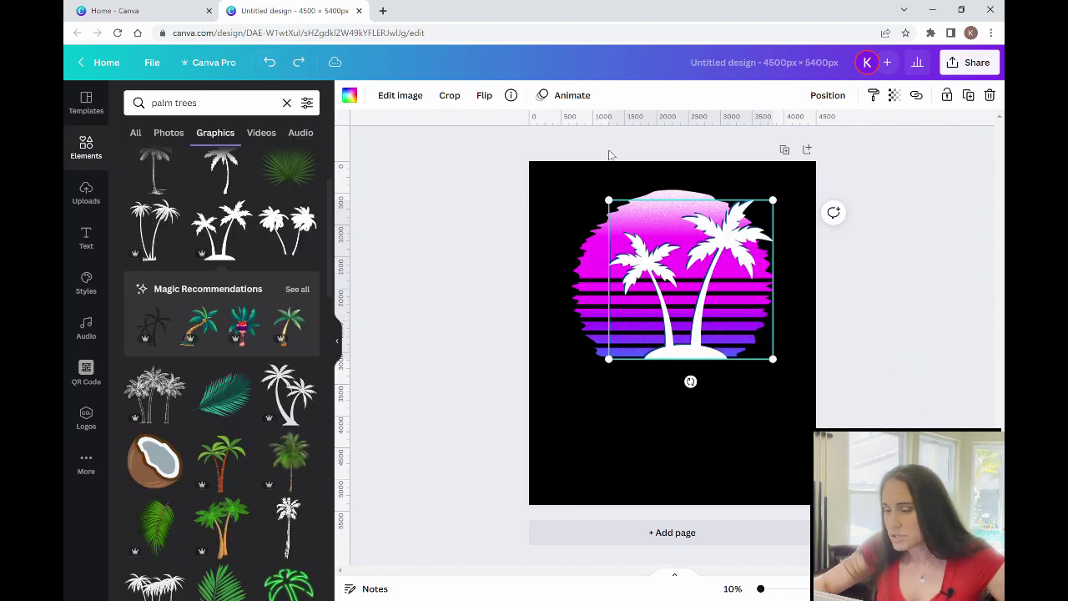
Send the white palms one layer backward so they sit behind the navy palms.
right_click(718, 252)
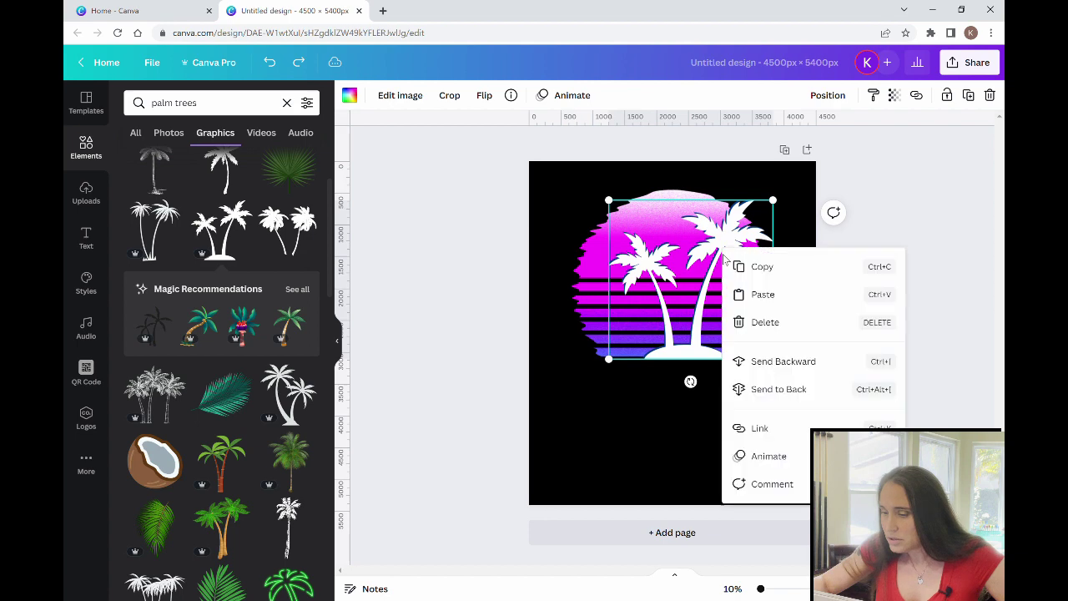
click(784, 361)
click(928, 357)
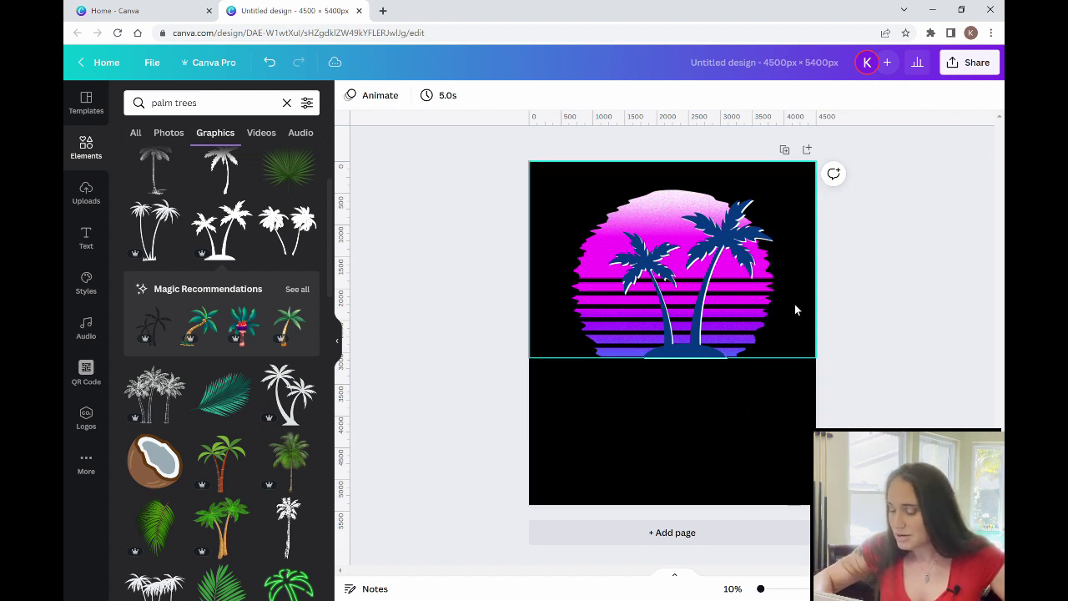
Nudge the navy palms slightly down to cover the white edge beneath the mound.
click(723, 251)
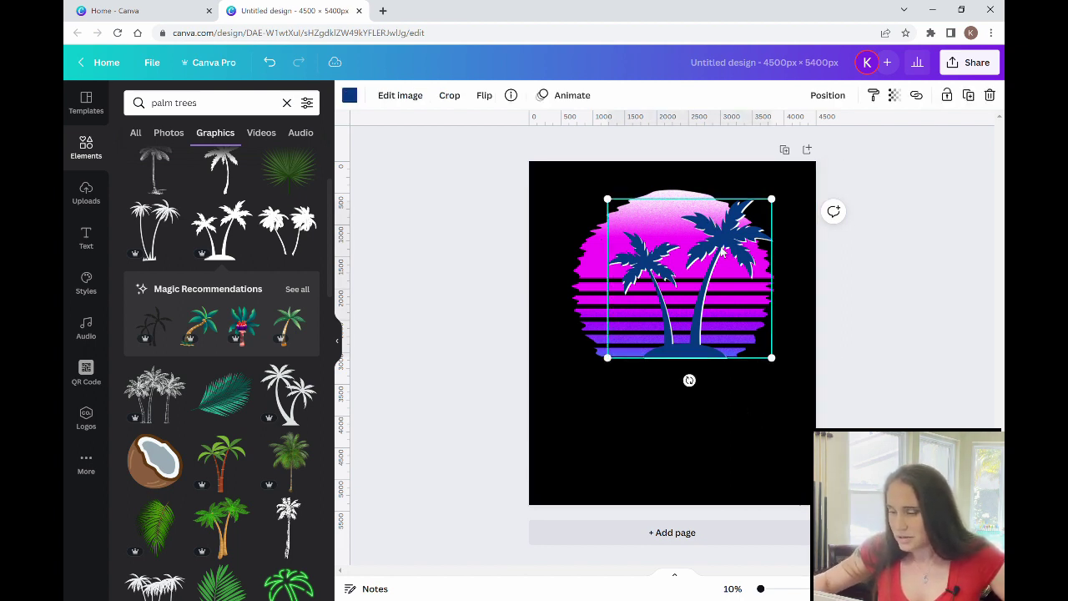
click(885, 308)
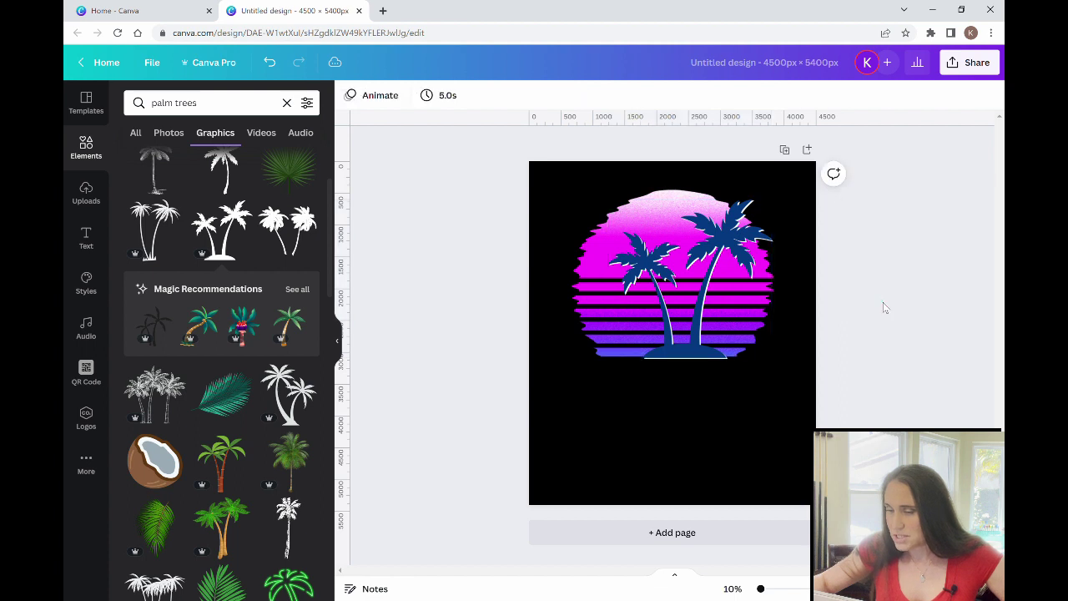
click(738, 265)
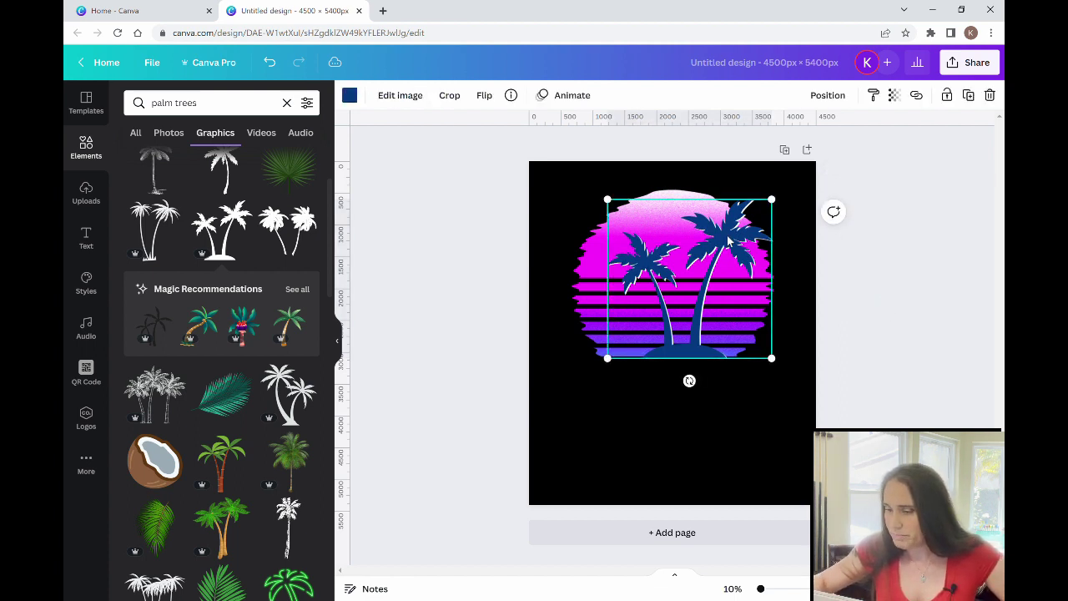
click(807, 368)
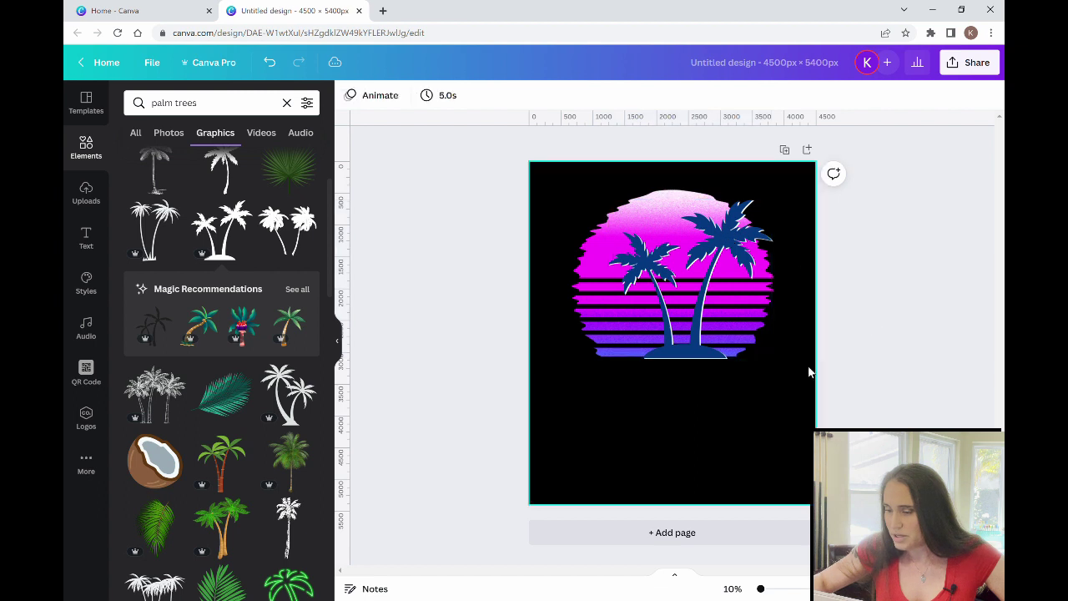
click(701, 354)
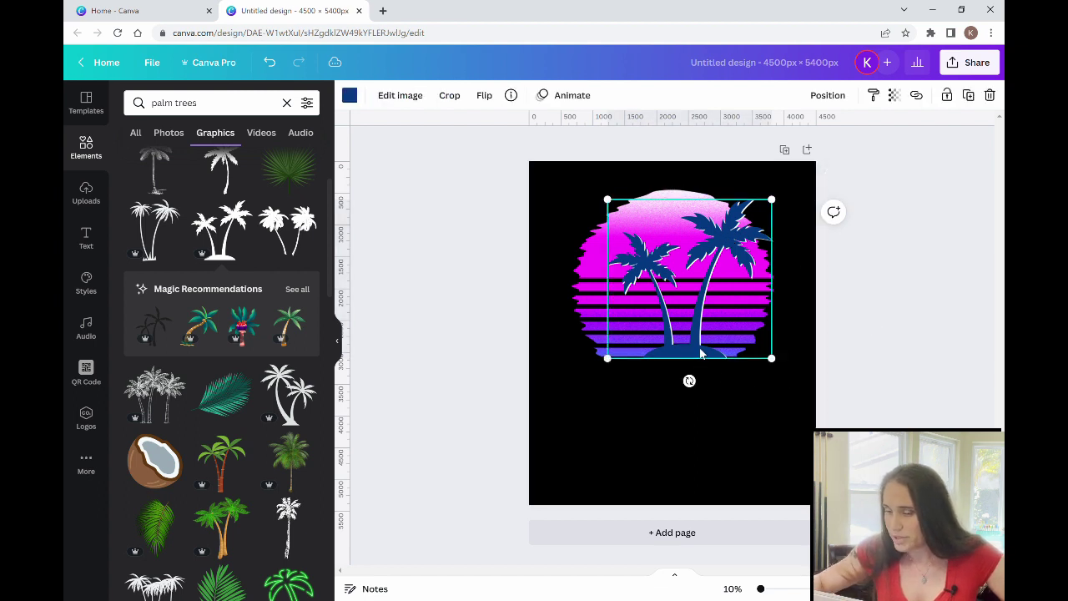
click(976, 324)
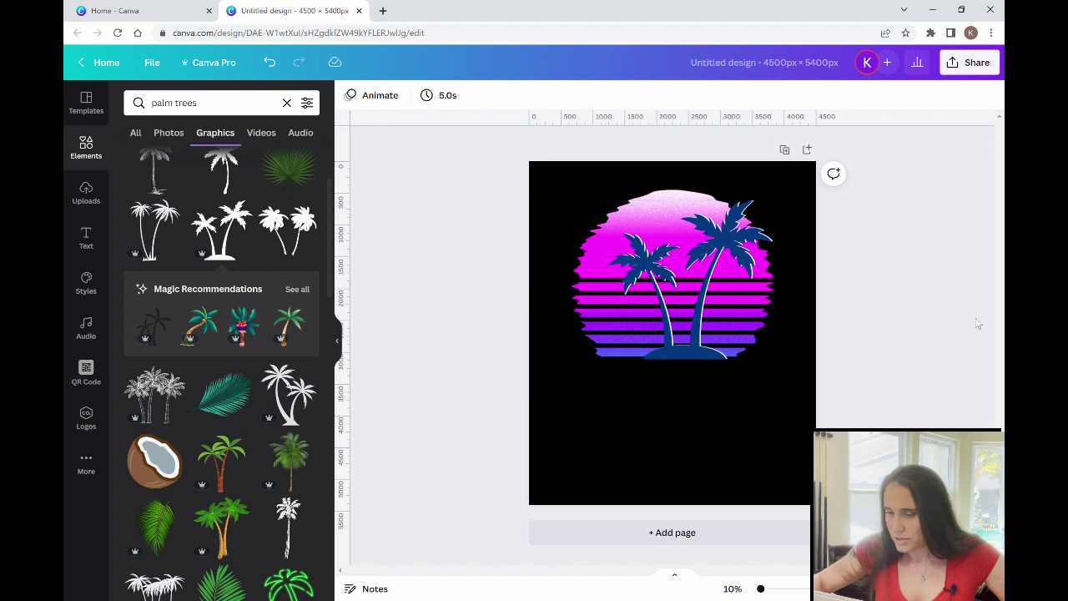
Shift the cropped sun slightly down to line up its base with the mound, and hide the graphics library.
double_click(561, 316)
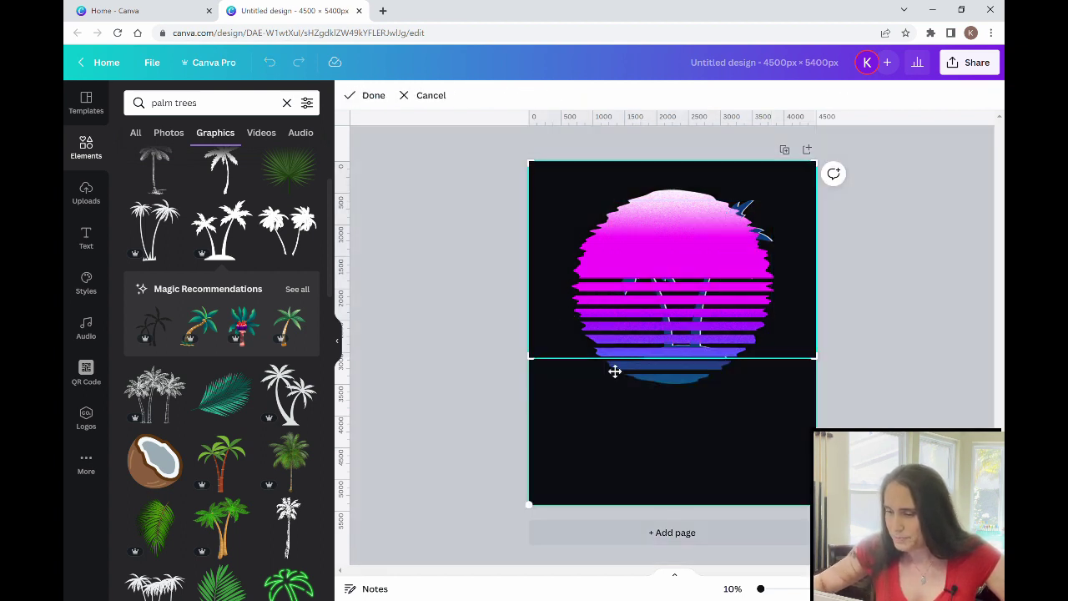
click(951, 419)
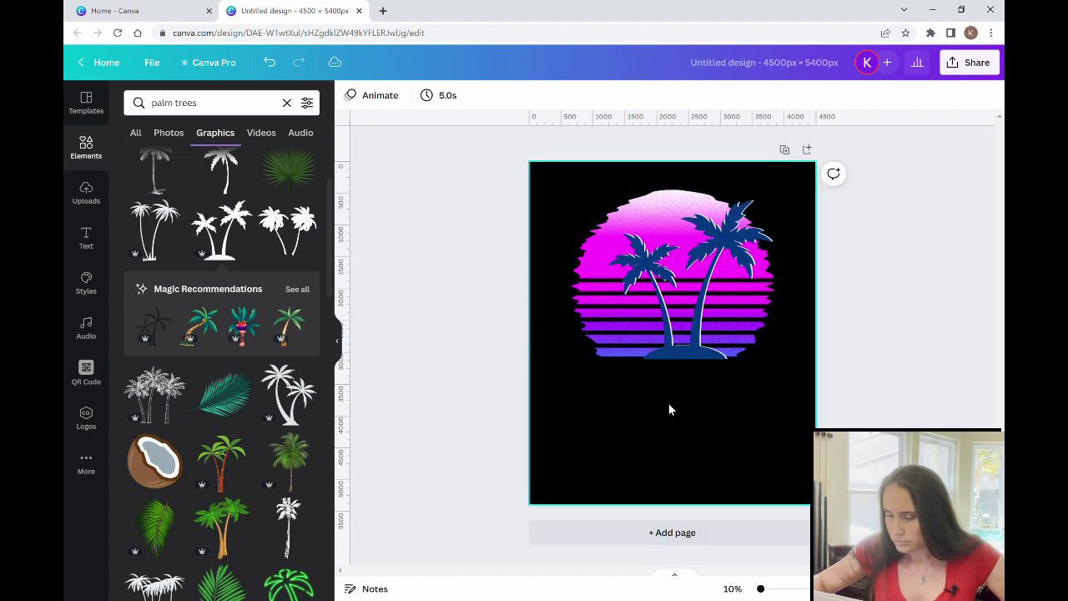
mouse_move(584, 306)
mouse_down()
mouse_move(593, 309)
mouse_move(584, 306)
mouse_up()
key(Escape)
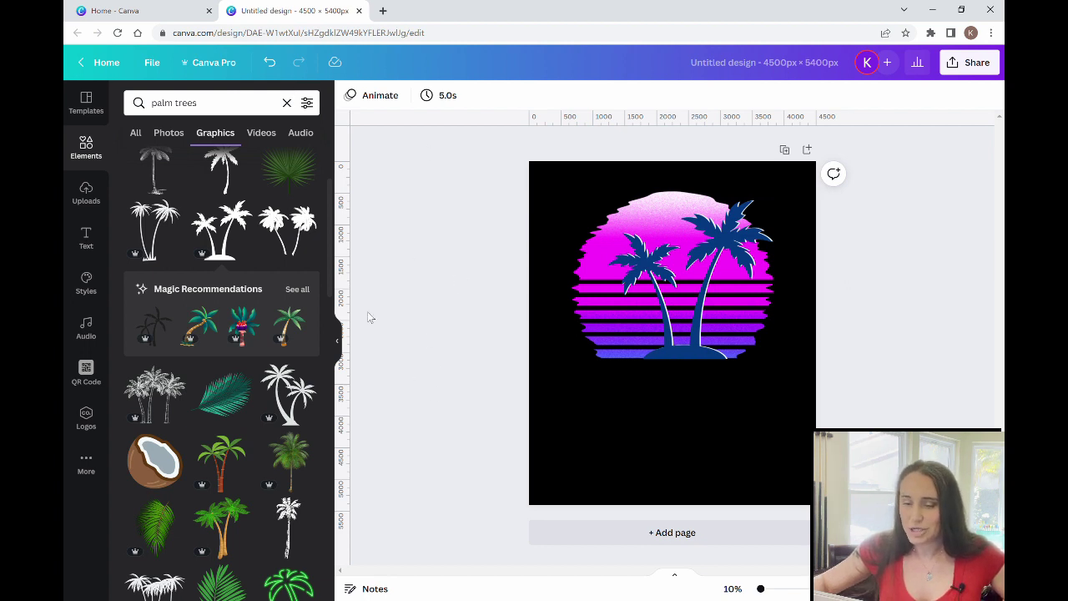
click(339, 344)
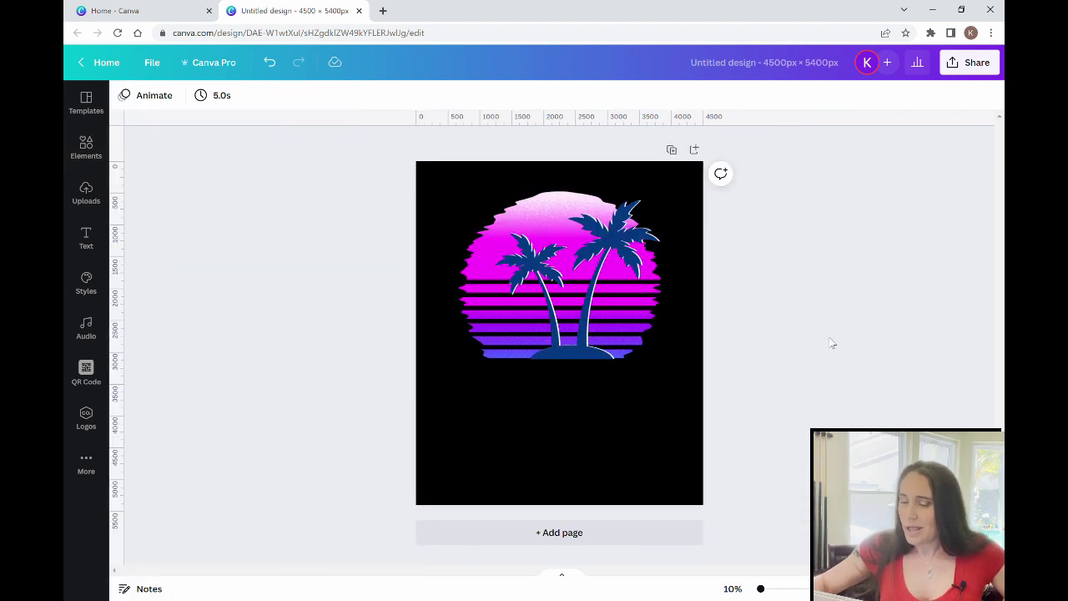